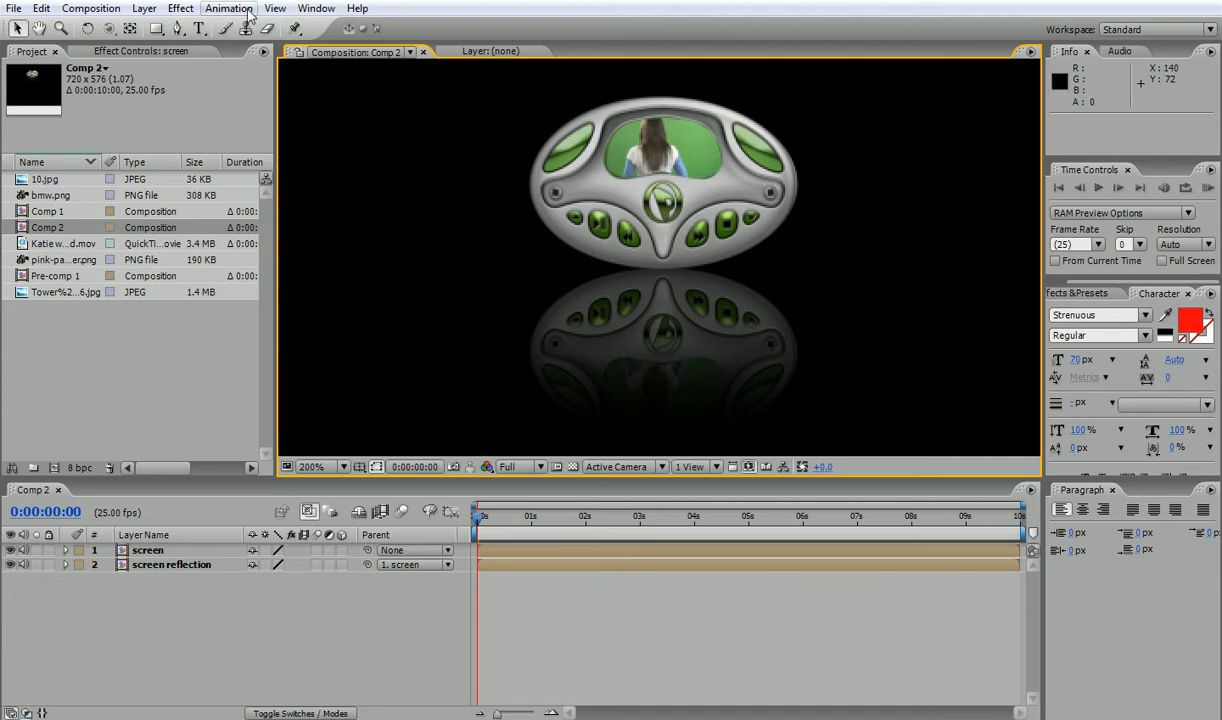
# Make the screen and screen reflection layers of Comp 2 3D, and add a camera layer.
pyautogui.click(196, 9)
pyautogui.moveTo(228, 9)
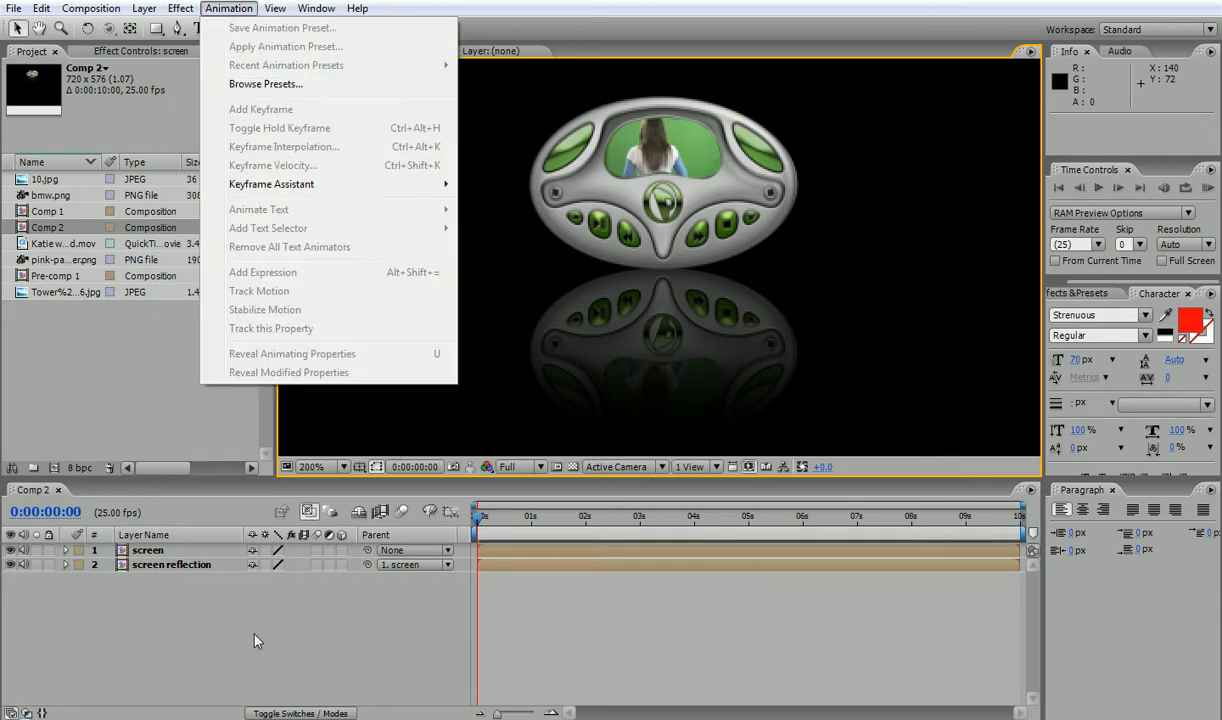
pyautogui.click(370, 656)
pyautogui.click(341, 564)
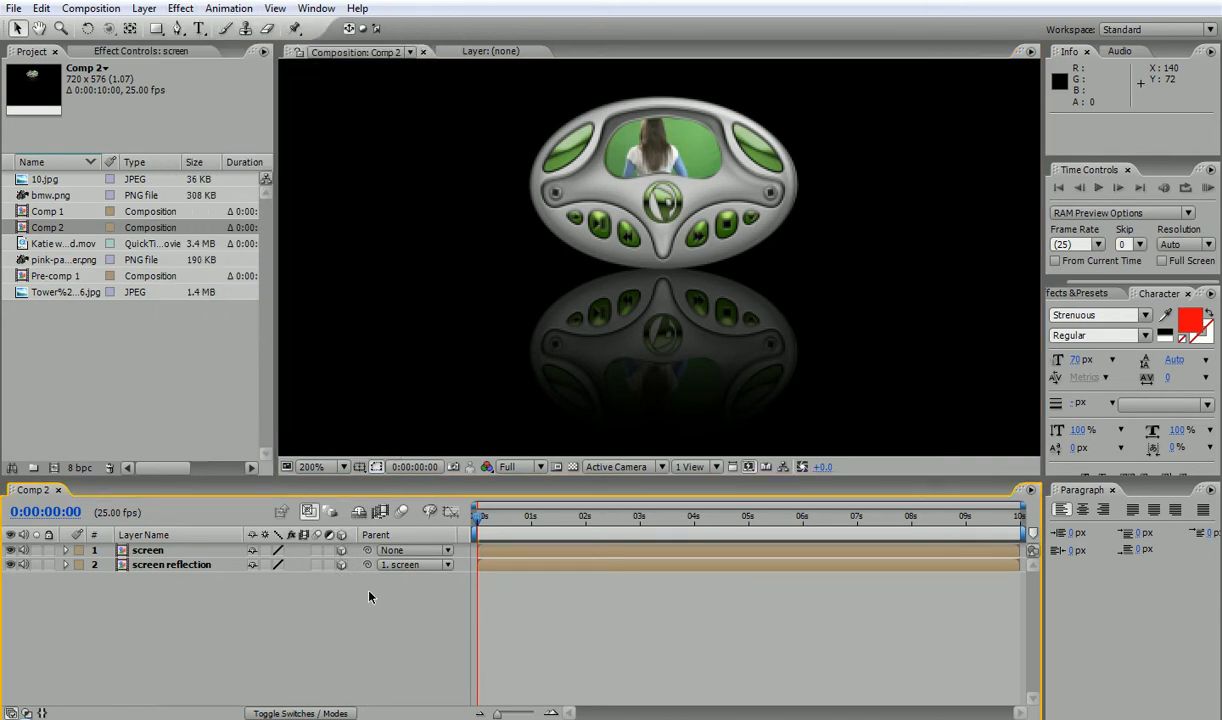
pyautogui.click(146, 9)
pyautogui.moveTo(250, 28)
pyautogui.click(436, 84)
pyautogui.click(547, 453)
# Orbit the camera to view the media player at a slight angle, and run a RAM preview of the composition.
pyautogui.click(110, 29)
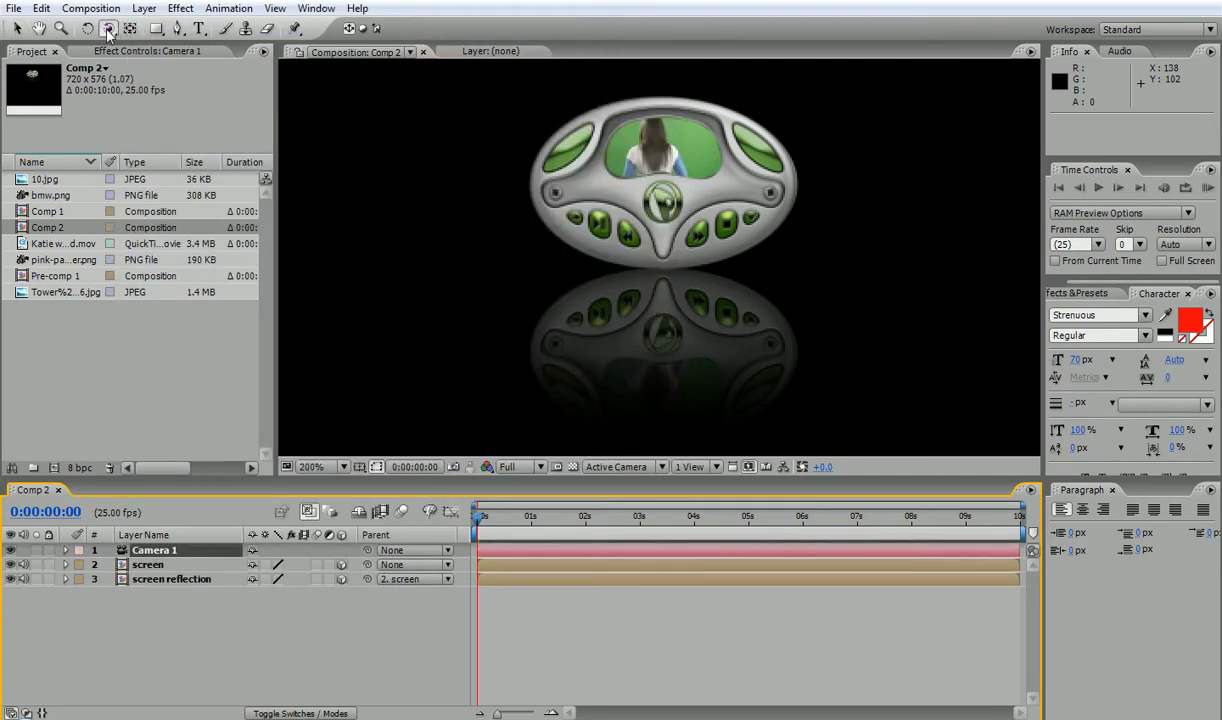
pyautogui.moveTo(644, 240); pyautogui.dragTo(775, 401)
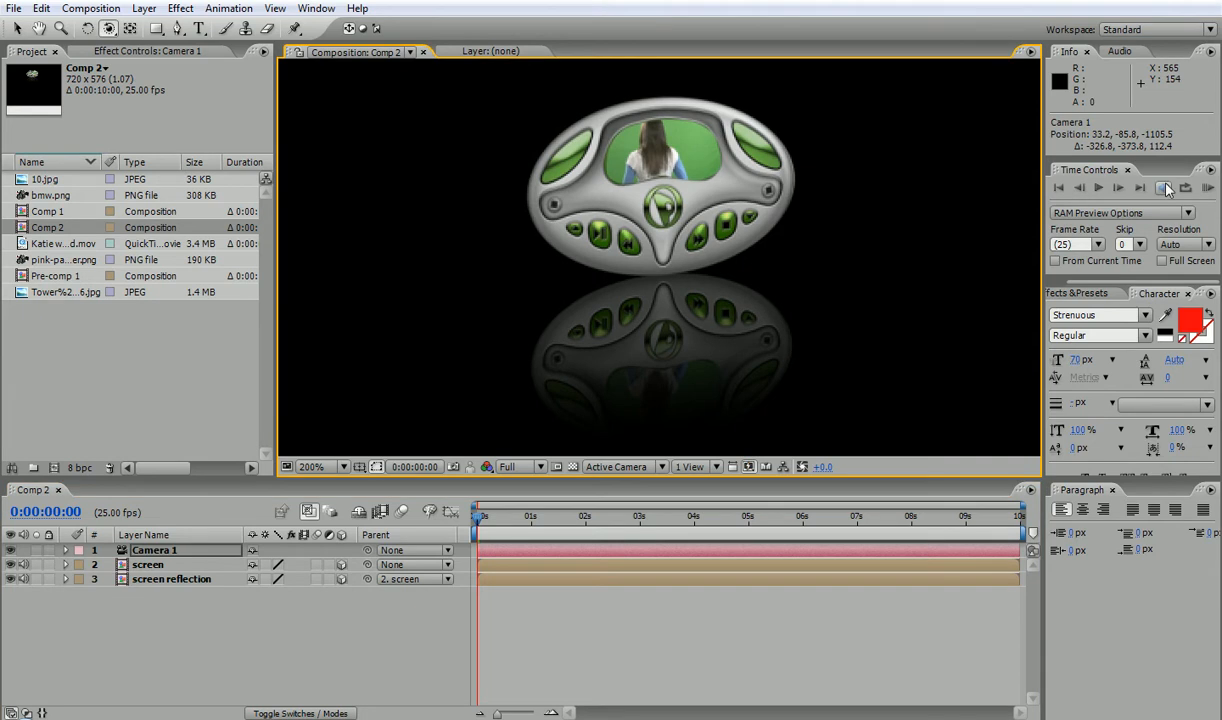
pyautogui.click(1208, 189)
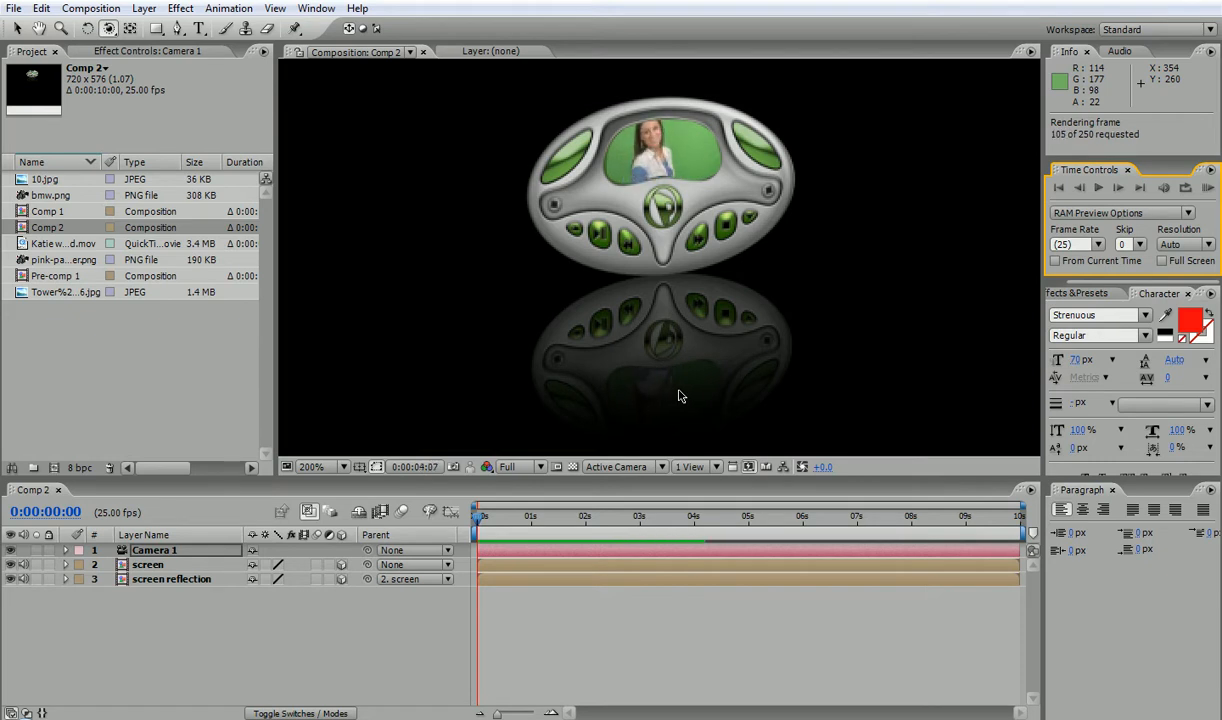
pyautogui.click(1060, 190)
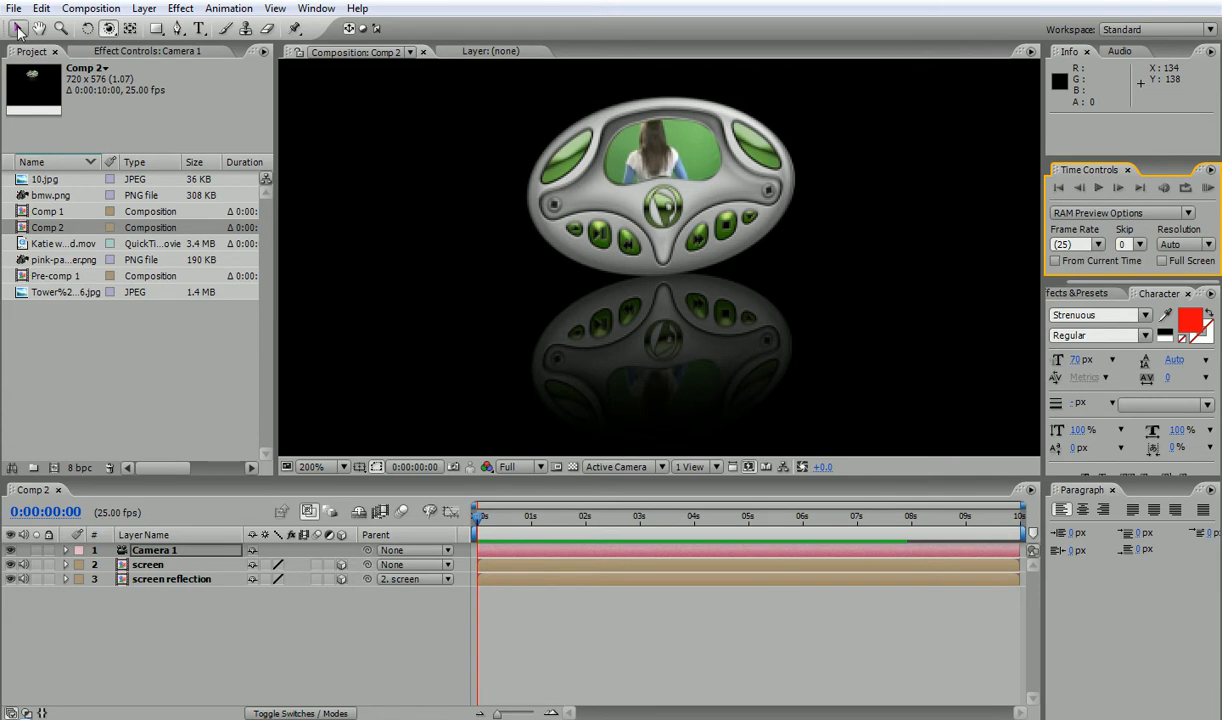
# Start a new empty project in place of the current one.
pyautogui.click(14, 8)
pyautogui.moveTo(265, 27)
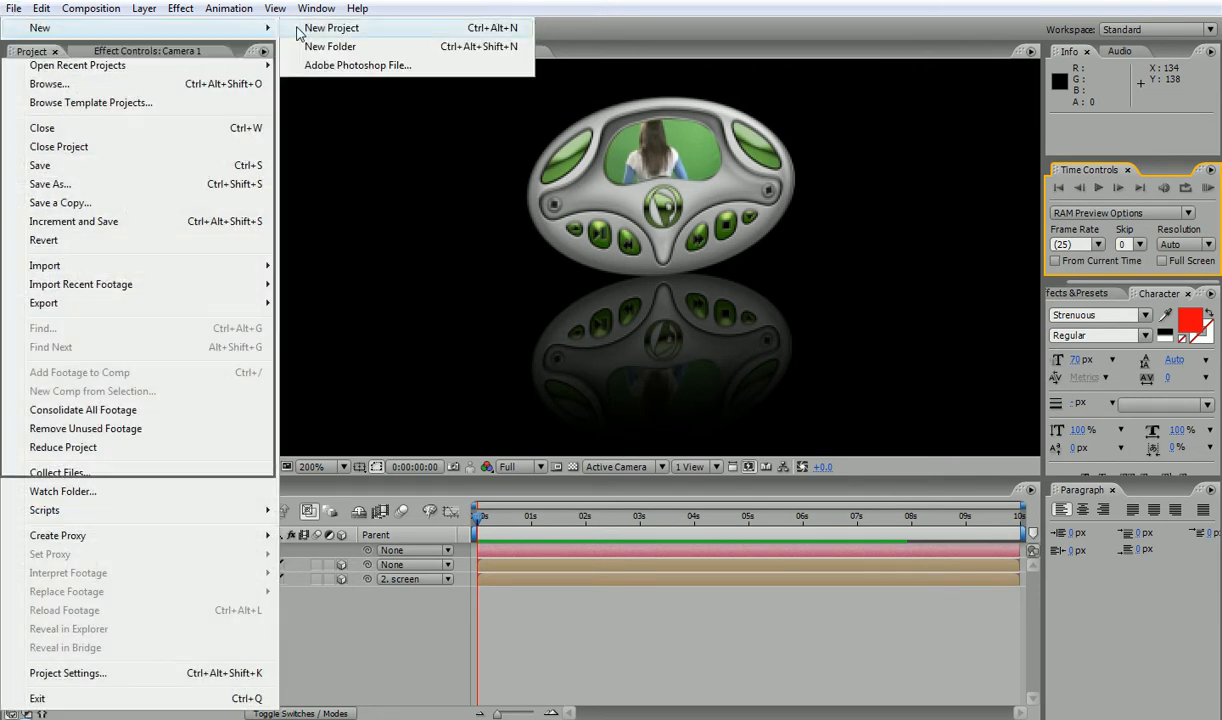
pyautogui.click(320, 28)
pyautogui.click(611, 388)
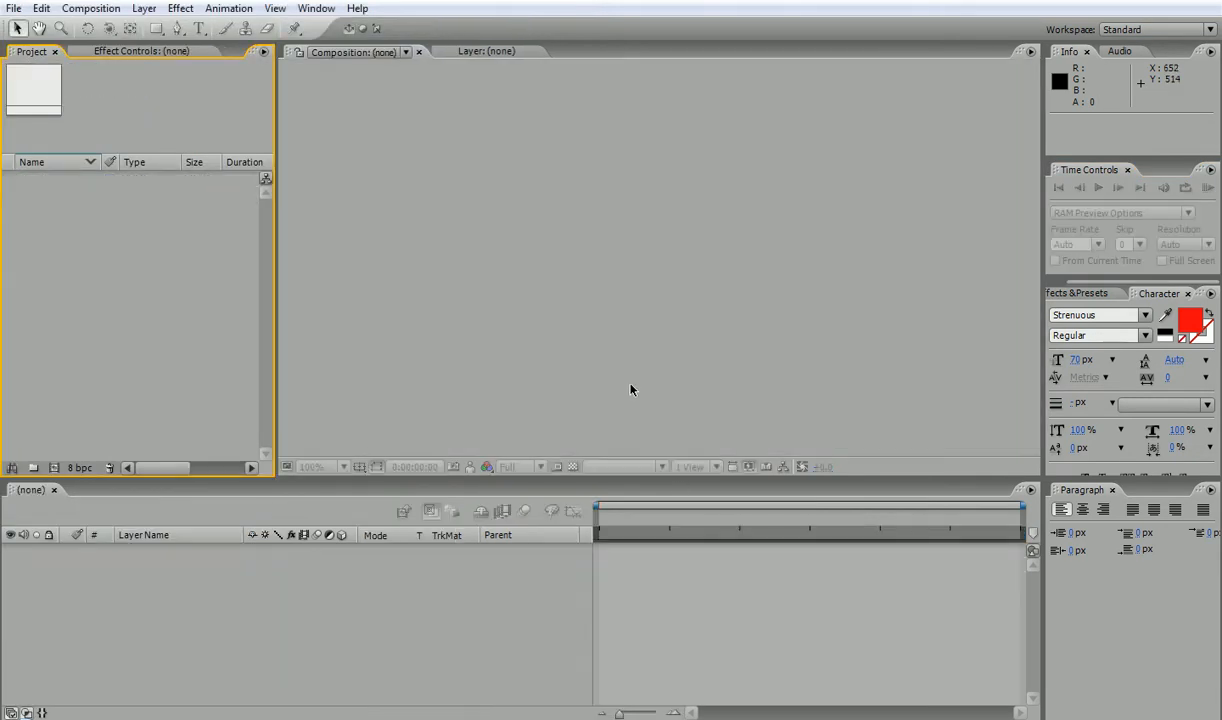
# Switch to Photoshop and open the images 01%20Entrance%20garden%20fountain, 65 and 20050102t231101 from the MyImages folder.
pyautogui.hotkey('alt', 'Tab')
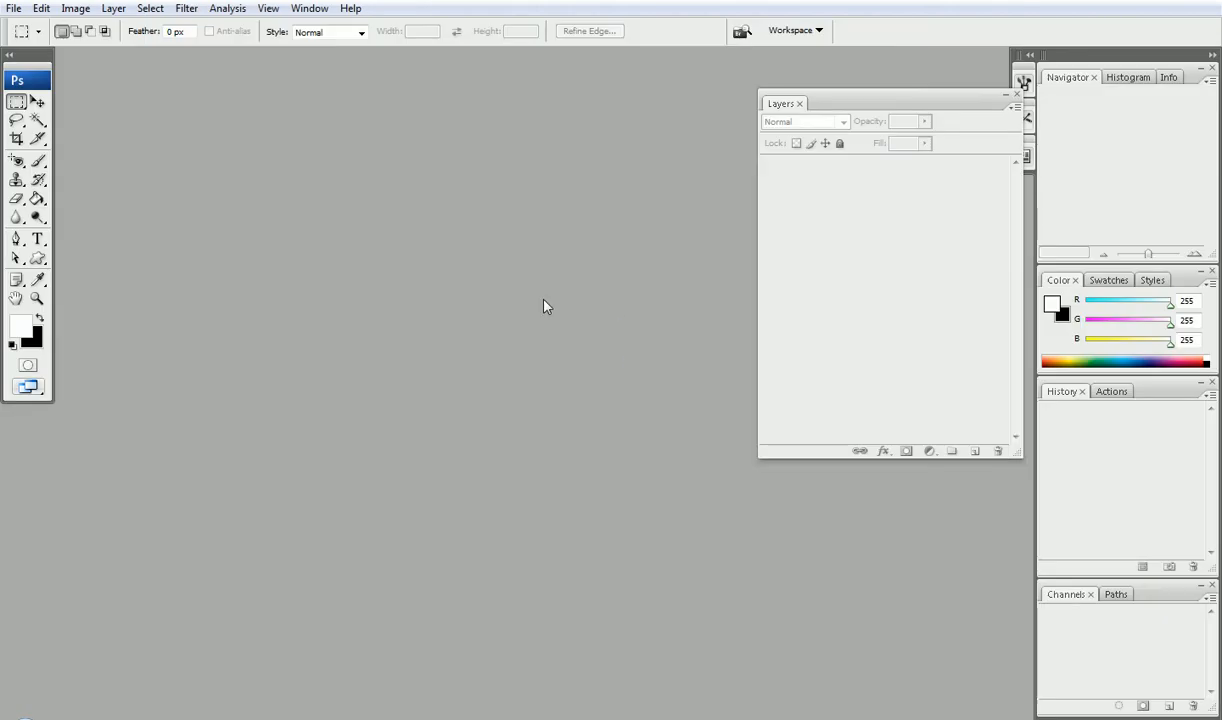
pyautogui.hotkey('ctrl', 'o')
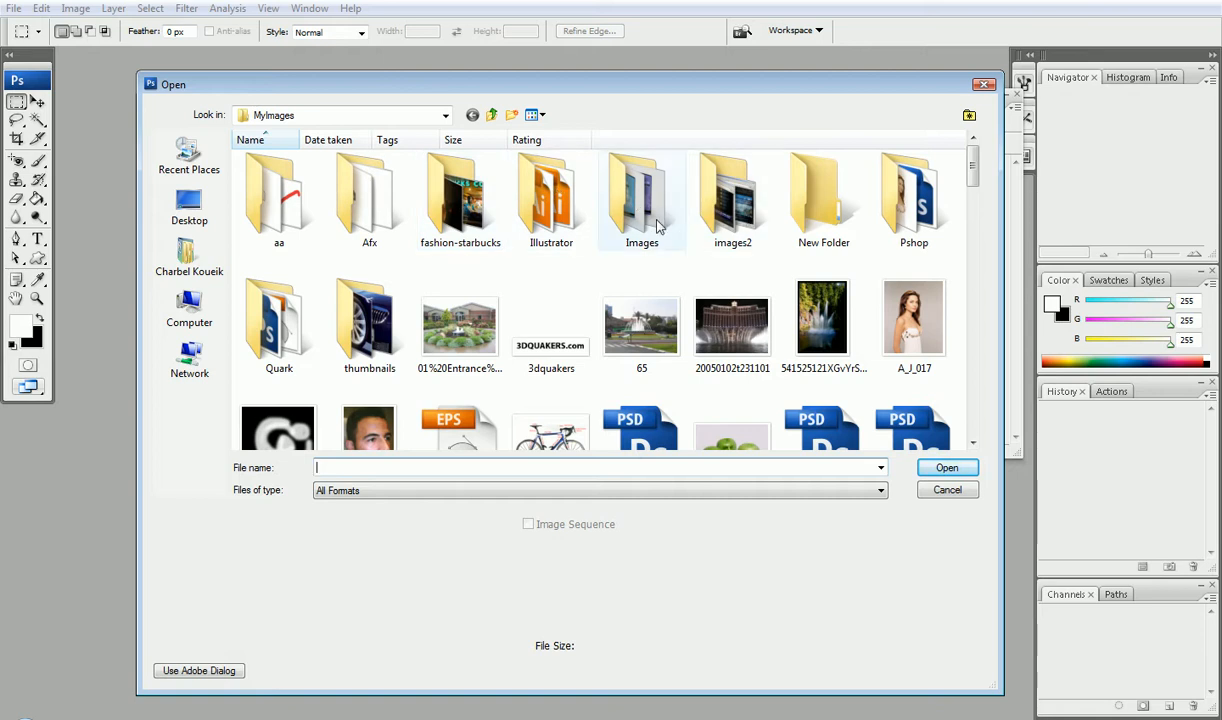
pyautogui.click(449, 320)
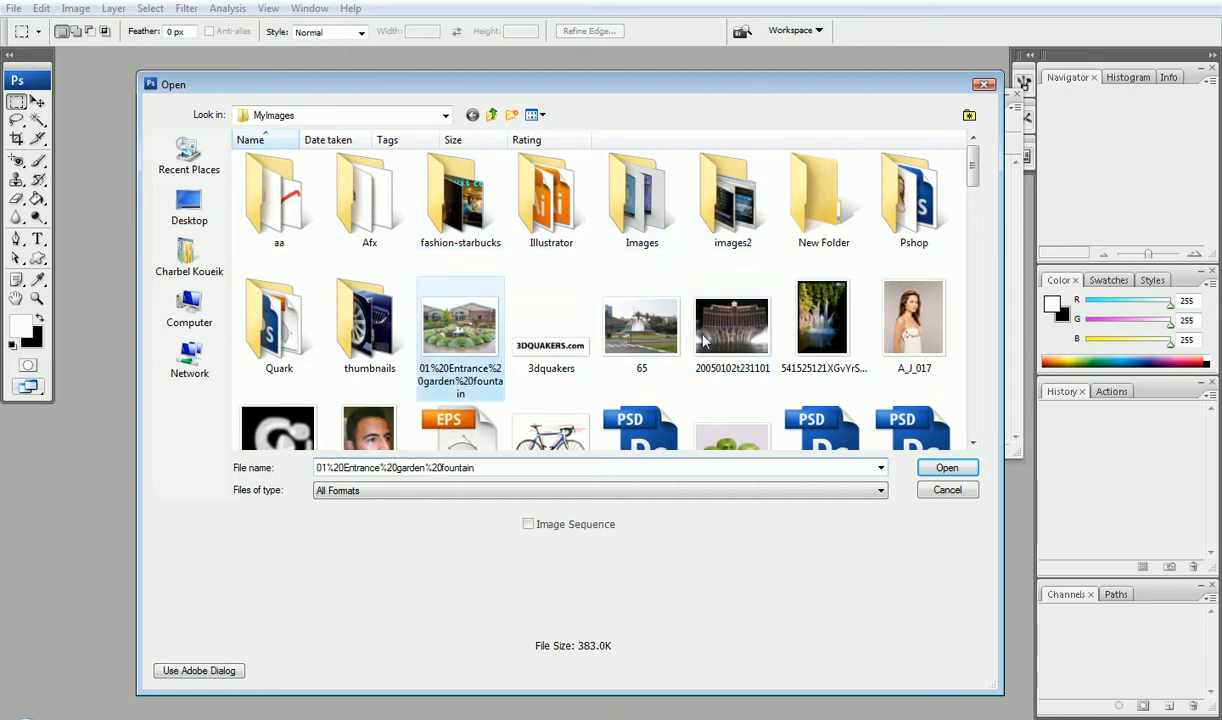
pyautogui.keyDown('ctrl'); pyautogui.click(640, 325); pyautogui.keyUp('ctrl')
pyautogui.keyDown('ctrl'); pyautogui.click(731, 325); pyautogui.keyUp('ctrl')
pyautogui.click(946, 467)
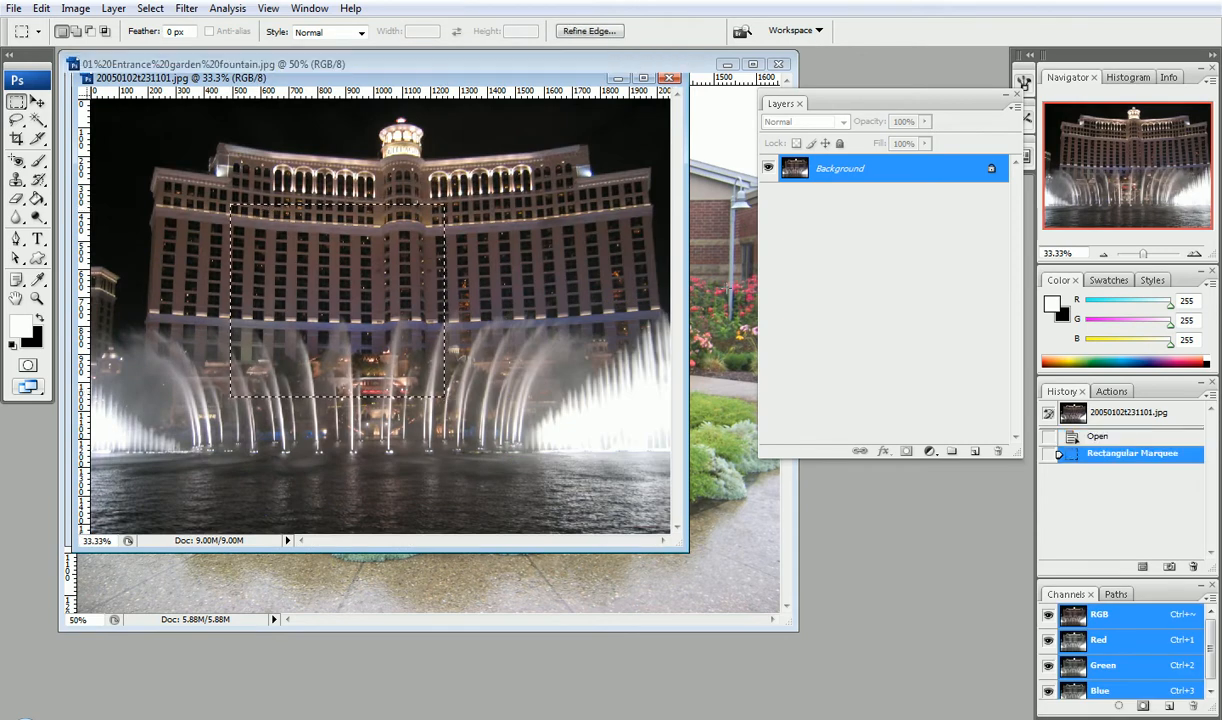
# Paste the copied part of the night hotel photo into the garden fountain image as a layer, and minimise the hotel photo.
pyautogui.click(729, 292)
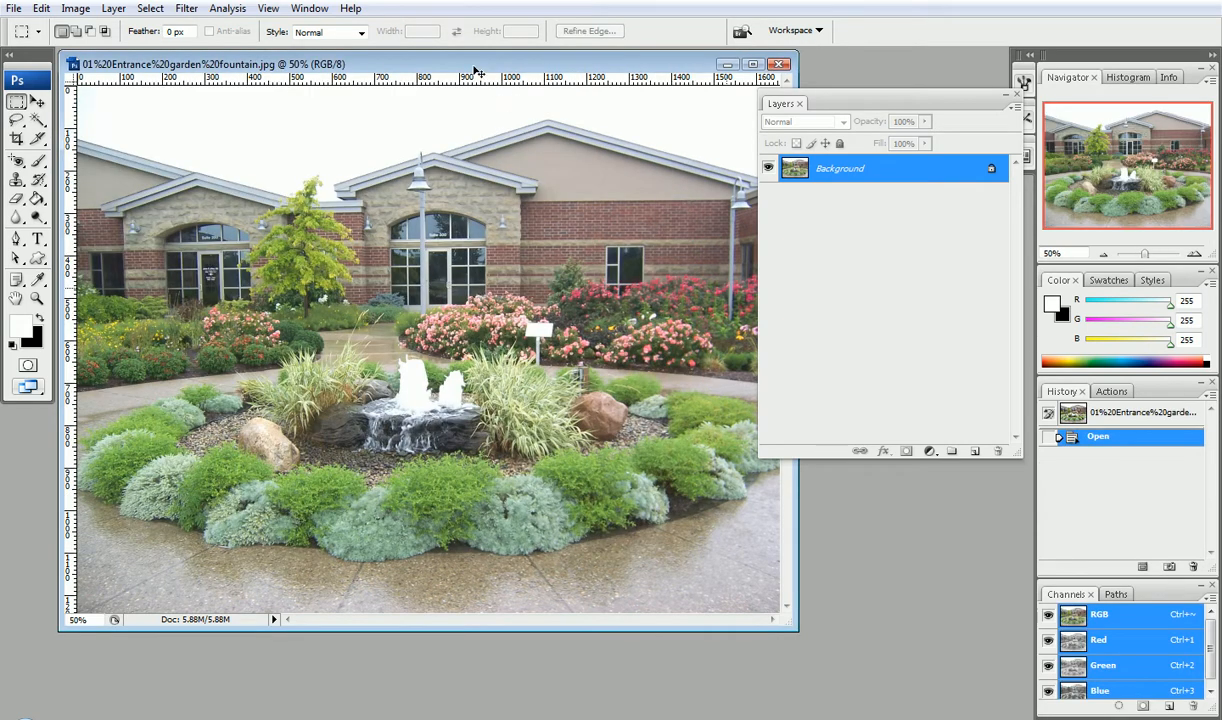
pyautogui.hotkey('ctrl', 'v')
pyautogui.moveTo(477, 68); pyautogui.dragTo(614, 317)
pyautogui.click(617, 77)
# Copy a rectangular area around the fountain in 65.jpg, paste it into the garden fountain image and offset it over the hotel layer.
pyautogui.click(283, 196)
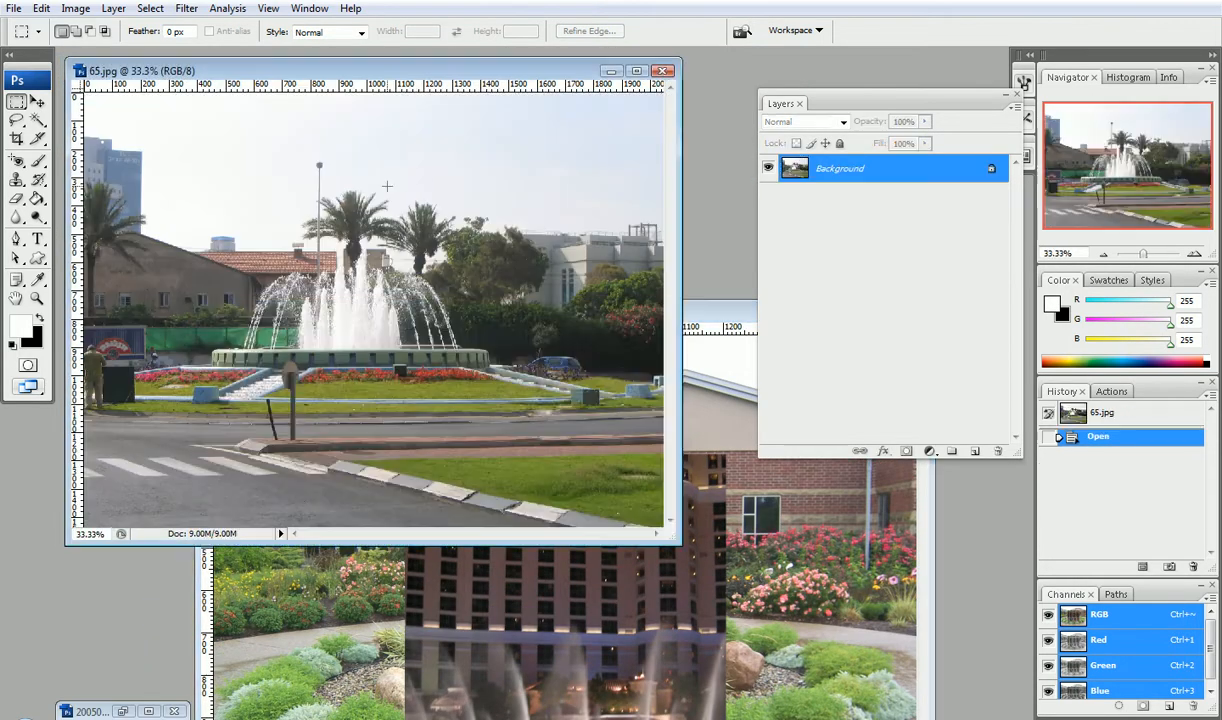
pyautogui.moveTo(486, 420); pyautogui.dragTo(246, 213)
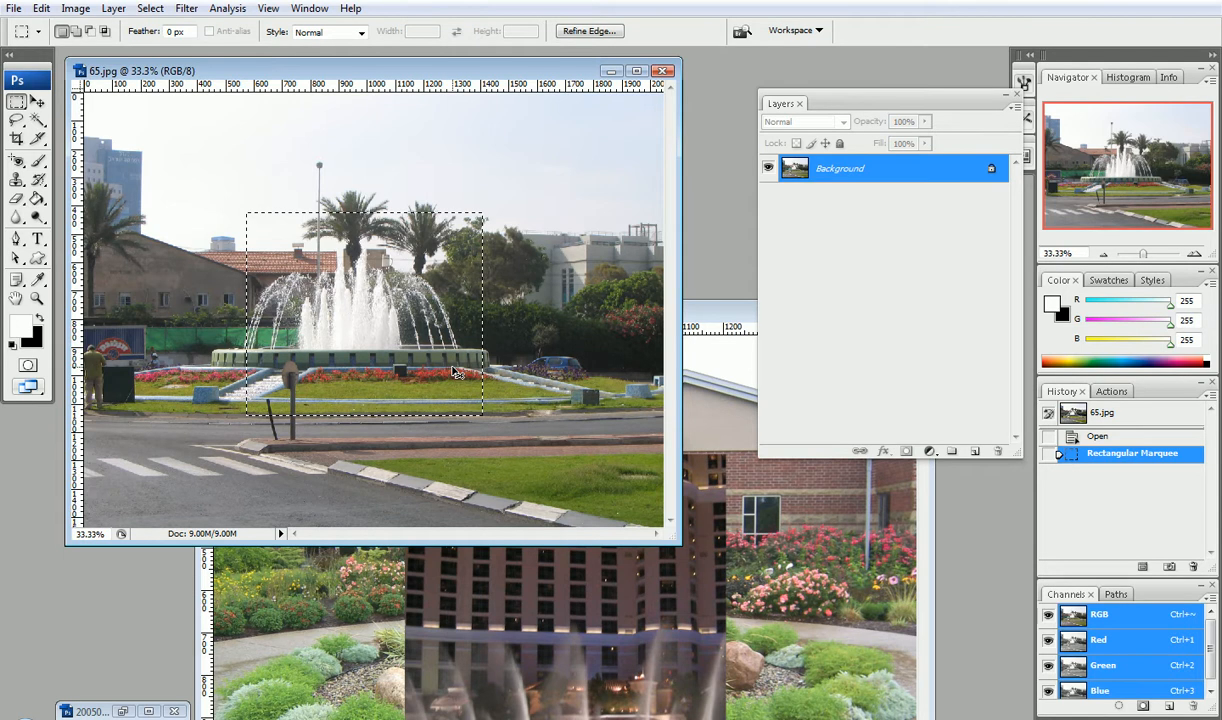
pyautogui.click(717, 396)
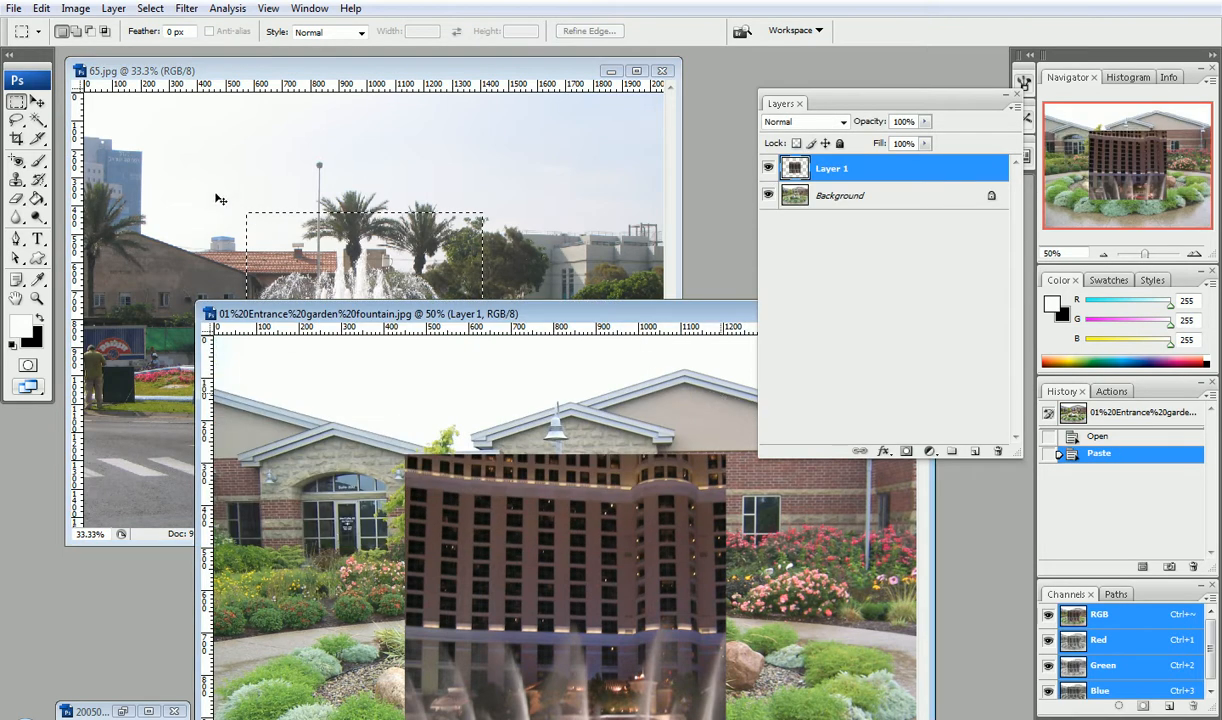
pyautogui.hotkey('ctrl', 'v')
pyautogui.press('v')
pyautogui.moveTo(494, 318); pyautogui.dragTo(319, 95)
pyautogui.moveTo(406, 327); pyautogui.dragTo(327, 281)
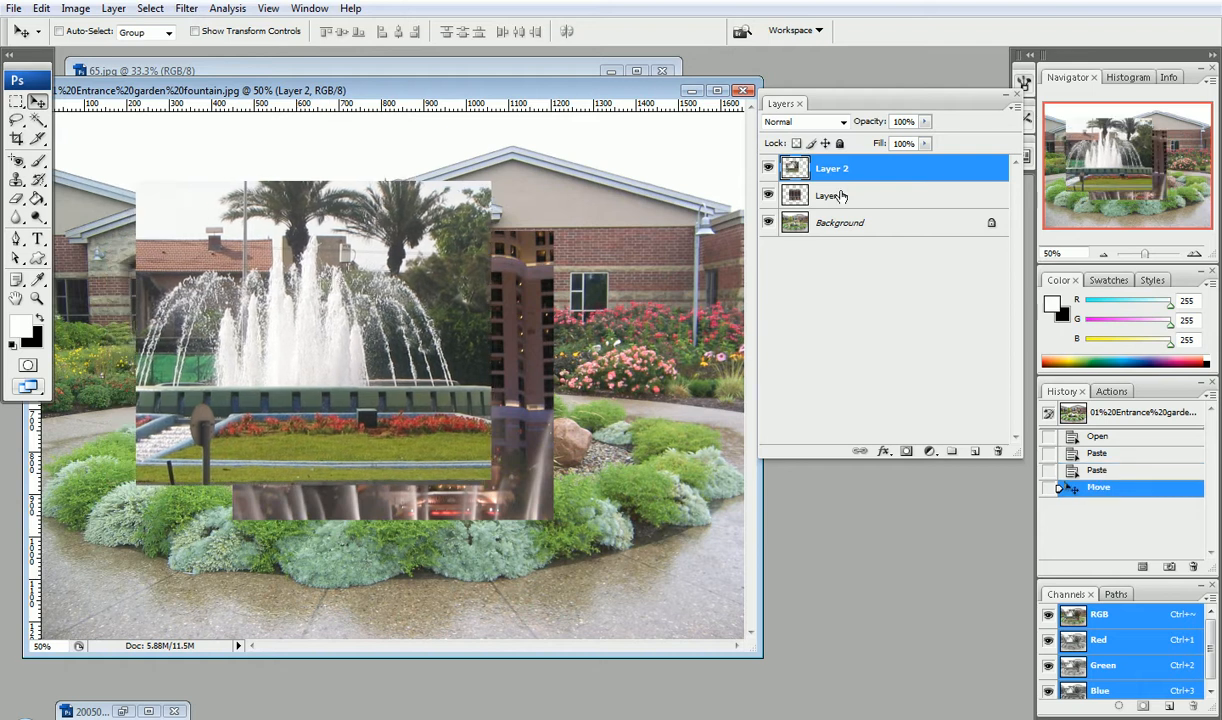
# Group Layer 2 and Layer 1 into a new layer group named aaa.
pyautogui.keyDown('shift'); pyautogui.click(845, 194); pyautogui.keyUp('shift')
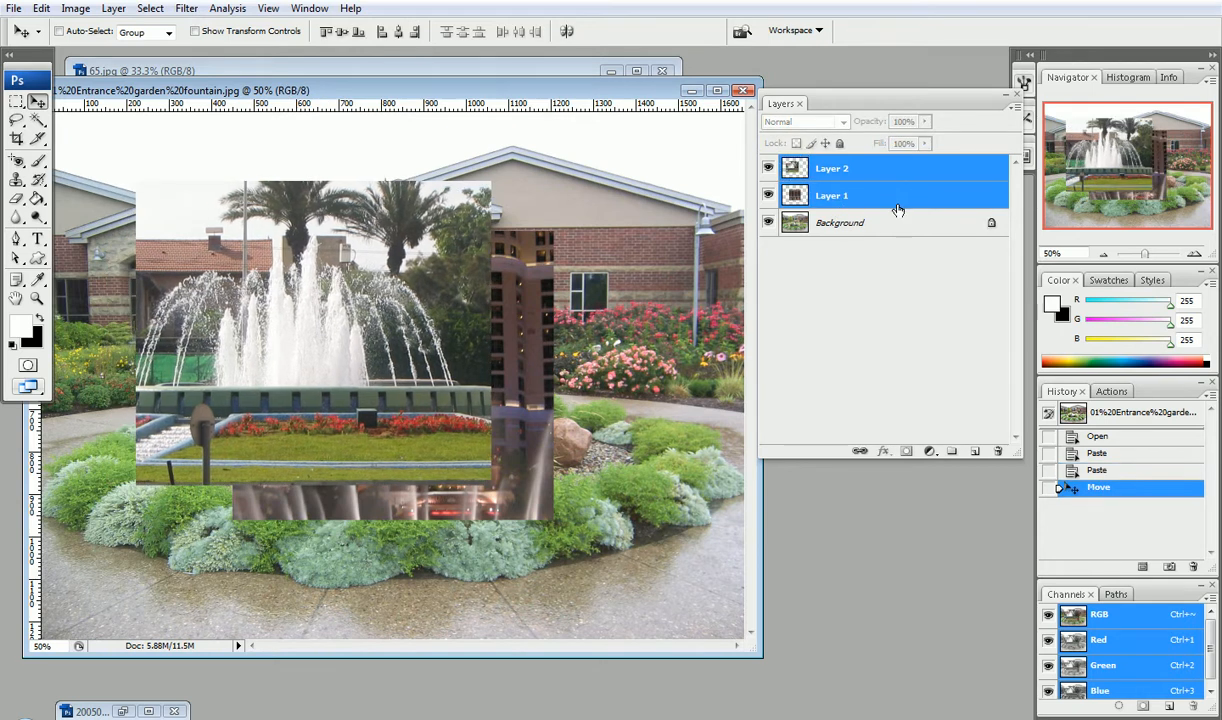
pyautogui.click(1014, 110)
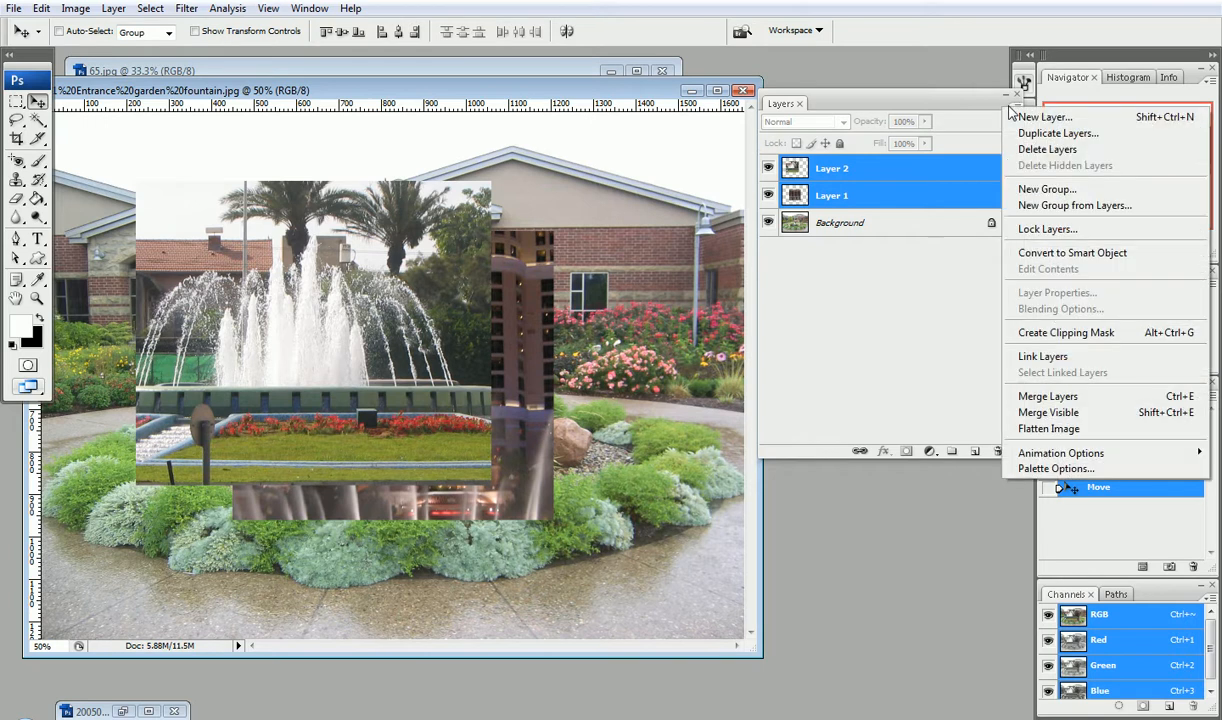
pyautogui.click(1066, 206)
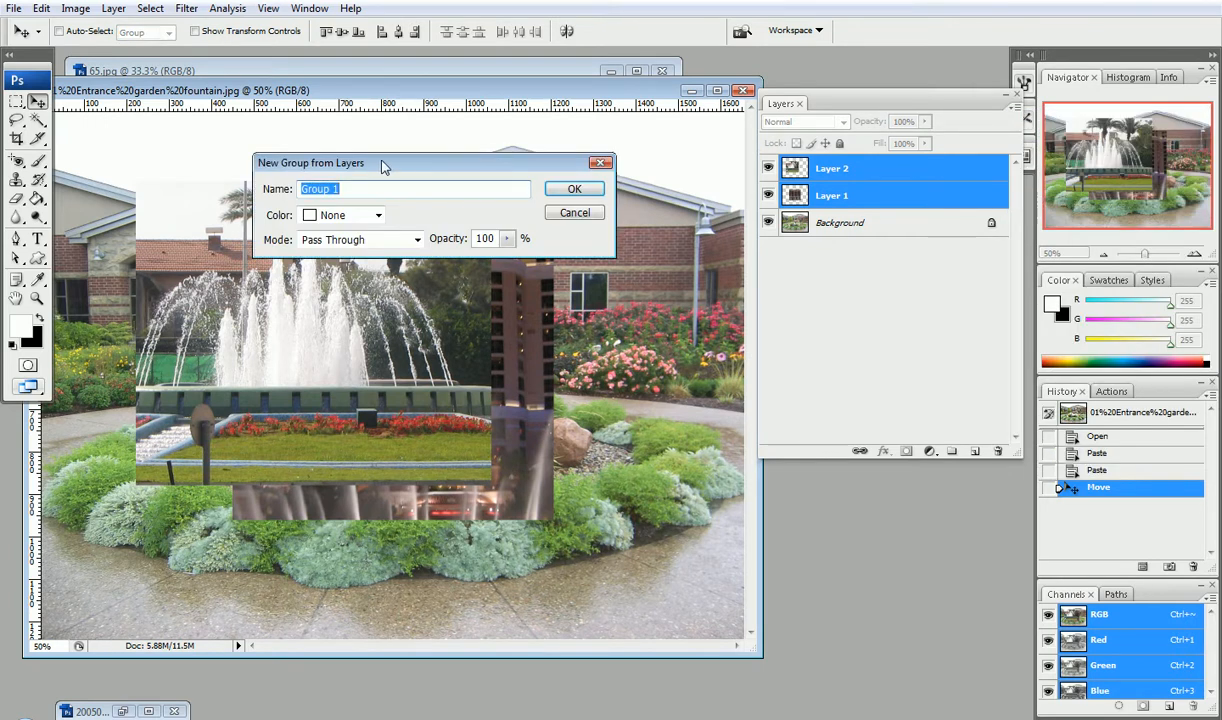
pyautogui.write('aaa')
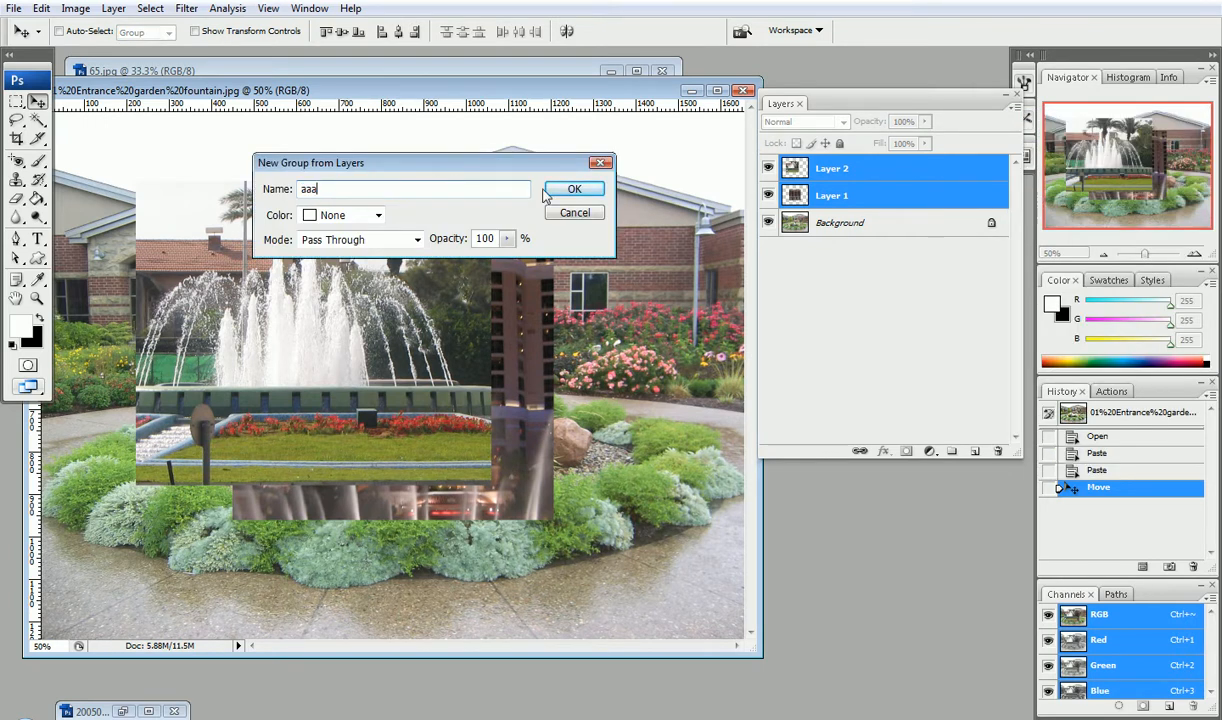
pyautogui.click(574, 189)
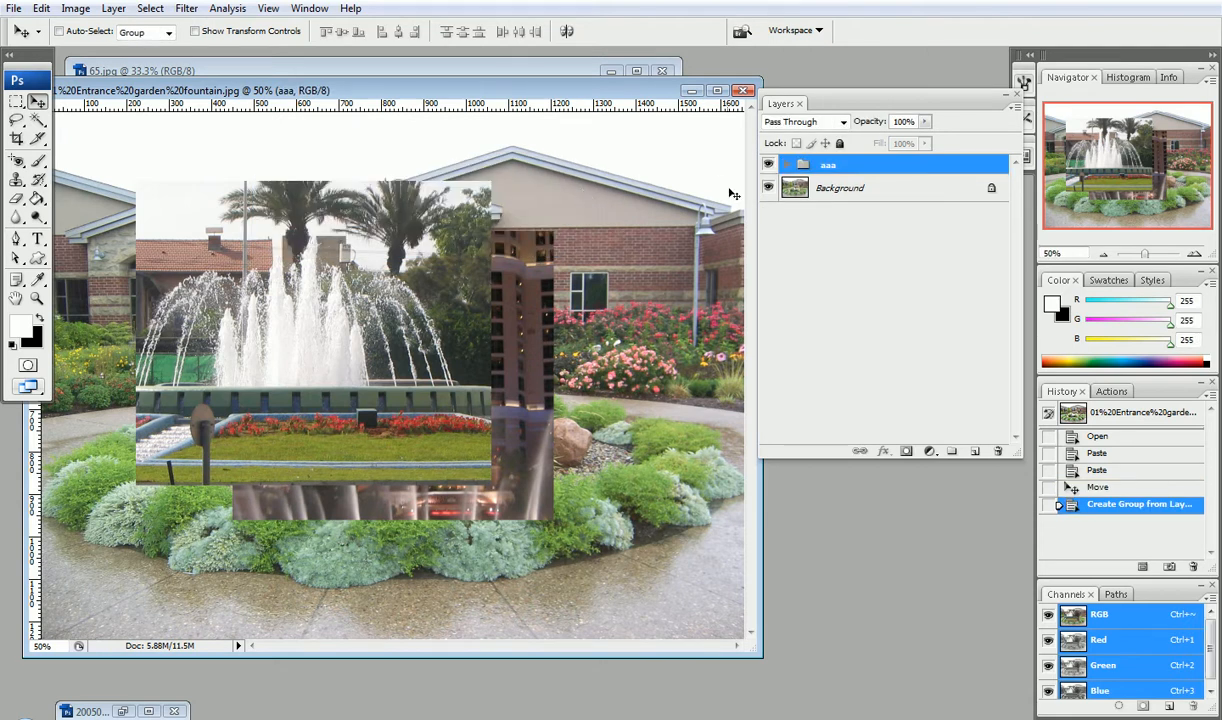
# Move the aaa group as a whole, expand it, and reposition its layers individually.
pyautogui.moveTo(496, 348); pyautogui.dragTo(340, 378)
pyautogui.click(785, 165)
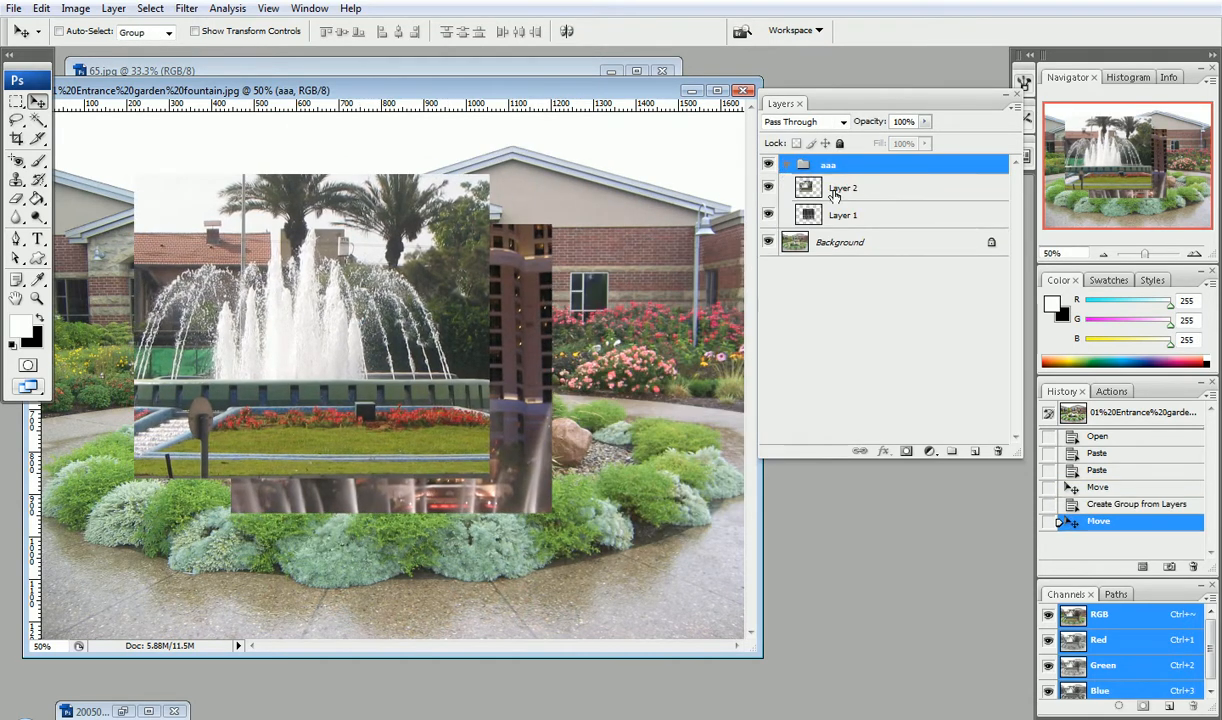
pyautogui.click(781, 190)
pyautogui.moveTo(515, 337); pyautogui.dragTo(601, 370)
pyautogui.click(862, 216)
pyautogui.moveTo(500, 95); pyautogui.dragTo(390, 190)
# Close the garden fountain image without saving its changes, and close 65.jpg.
pyautogui.click(632, 184)
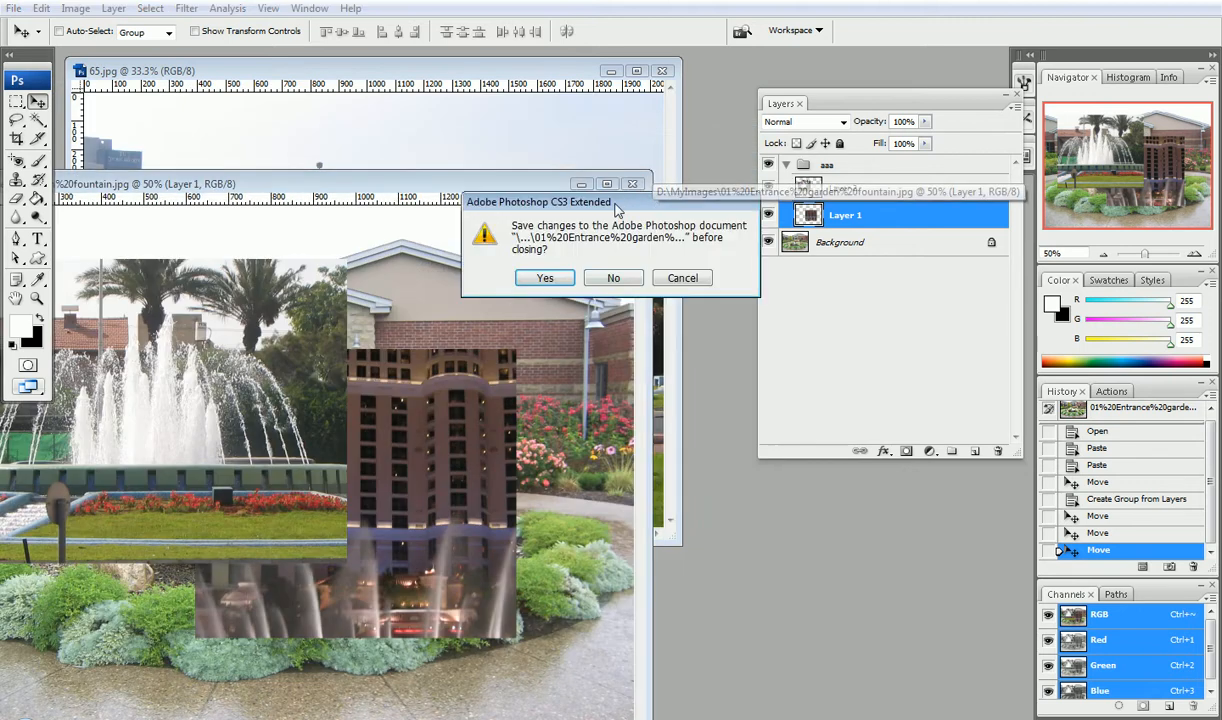
pyautogui.click(600, 275)
pyautogui.click(663, 71)
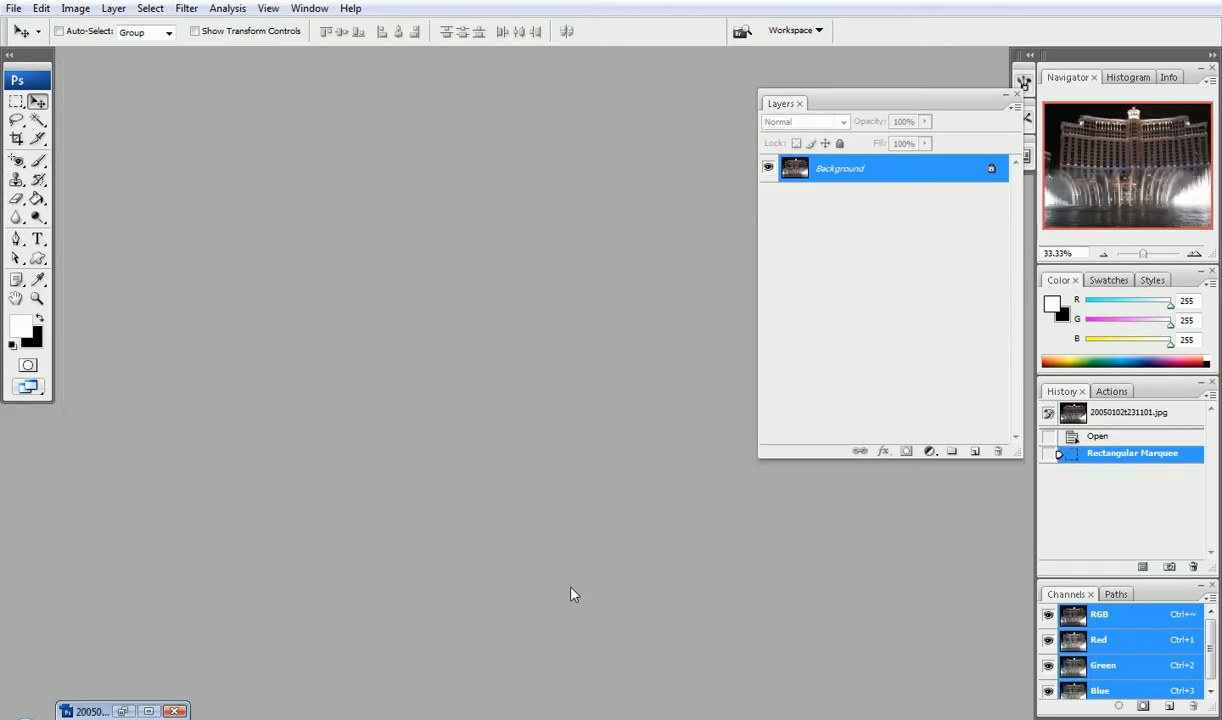
# Switch back to After Effects and create a new composition in the empty project.
pyautogui.hotkey('alt', 'Tab')
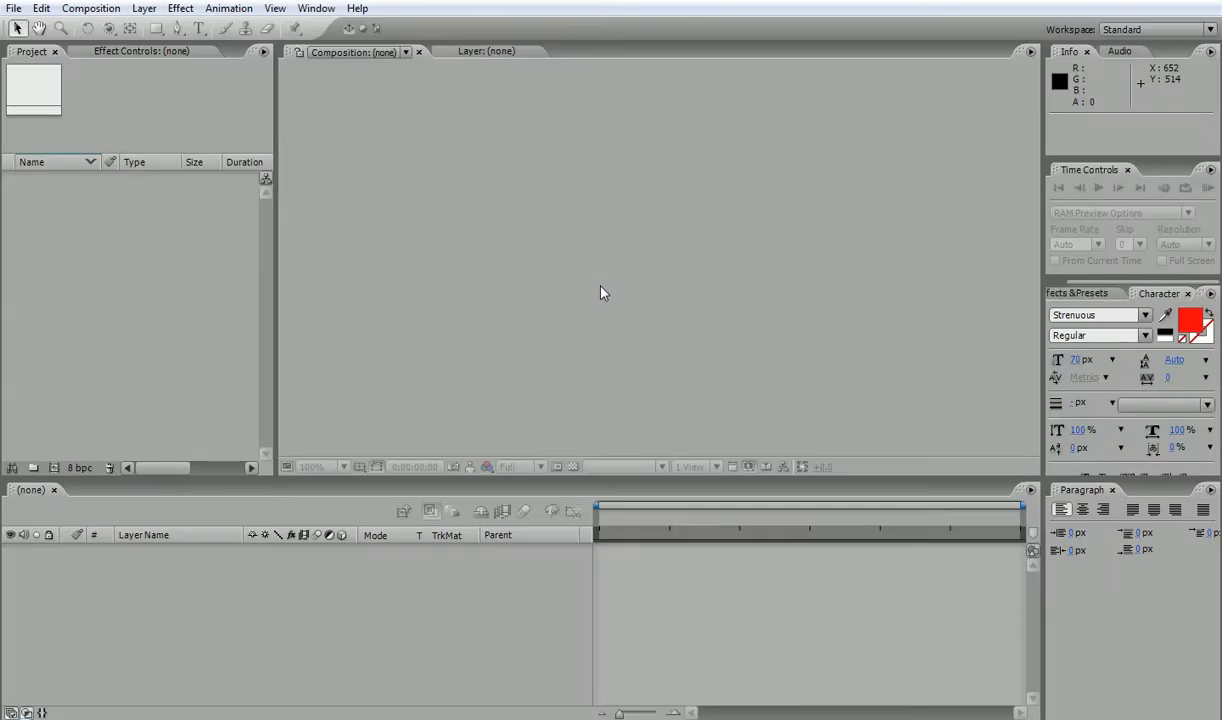
pyautogui.click(72, 12)
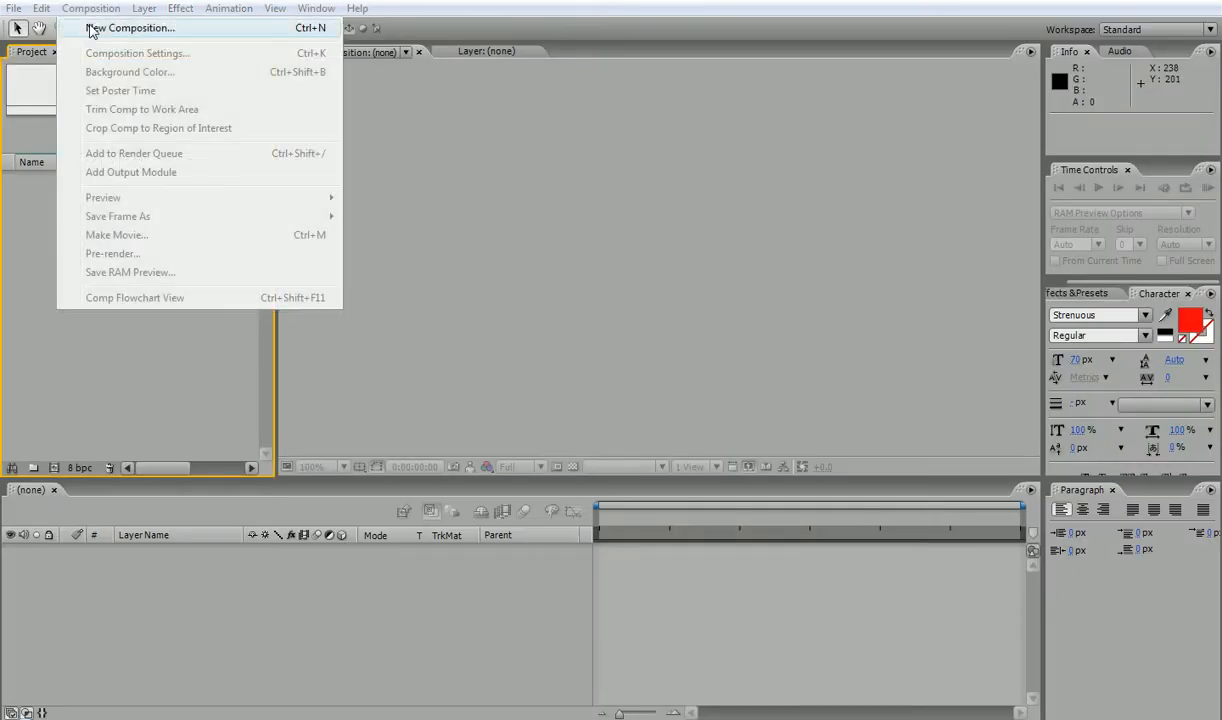
pyautogui.click(95, 27)
pyautogui.click(503, 382)
# Import the media player image 10.jpg as footage from the Pshop folder inside MyImages.
pyautogui.doubleClick(112, 263)
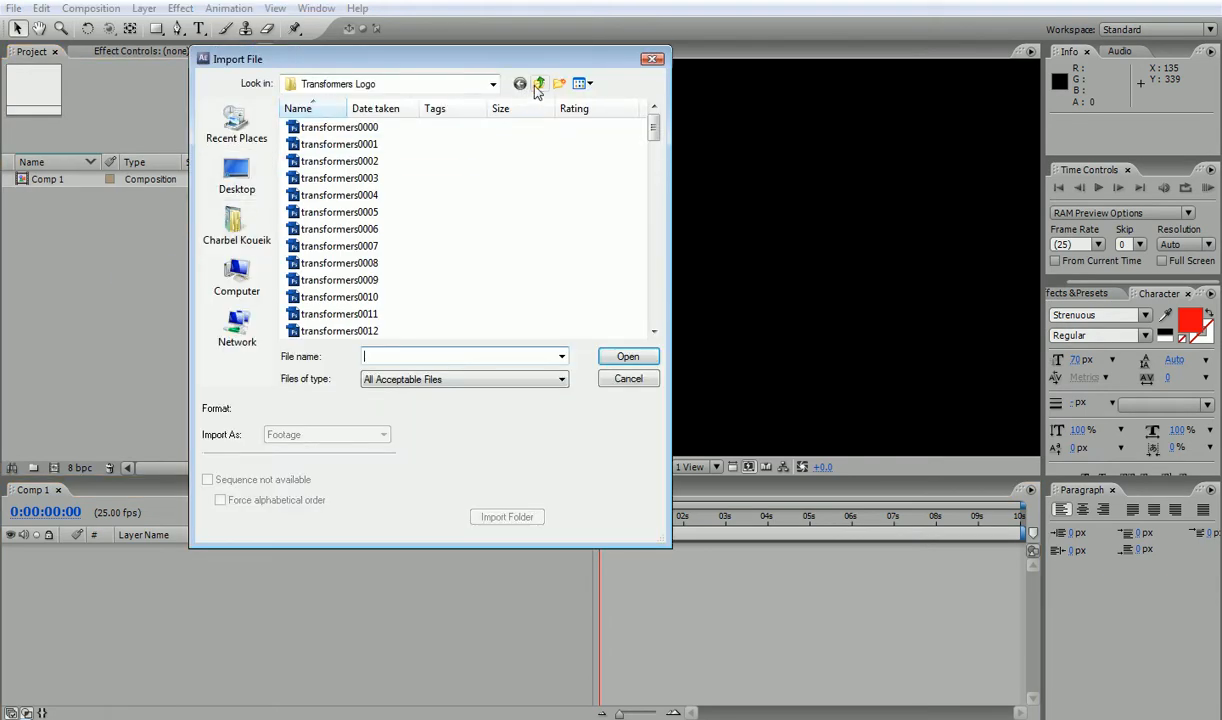
pyautogui.click(538, 85)
pyautogui.moveTo(655, 136)
pyautogui.mouseDown()
pyautogui.moveTo(655, 202)
pyautogui.moveTo(651, 130)
pyautogui.mouseUp()
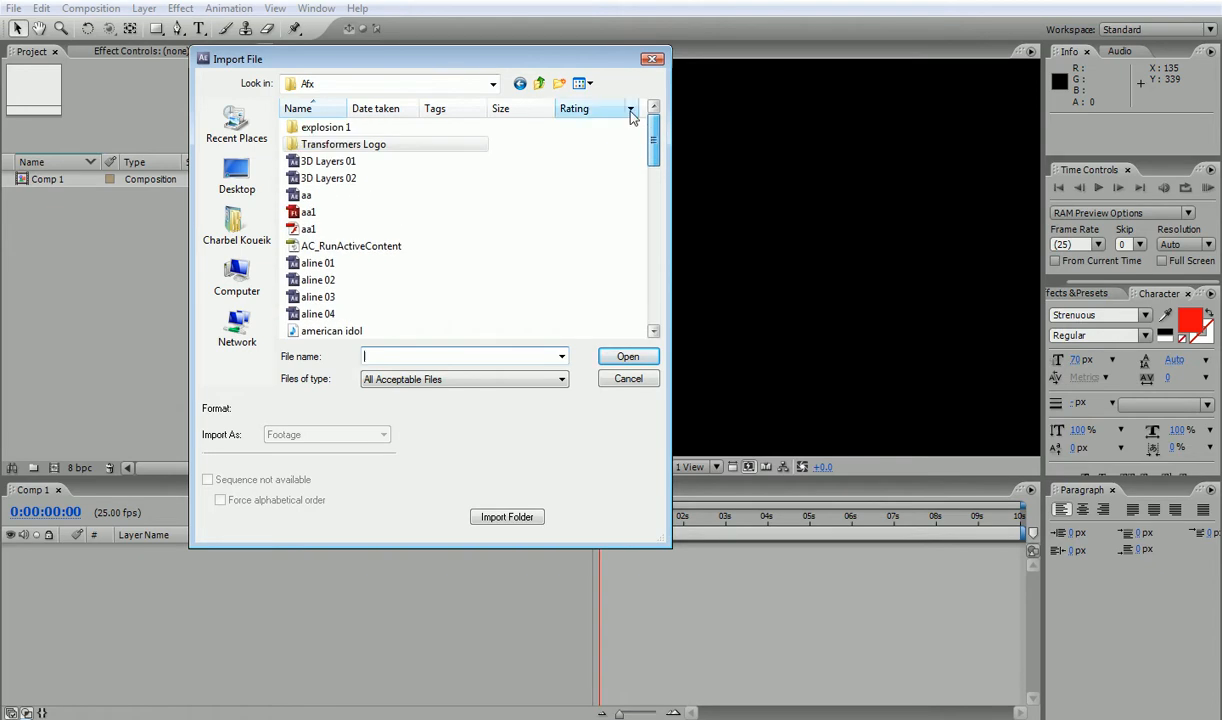
pyautogui.click(538, 84)
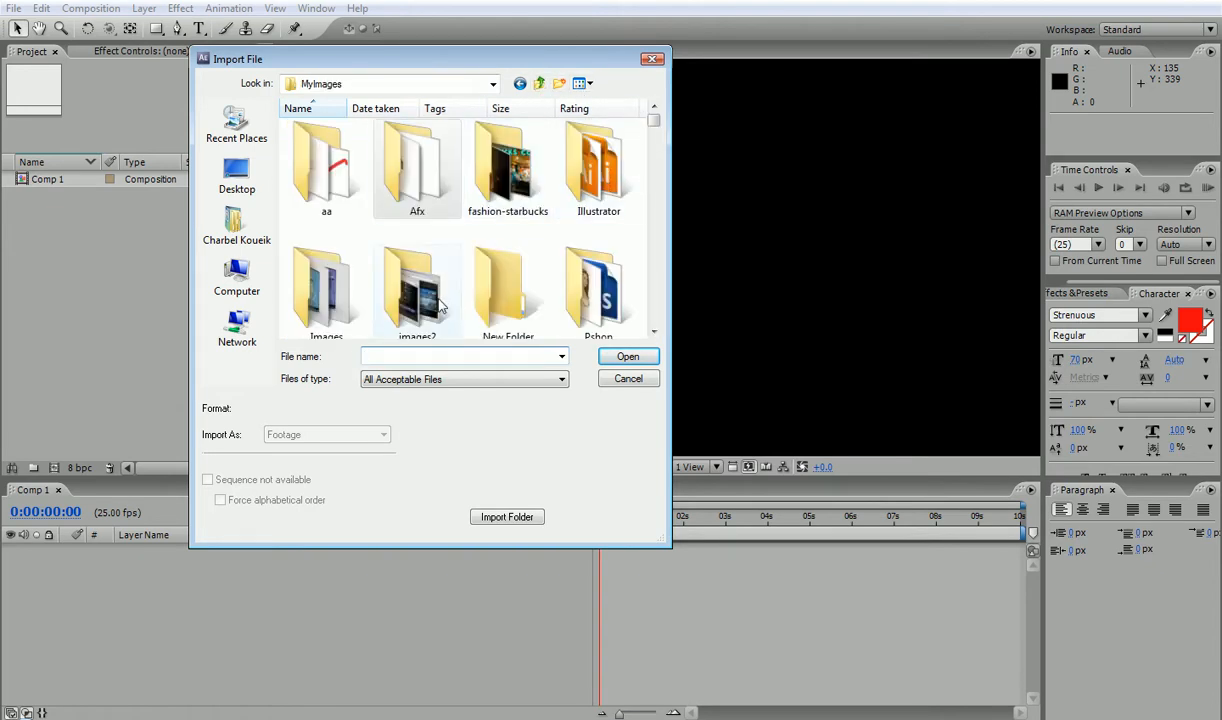
pyautogui.click(653, 334)
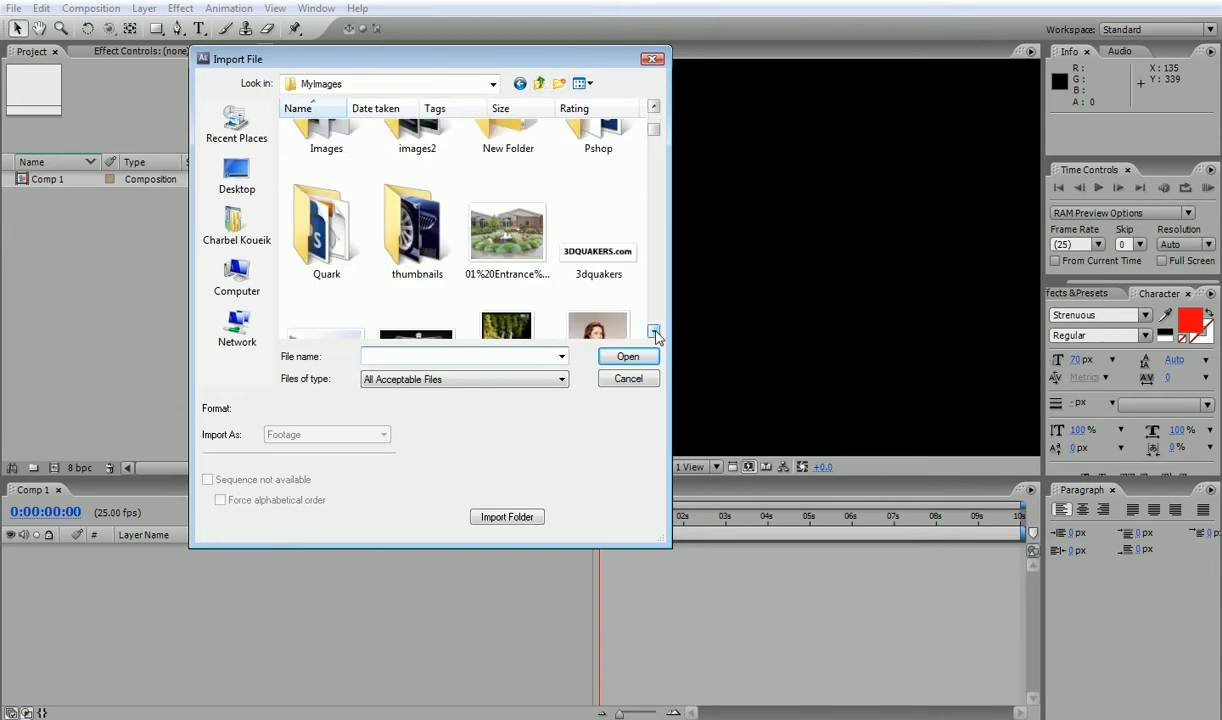
pyautogui.doubleClick(600, 140)
pyautogui.doubleClick(377, 148)
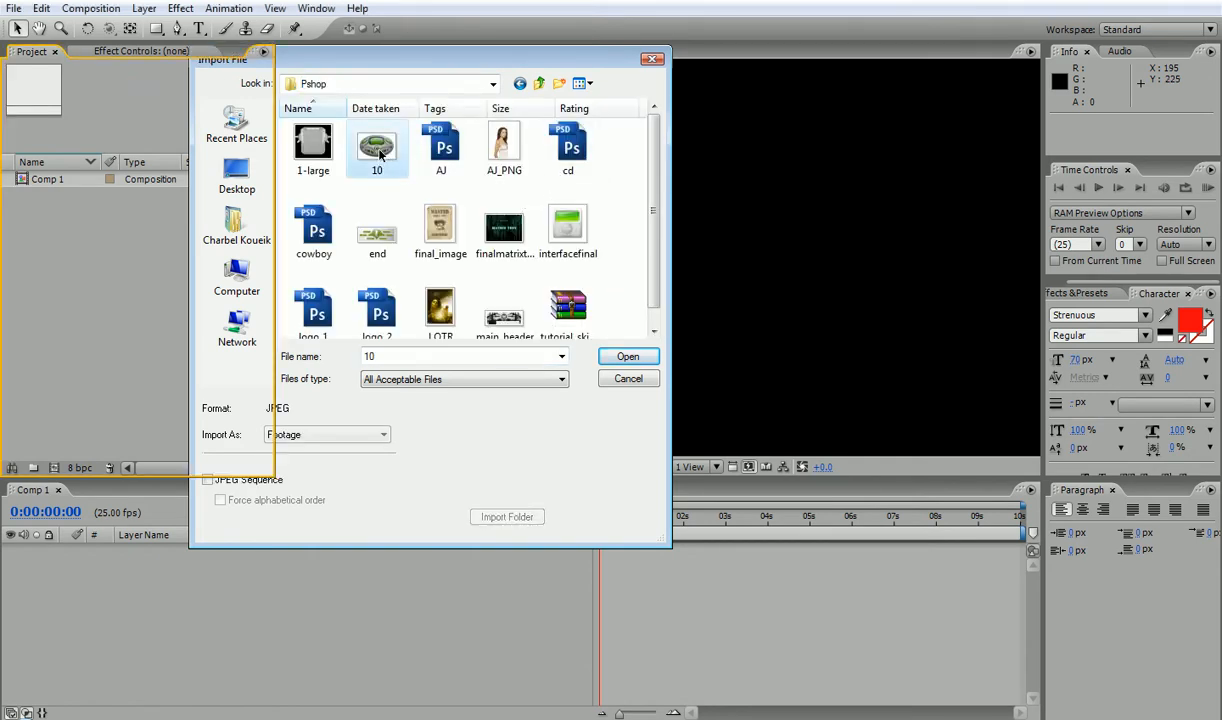
# Add 10.jpg to the Comp 1 timeline as a layer and show the composition at 100% magnification.
pyautogui.moveTo(50, 178); pyautogui.dragTo(130, 560)
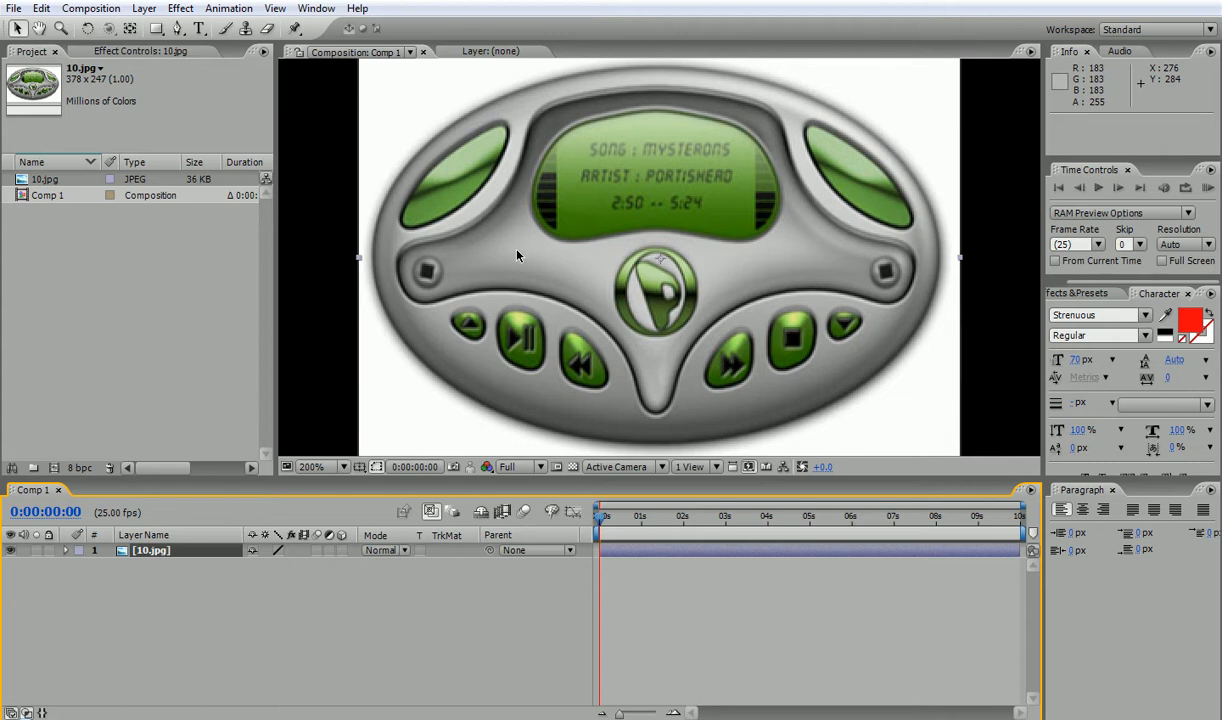
pyautogui.press(',')
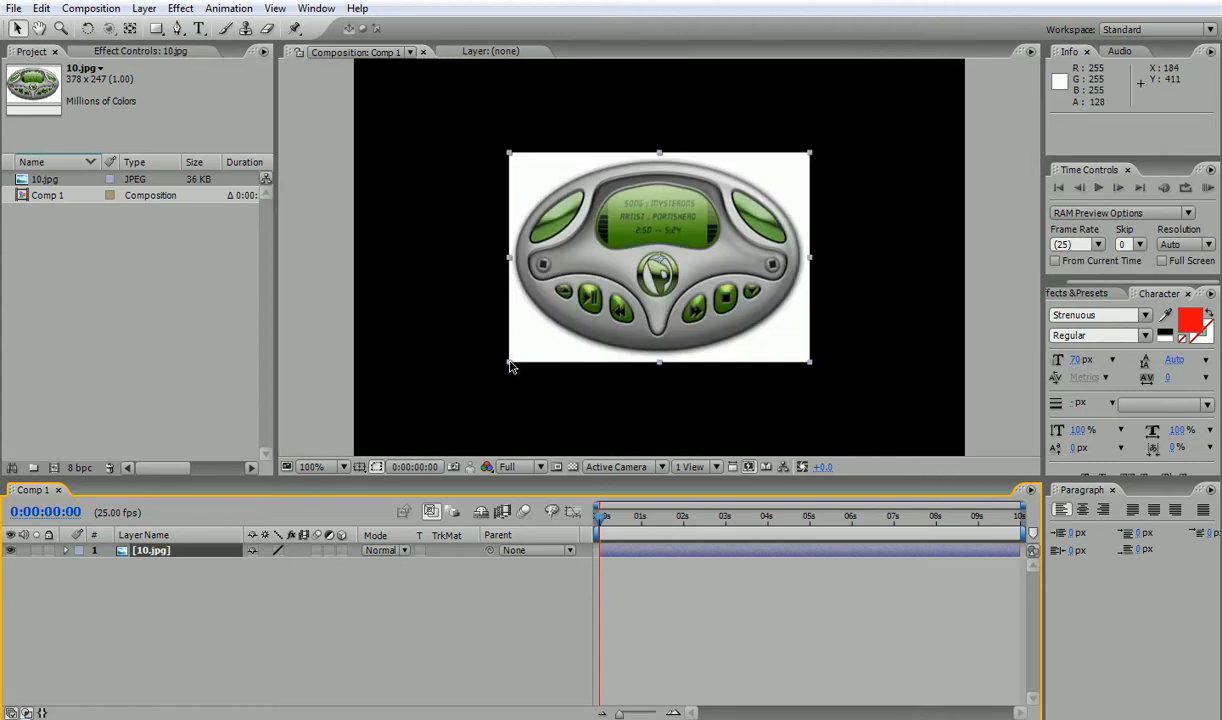
pyautogui.click(280, 90)
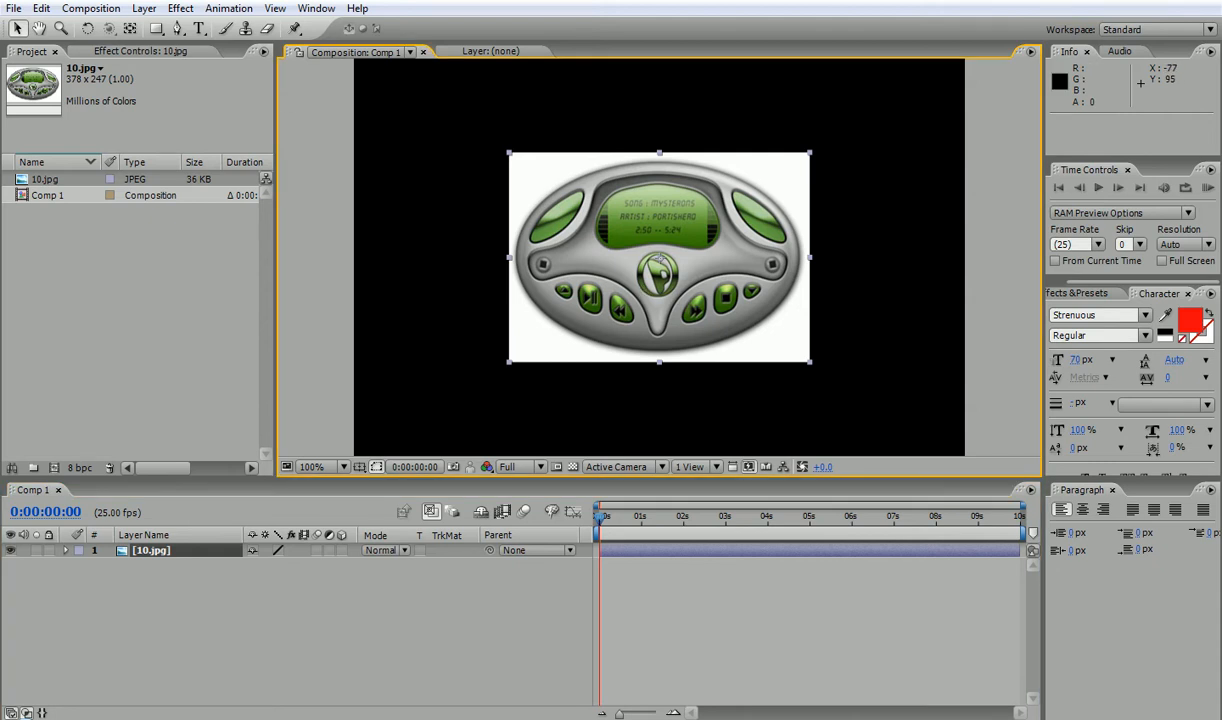
# Draw an elliptical mask on the 10.jpg layer that follows the media player's outline.
pyautogui.moveTo(154, 35); pyautogui.dragTo(190, 71)
pyautogui.moveTo(515, 165); pyautogui.dragTo(800, 350)
pyautogui.click(17, 28)
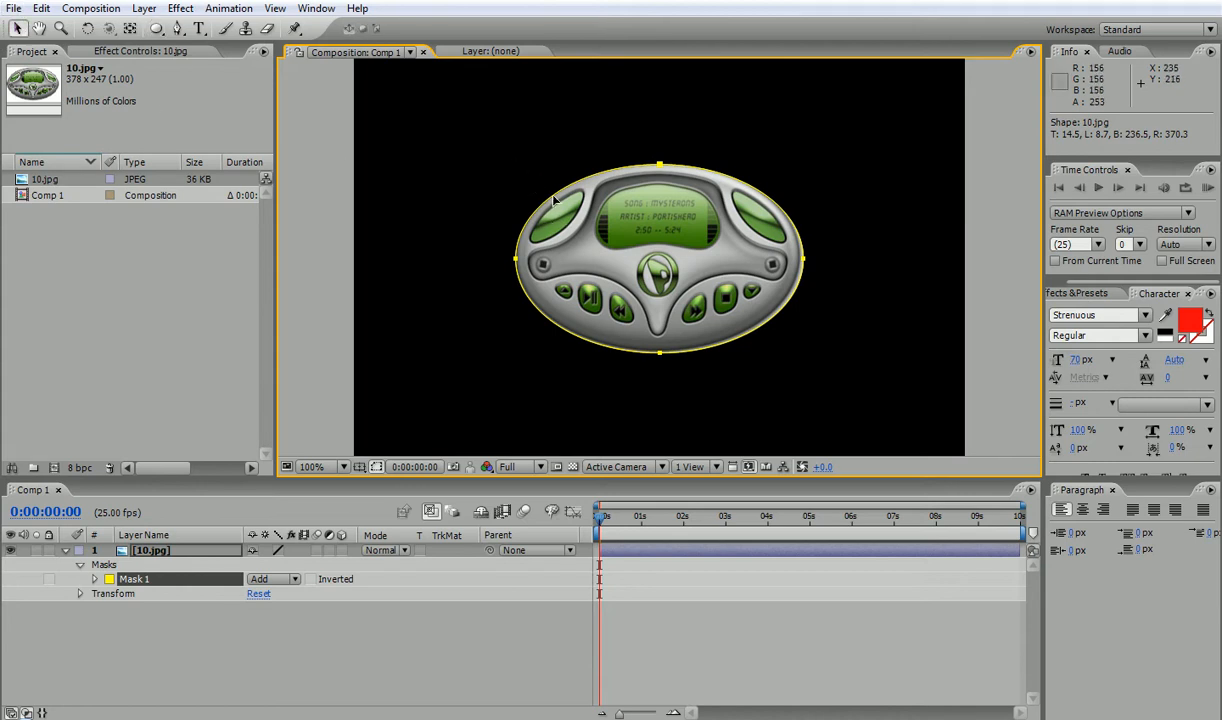
# Nudge the whole elliptical mask slightly up and to the left to fit the player's edge, and deselect the layer.
pyautogui.moveTo(517, 147); pyautogui.dragTo(814, 397)
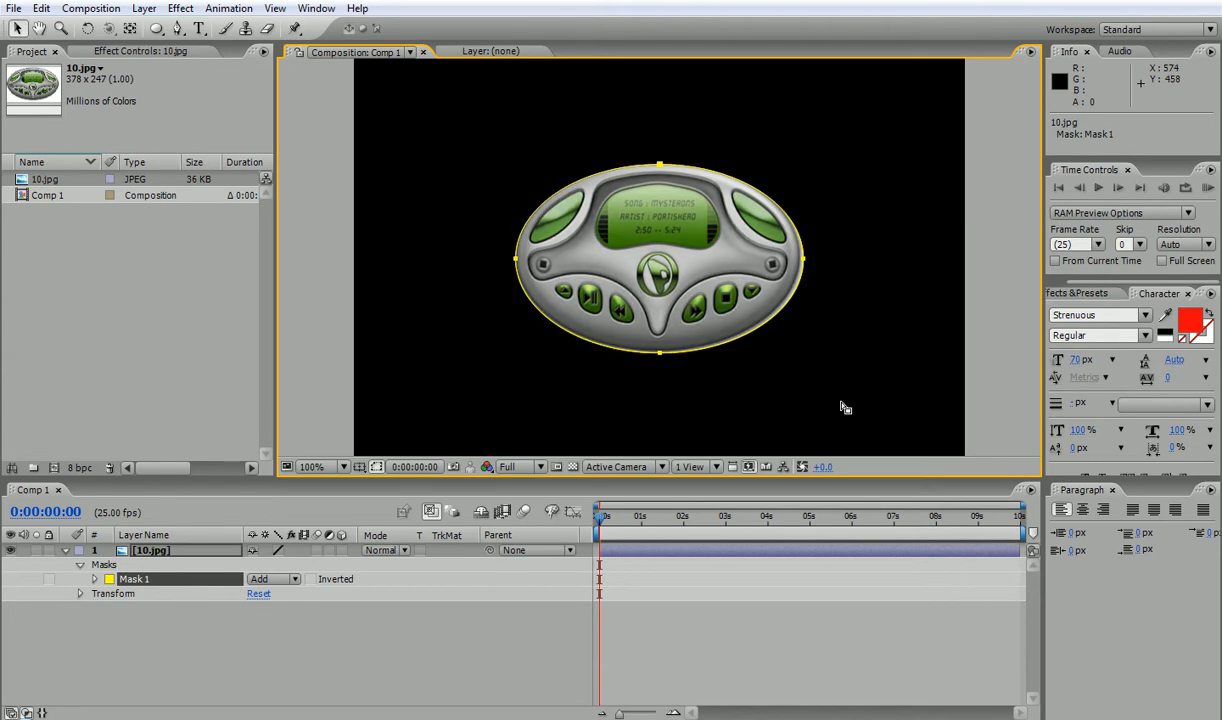
pyautogui.press('Up')
pyautogui.press('Up')
pyautogui.press('Up')
pyautogui.press('Left')
pyautogui.press('Left')
pyautogui.press('Left')
pyautogui.press('Up')
pyautogui.press('Up')
pyautogui.press('Right')
pyautogui.press('Down')
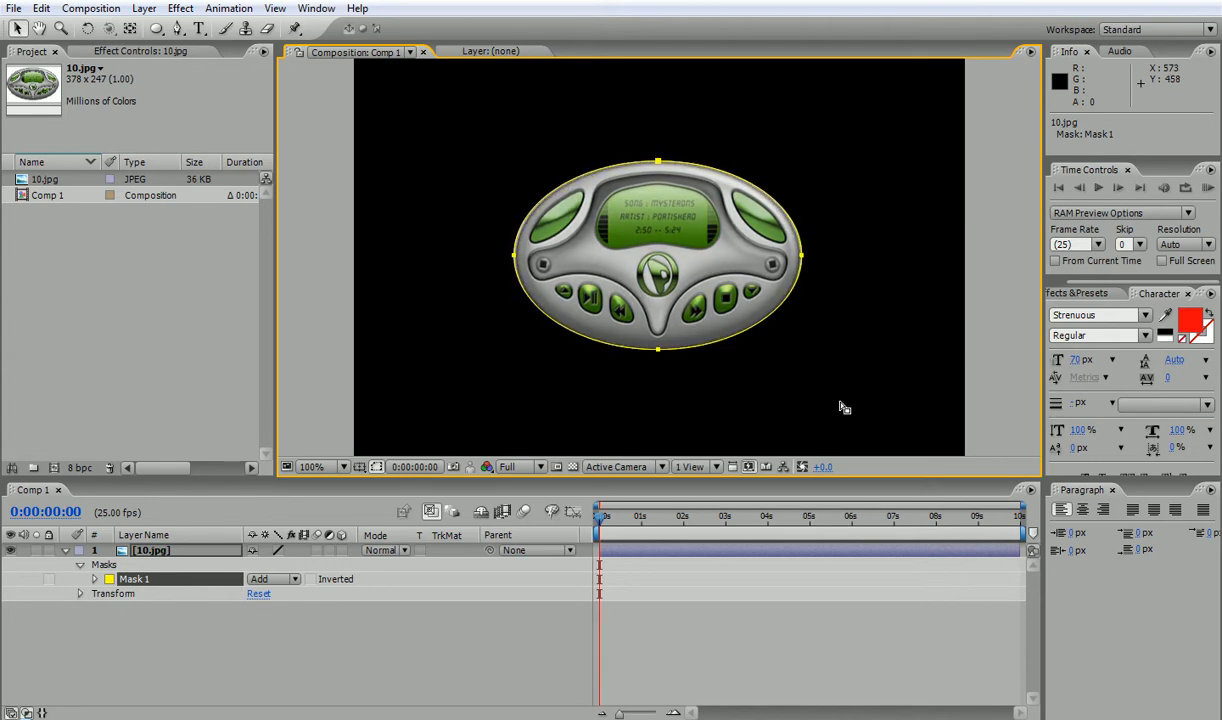
pyautogui.click(886, 328)
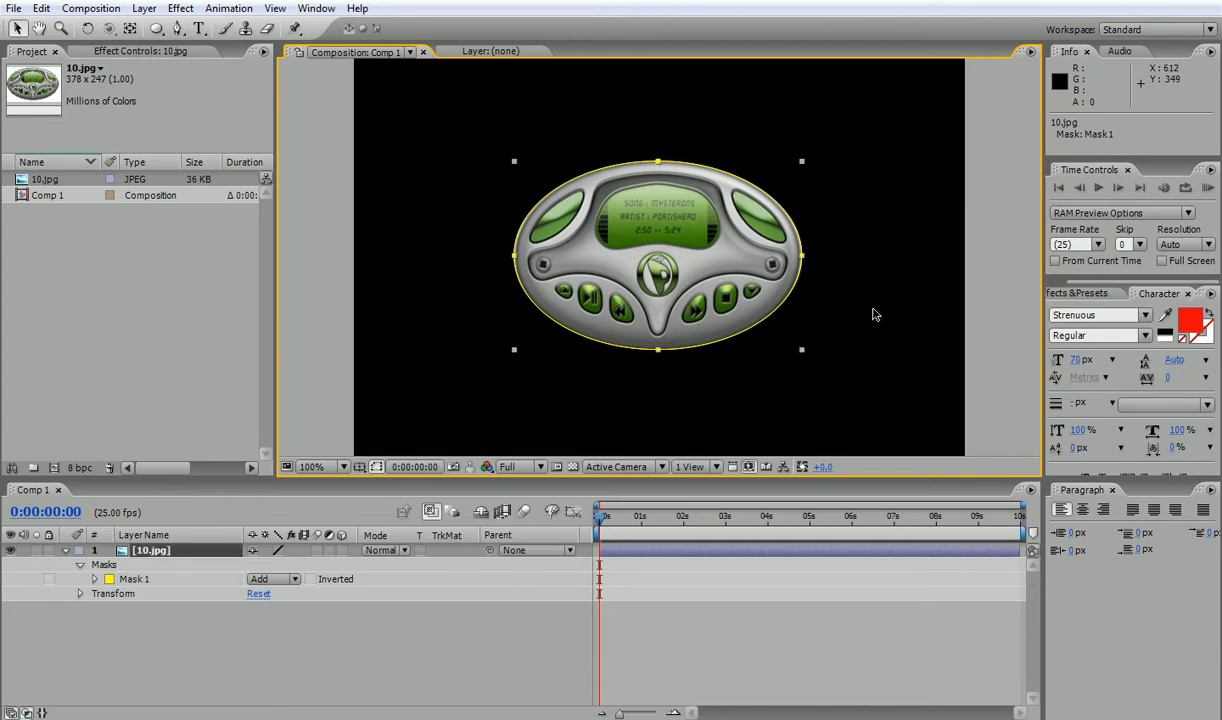
pyautogui.click(979, 239)
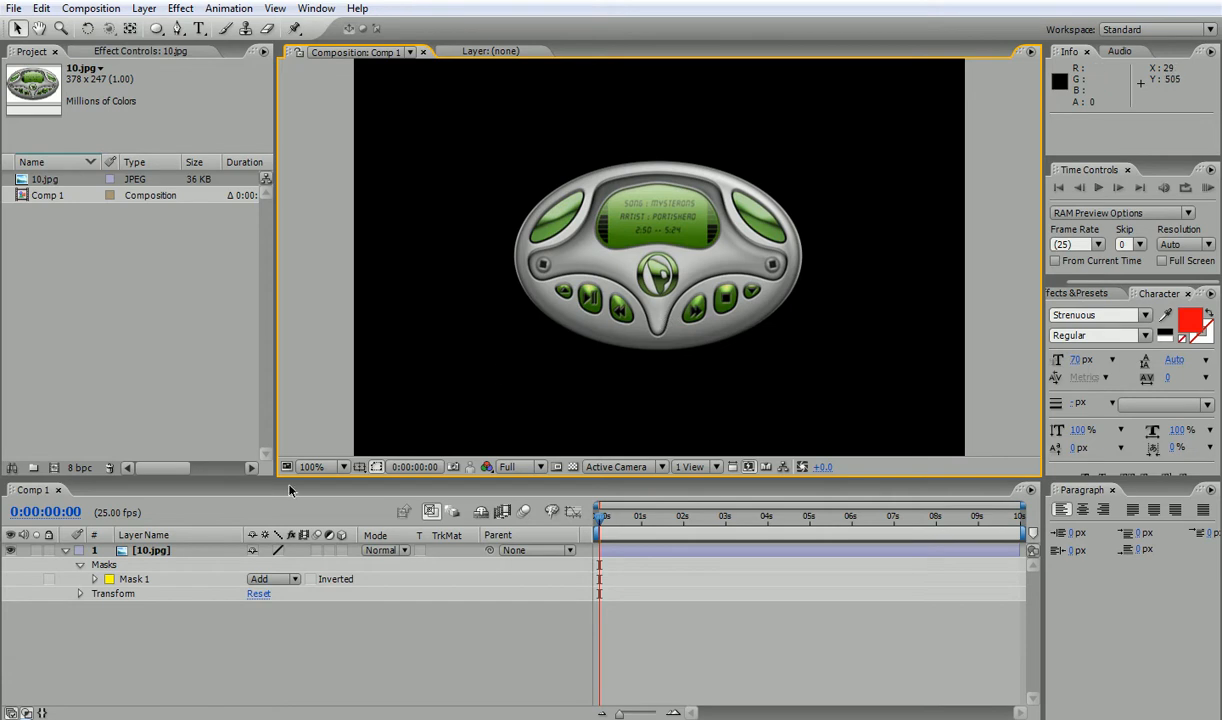
# Rename the 10.jpg layer as pad.
pyautogui.click(149, 552)
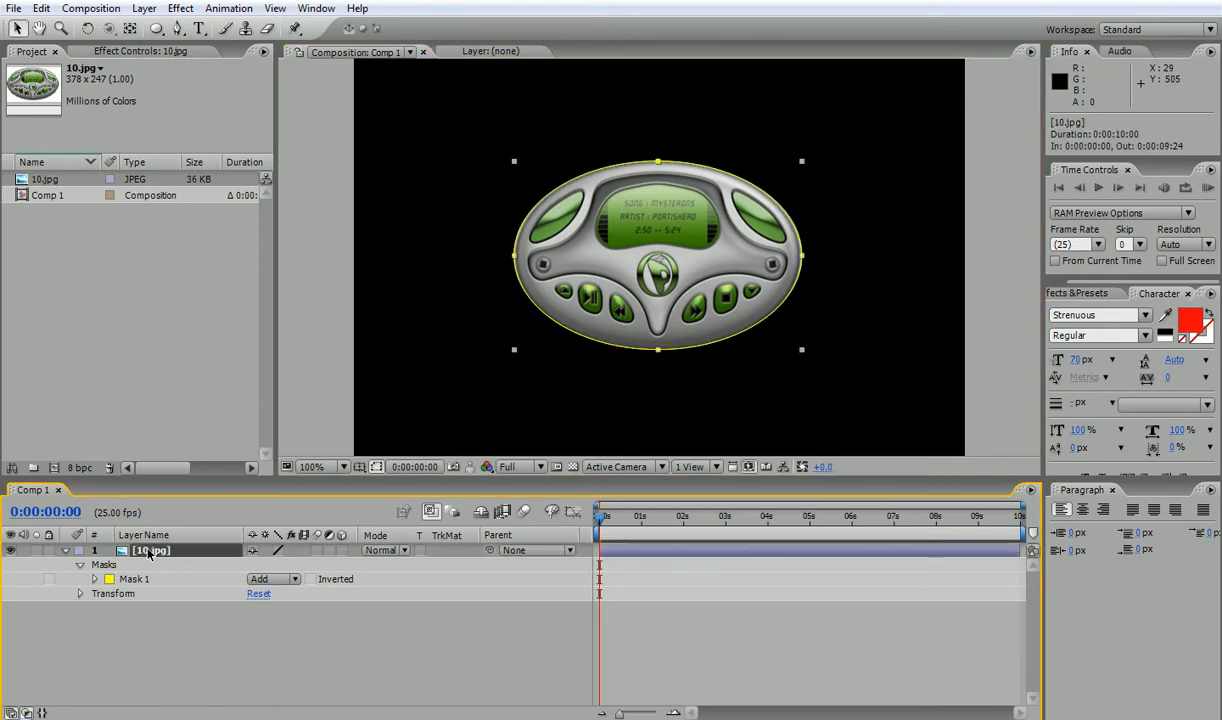
pyautogui.press('Return')
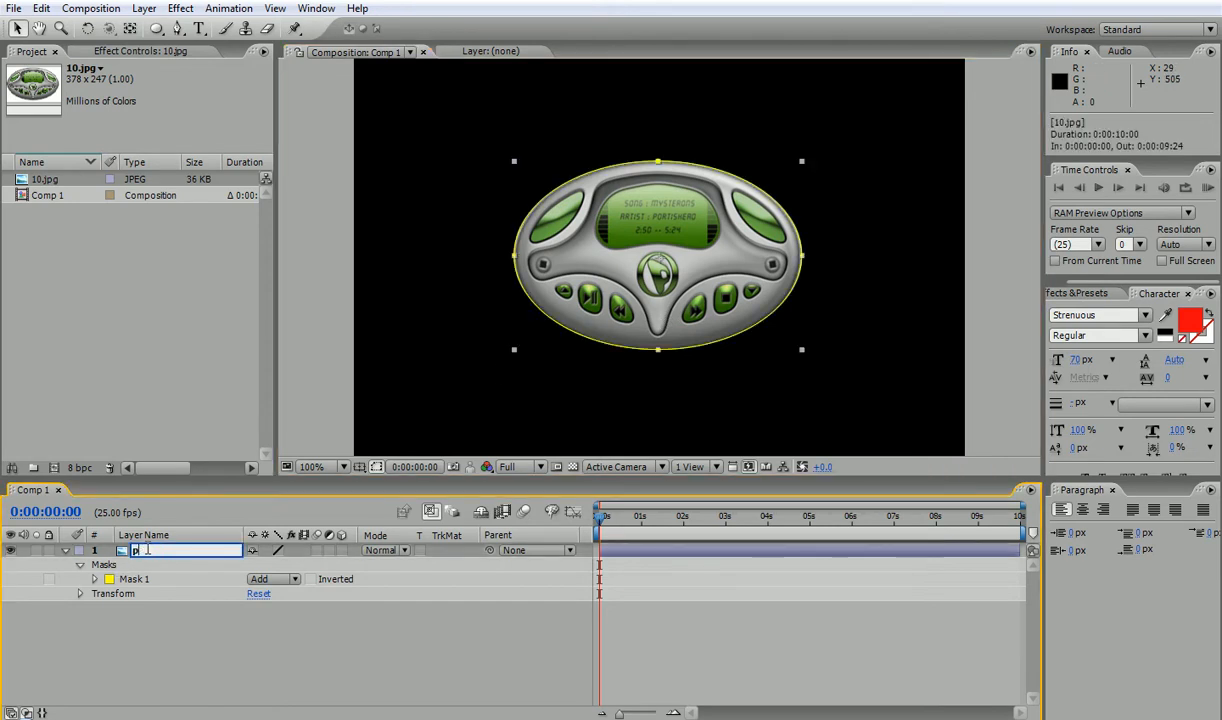
pyautogui.write('pad')
pyautogui.press('Return')
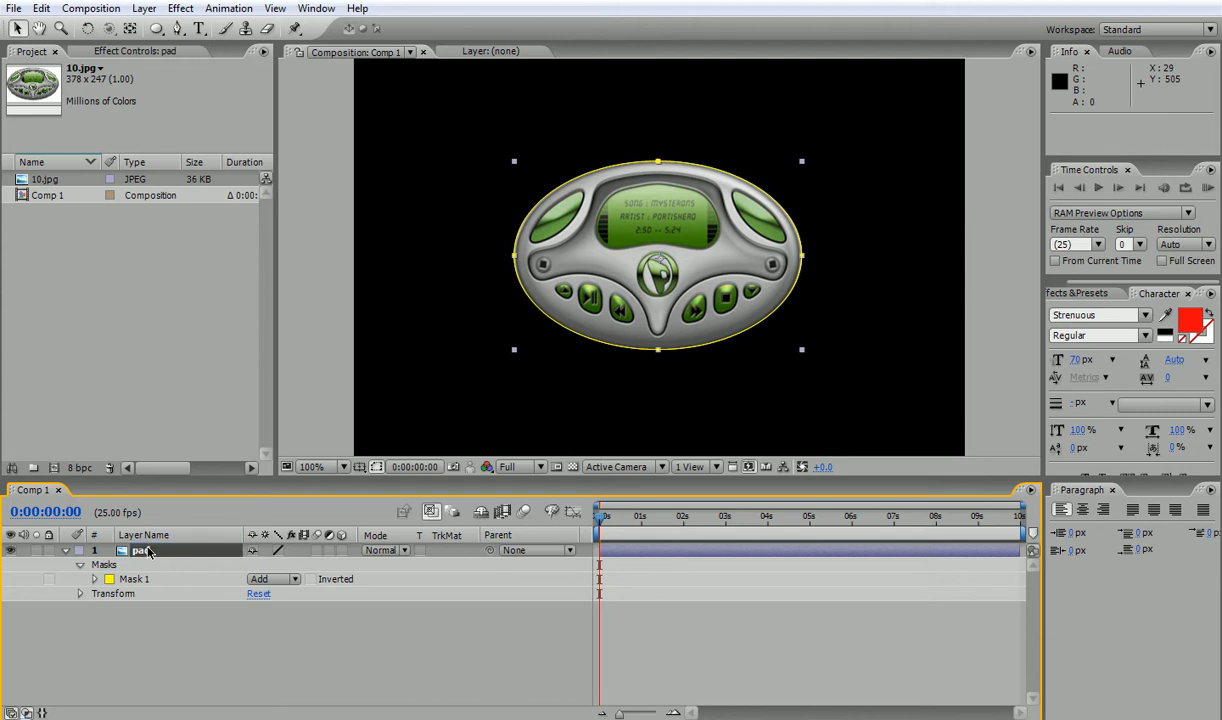
# Import the Katie watch hand QuickTime movie from the Afx folder as footage and place it above the pad layer.
pyautogui.doubleClick(194, 273)
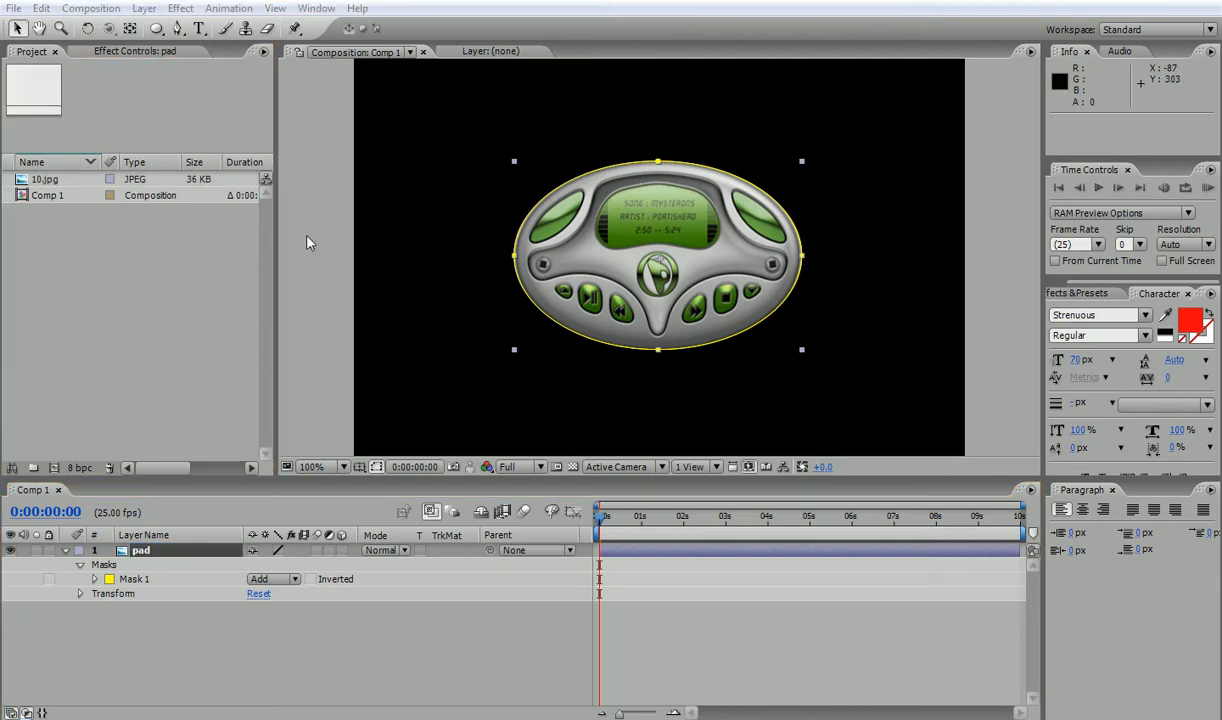
pyautogui.click(520, 83)
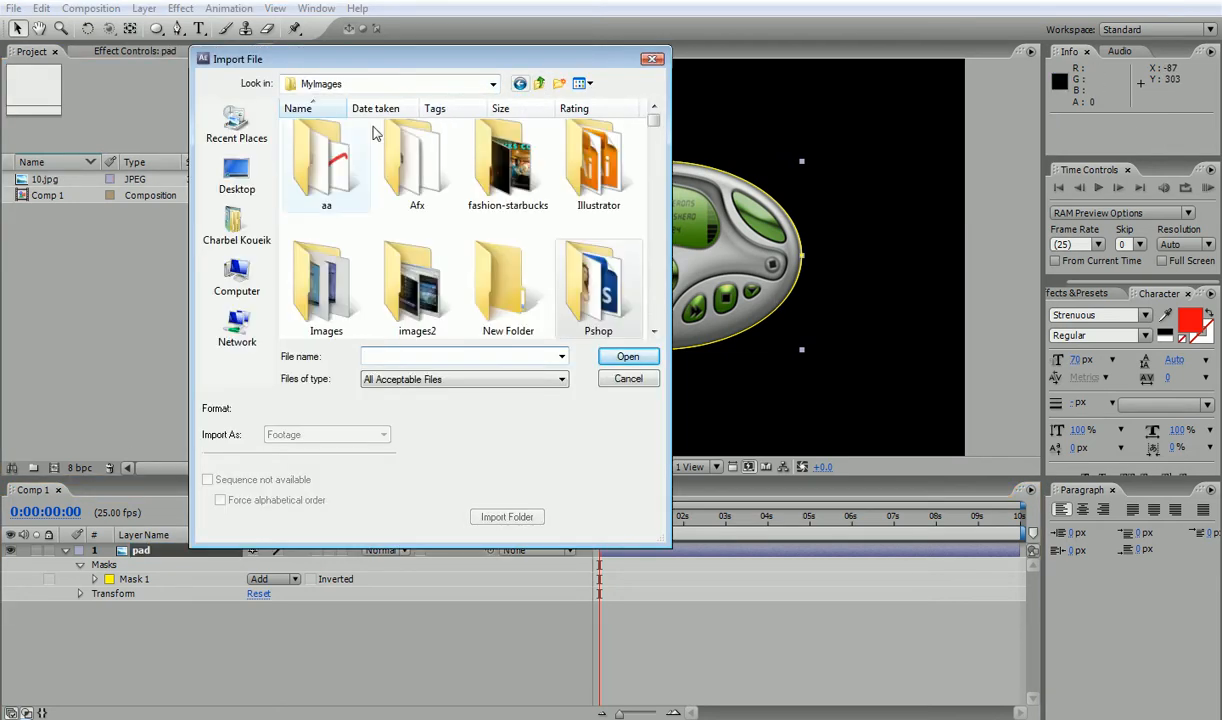
pyautogui.doubleClick(400, 165)
pyautogui.moveTo(654, 153); pyautogui.dragTo(649, 273)
pyautogui.click(345, 178)
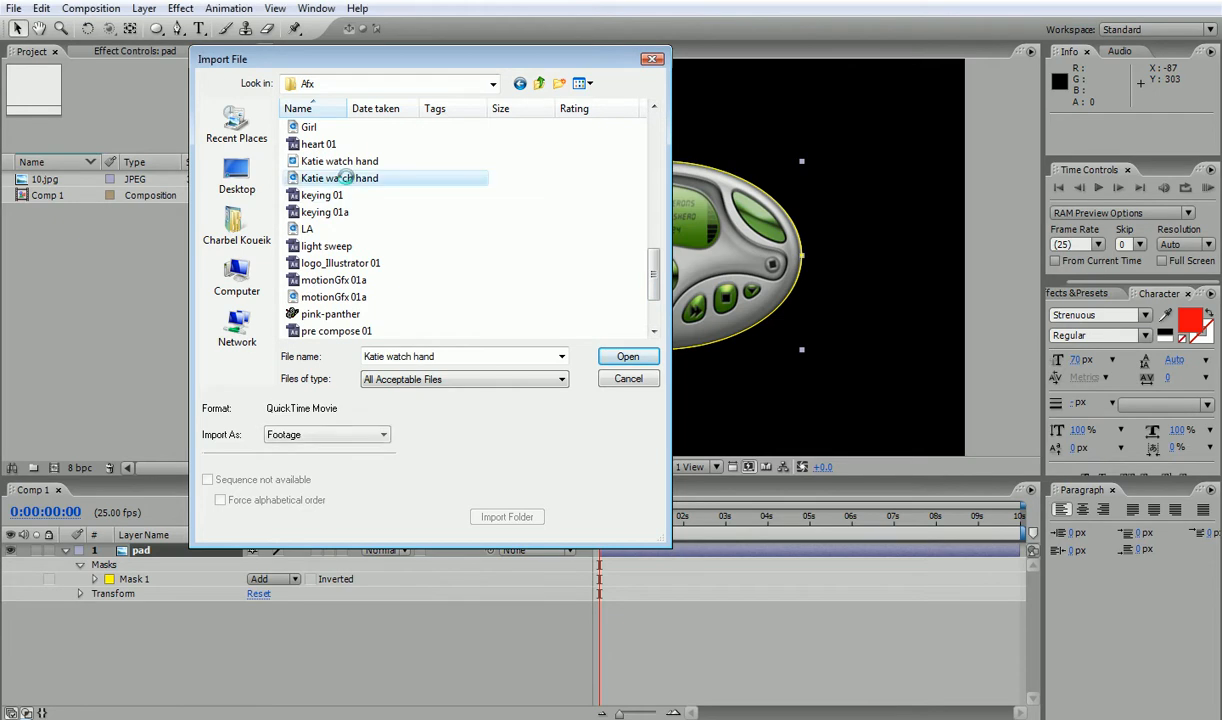
pyautogui.doubleClick(345, 178)
pyautogui.moveTo(51, 212); pyautogui.dragTo(160, 550)
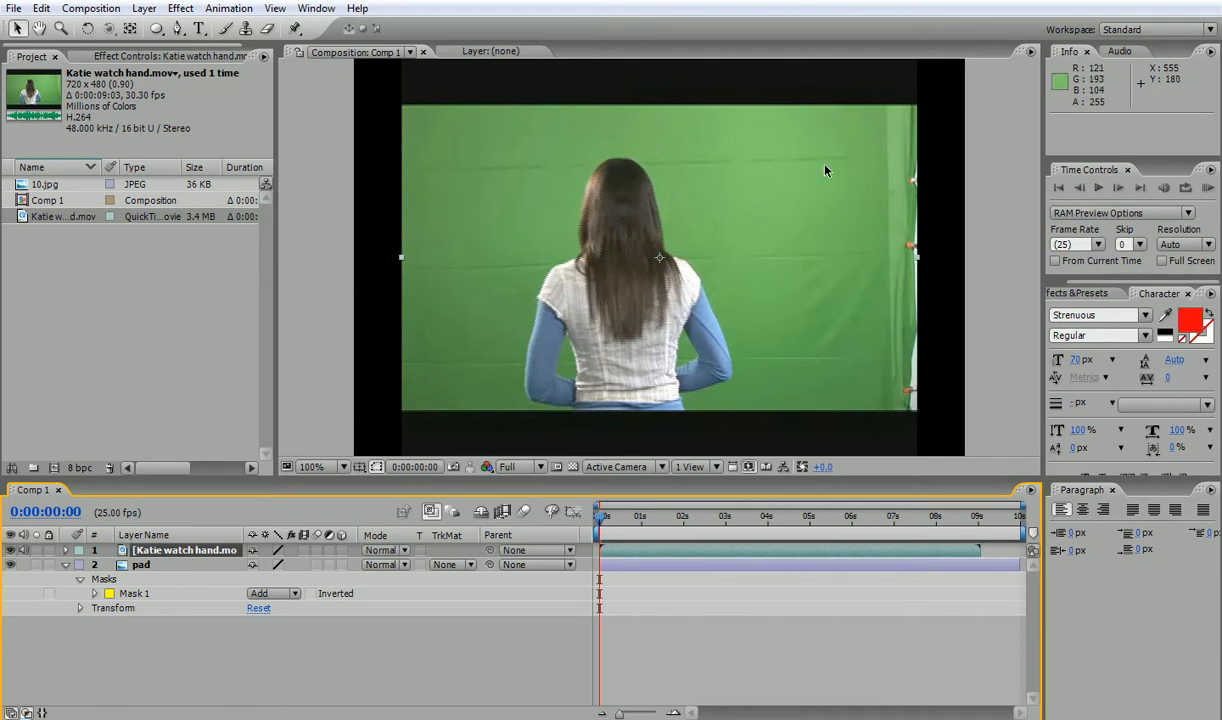
# Scale the video layer down and move it over the player's green screen, at about 358, 242.
pyautogui.moveTo(849, 220); pyautogui.dragTo(811, 275)
pyautogui.moveTo(880, 167); pyautogui.dragTo(679, 306)
pyautogui.moveTo(637, 345); pyautogui.dragTo(673, 401)
# Enlarge the video layer to about 24.5% and reposition it over the player's screen, at about 357, 239.
pyautogui.press('.')
pyautogui.scroll(1, 674, 200)
pyautogui.press('space')
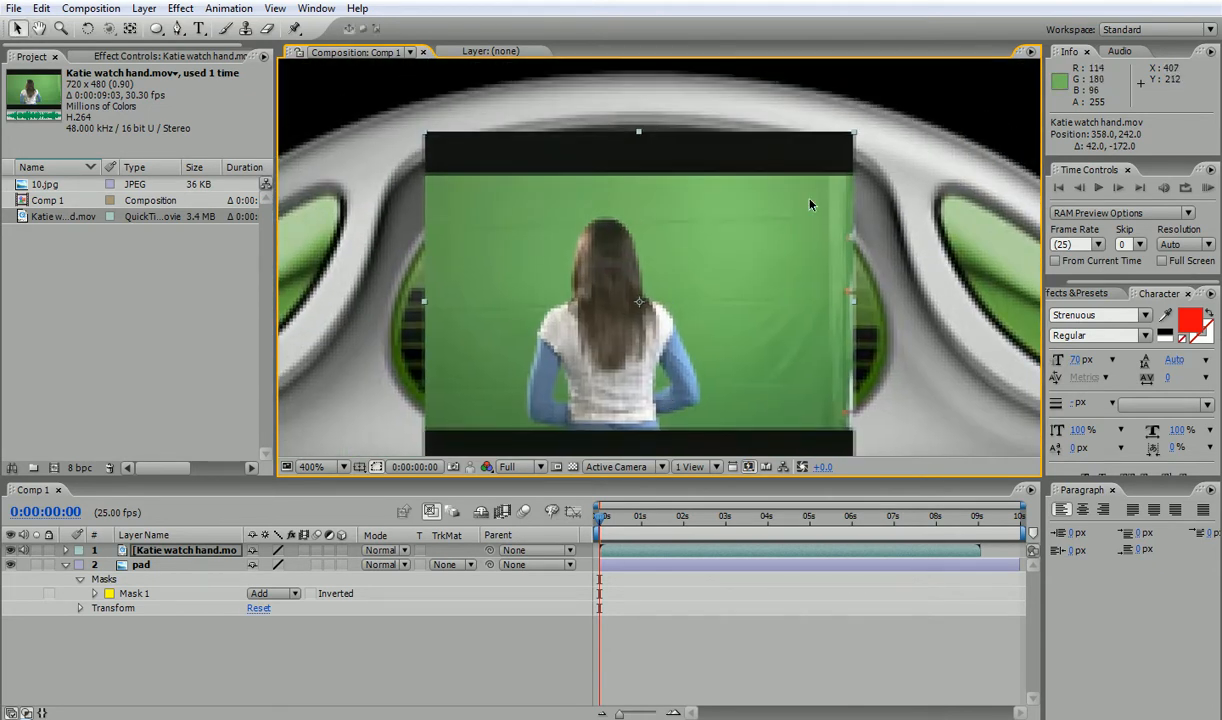
pyautogui.moveTo(855, 135); pyautogui.dragTo(908, 104)
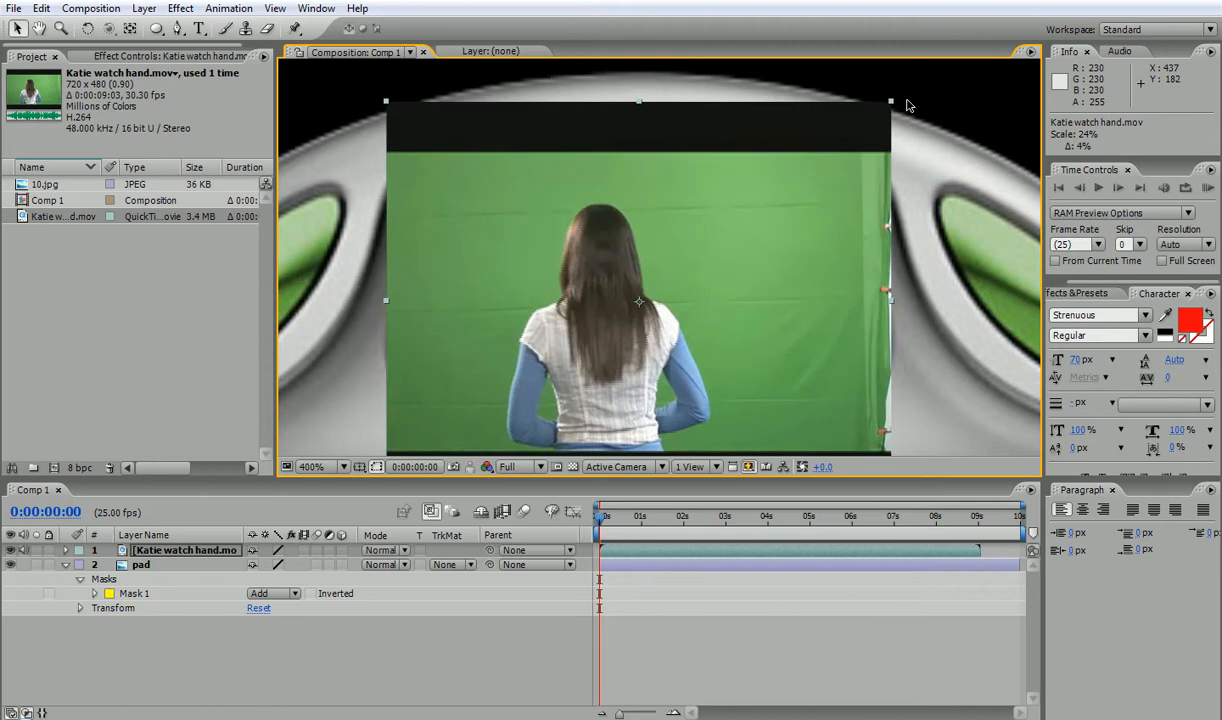
pyautogui.press('space')
pyautogui.moveTo(818, 232); pyautogui.dragTo(814, 167)
pyautogui.moveTo(705, 192); pyautogui.dragTo(707, 228)
pyautogui.press('space')
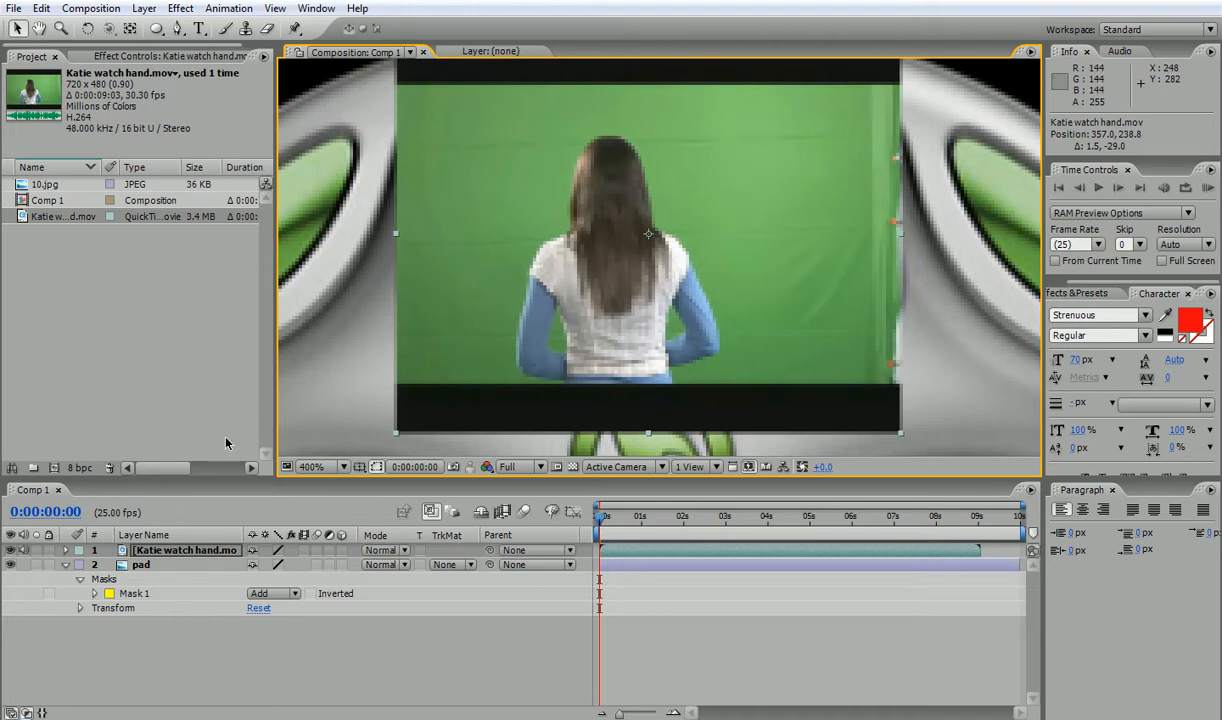
# Set the video layer's opacity to 50% and shift it to about 358.8, 238 to centre it over the player's screen.
pyautogui.click(66, 550)
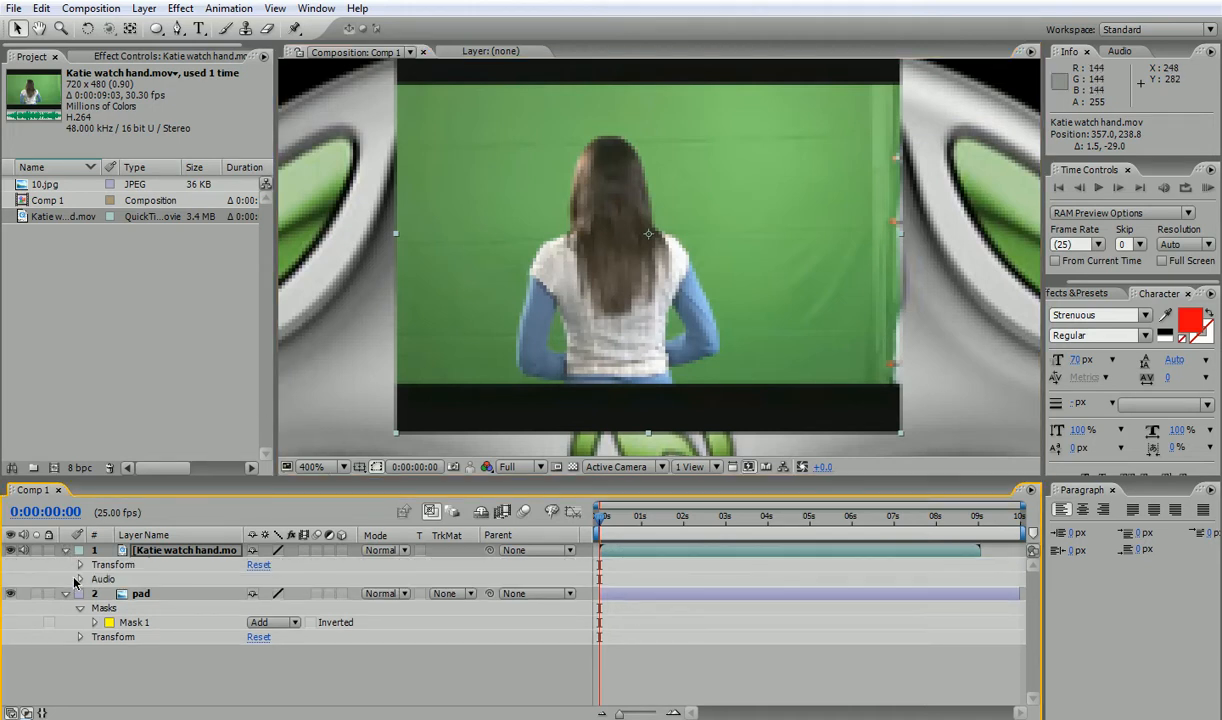
pyautogui.click(81, 565)
pyautogui.click(258, 637)
pyautogui.write('50')
pyautogui.press('Return')
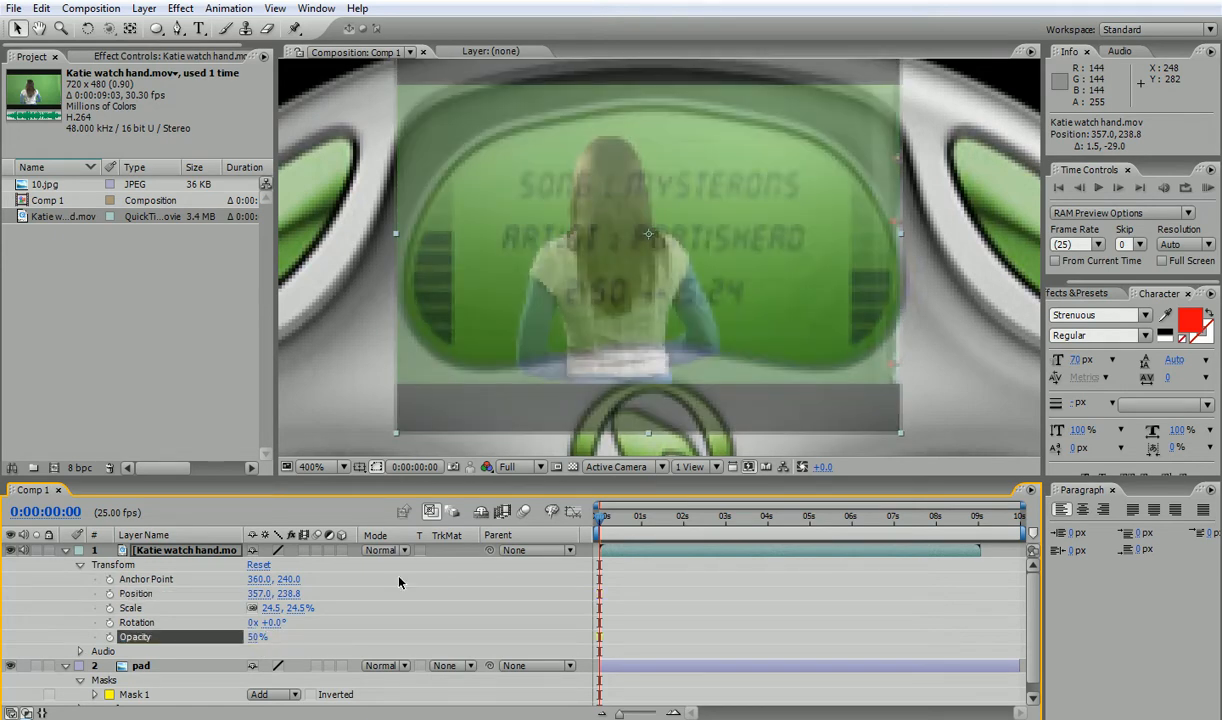
pyautogui.moveTo(605, 348)
pyautogui.mouseDown()
pyautogui.moveTo(598, 321)
pyautogui.moveTo(608, 348)
pyautogui.moveTo(612, 338)
pyautogui.mouseUp()
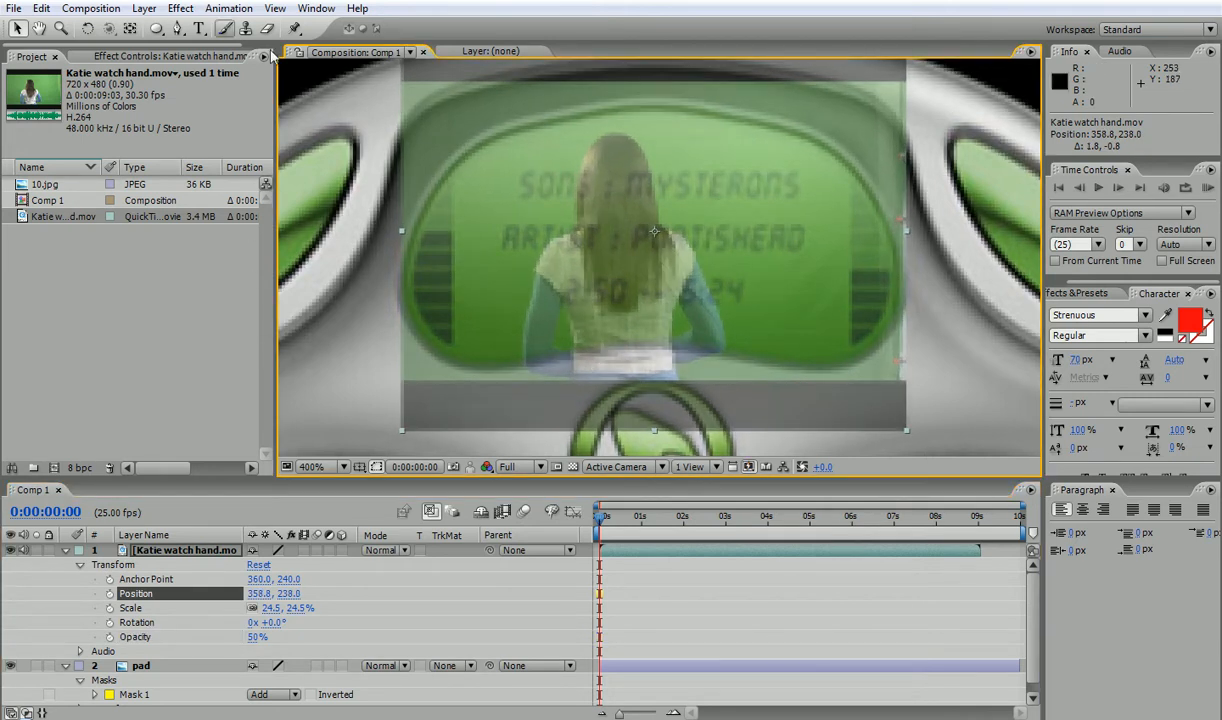
# Draw a closed curved mask on the video layer with the Pen tool, tracing the outline of the player's green screen.
pyautogui.click(177, 29)
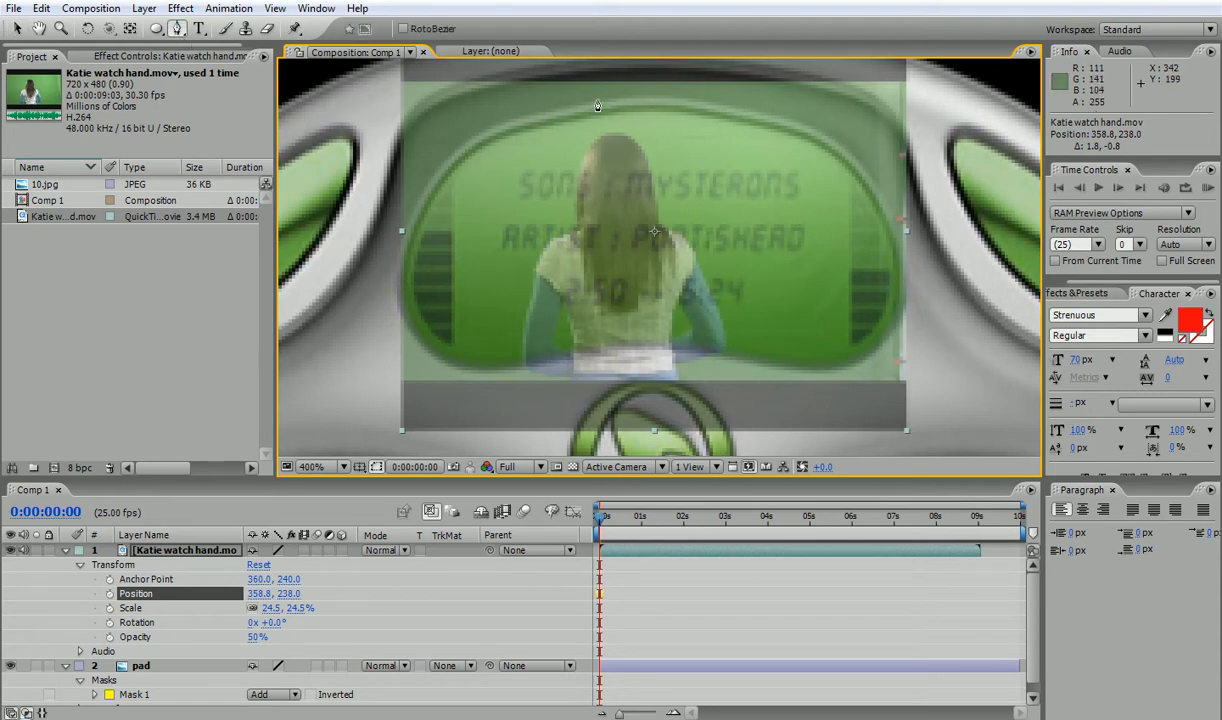
pyautogui.moveTo(652, 108); pyautogui.dragTo(575, 110)
pyautogui.moveTo(482, 141); pyautogui.dragTo(455, 160)
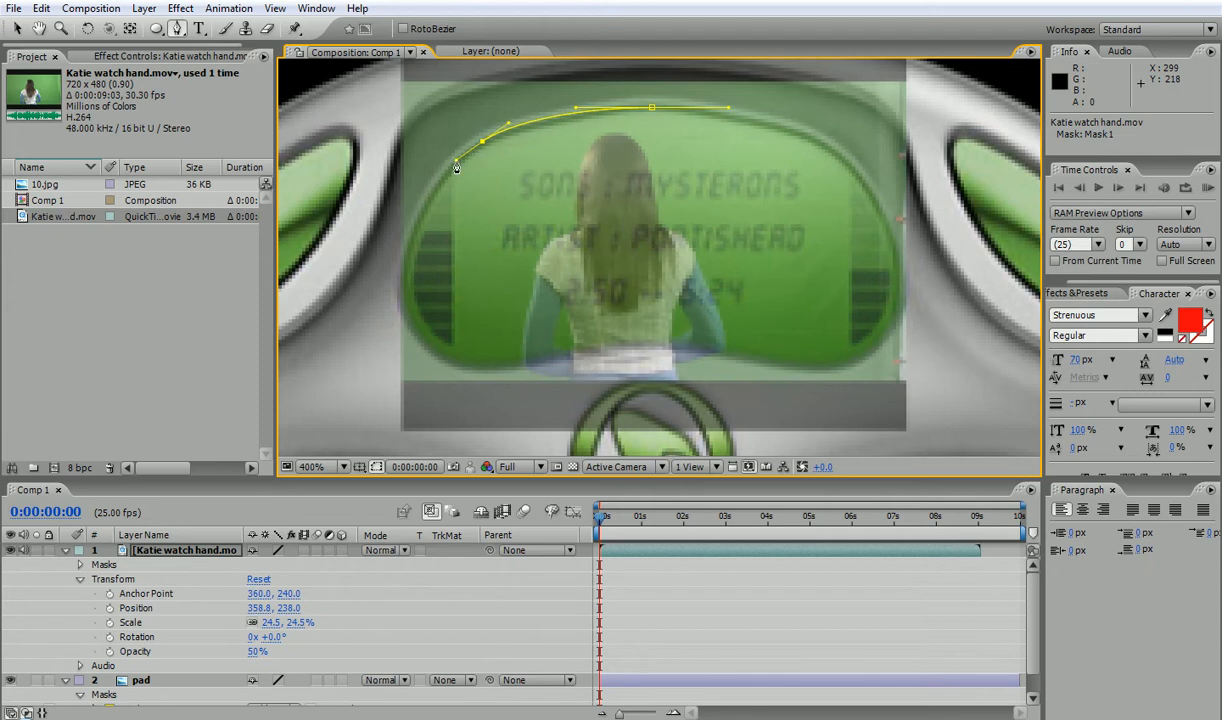
pyautogui.moveTo(400, 280); pyautogui.dragTo(414, 339)
pyautogui.moveTo(479, 368); pyautogui.dragTo(531, 369)
pyautogui.moveTo(634, 344); pyautogui.dragTo(703, 344)
pyautogui.moveTo(828, 372); pyautogui.dragTo(870, 372)
pyautogui.moveTo(899, 278); pyautogui.dragTo(900, 217)
pyautogui.moveTo(832, 150); pyautogui.dragTo(775, 115)
pyautogui.moveTo(651, 107); pyautogui.dragTo(585, 110)
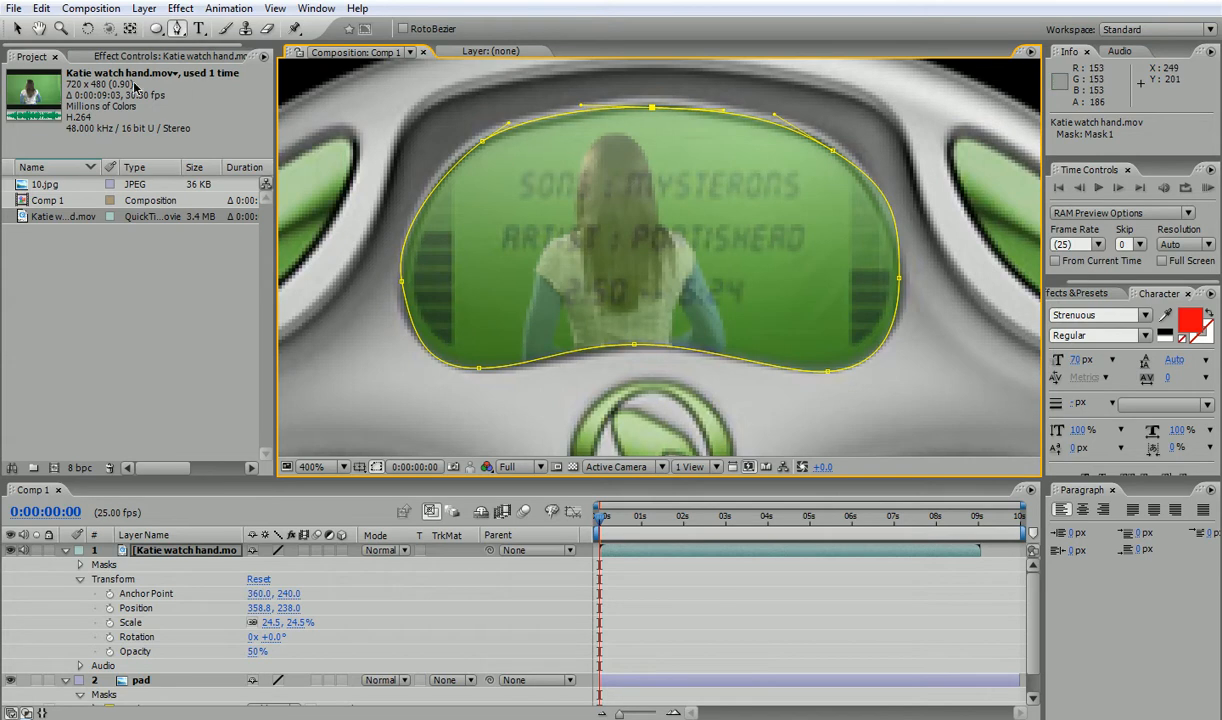
# Refine the video mask by adjusting the curve at its upper-right point and moving its left-side point slightly up.
pyautogui.click(17, 28)
pyautogui.click(832, 150)
pyautogui.moveTo(895, 193); pyautogui.dragTo(868, 180)
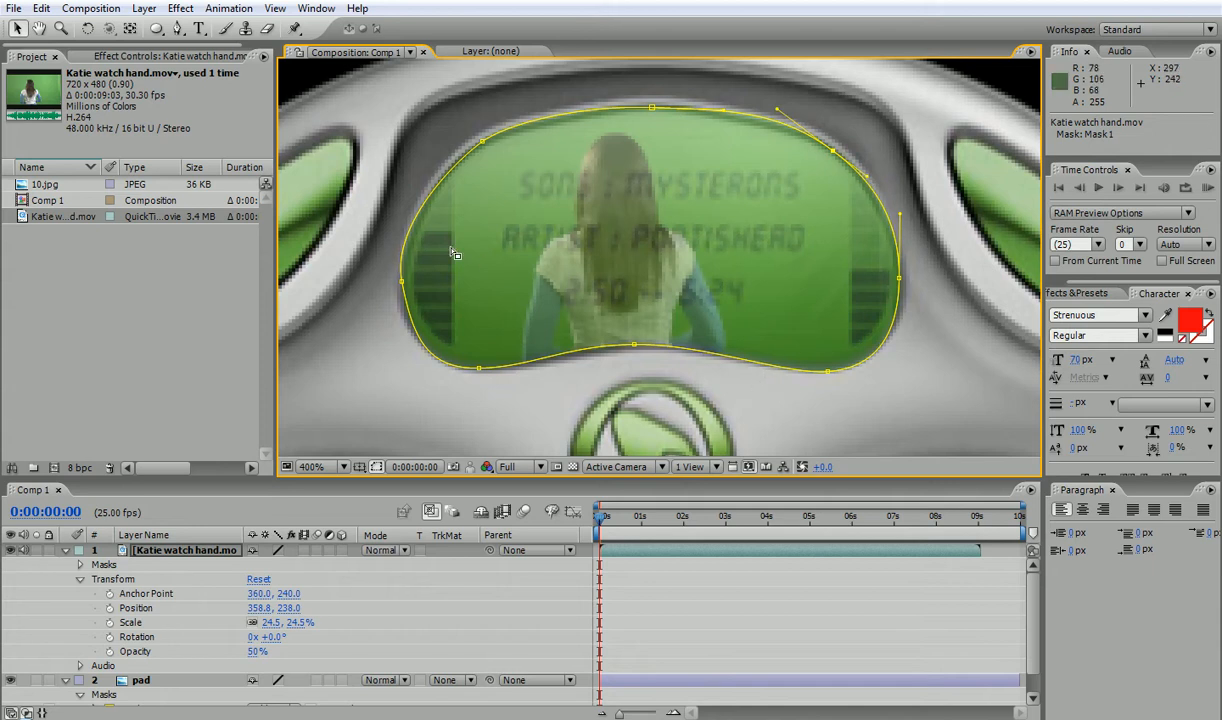
pyautogui.moveTo(404, 285); pyautogui.dragTo(405, 227)
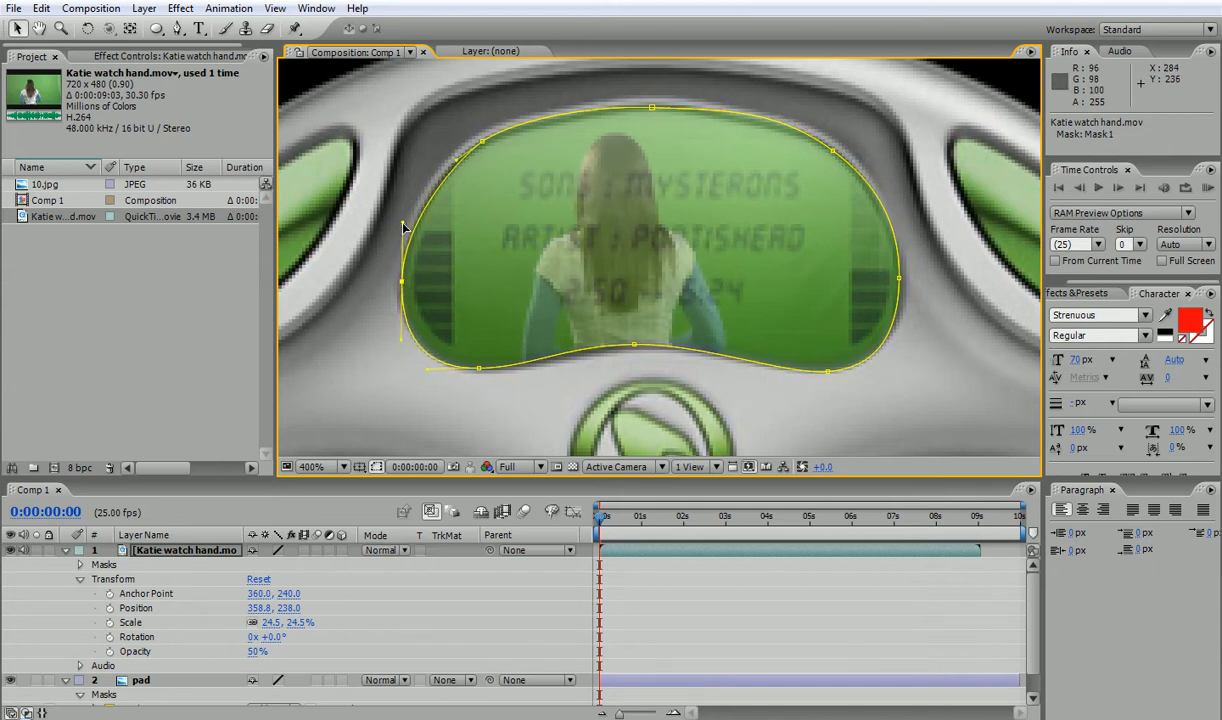
pyautogui.moveTo(402, 280); pyautogui.dragTo(404, 268)
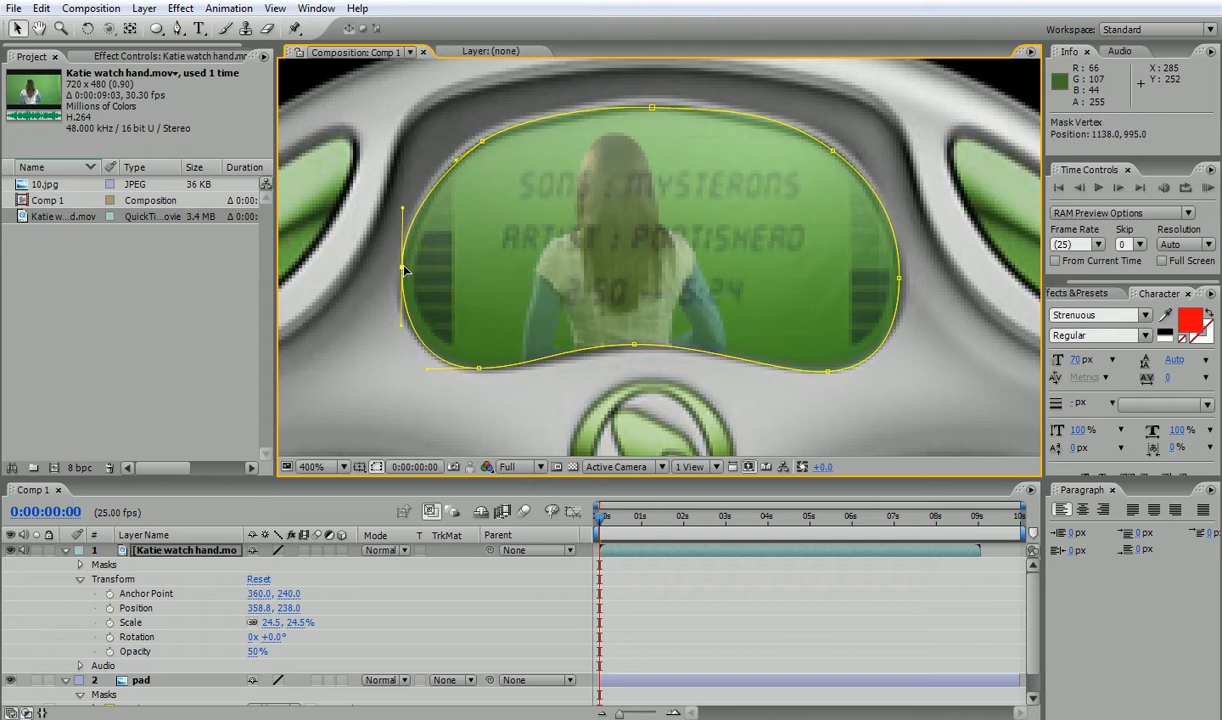
# Set the video layer's opacity to 75%.
pyautogui.click(256, 653)
pyautogui.write('75')
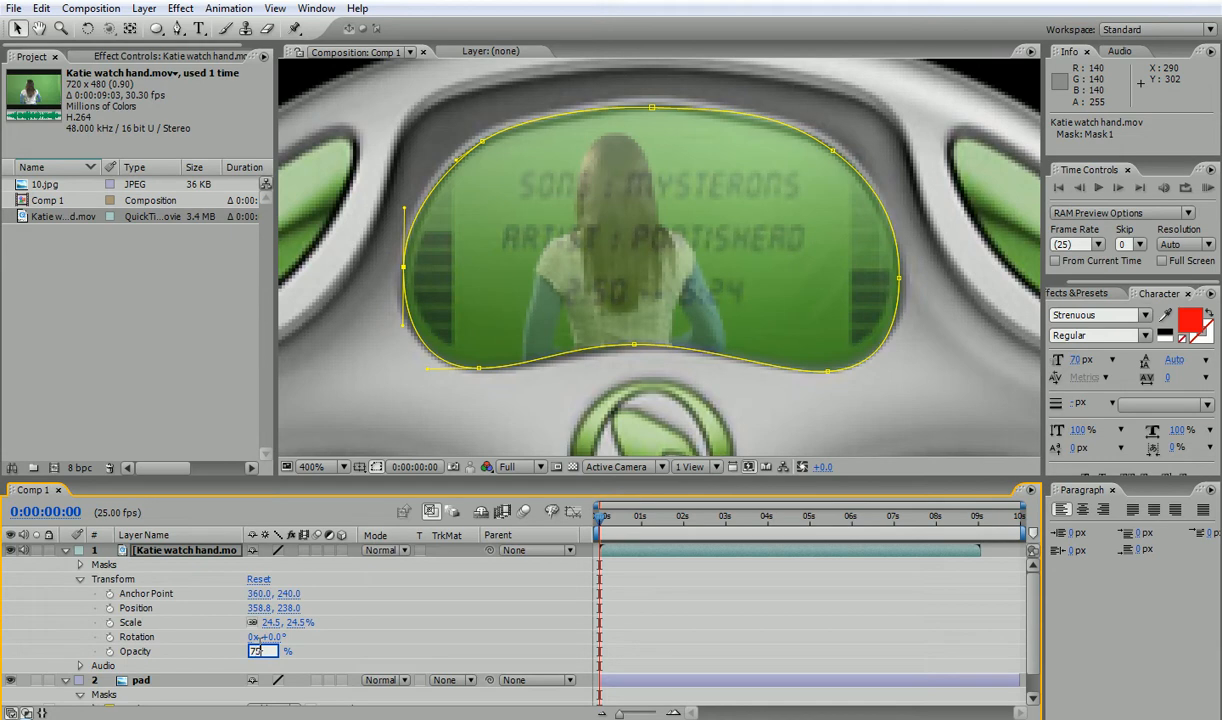
pyautogui.press('Return')
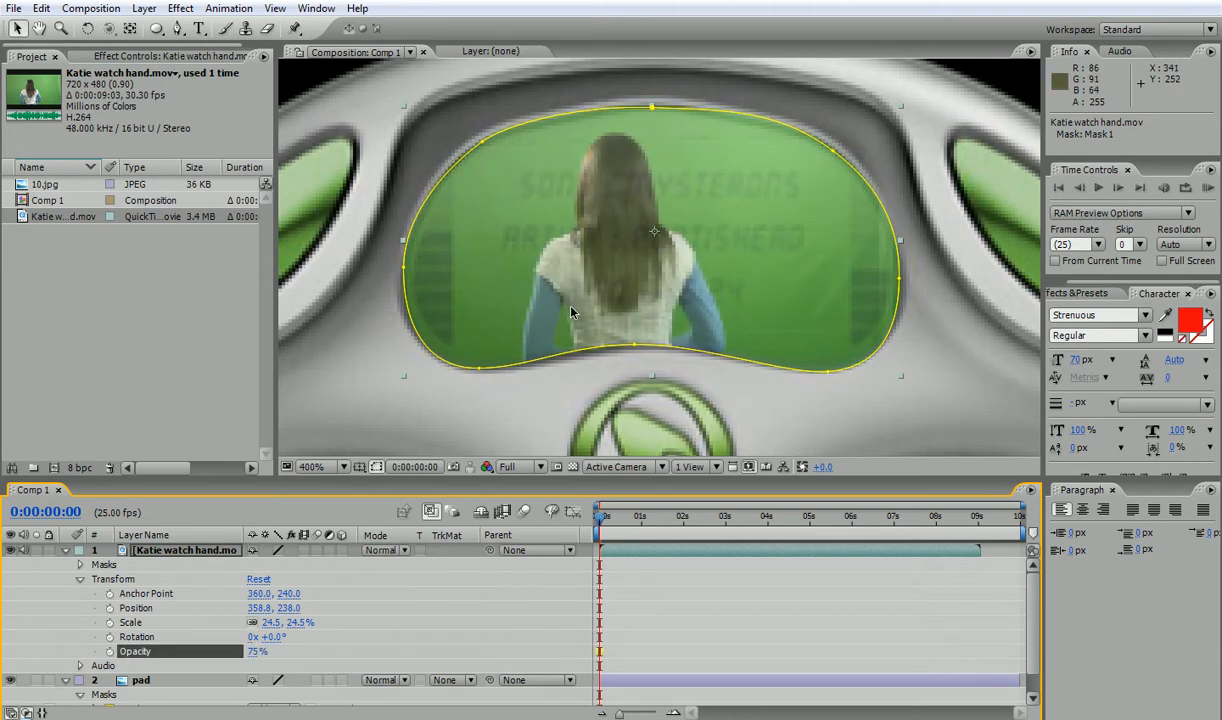
pyautogui.scroll(-2, 797, 238)
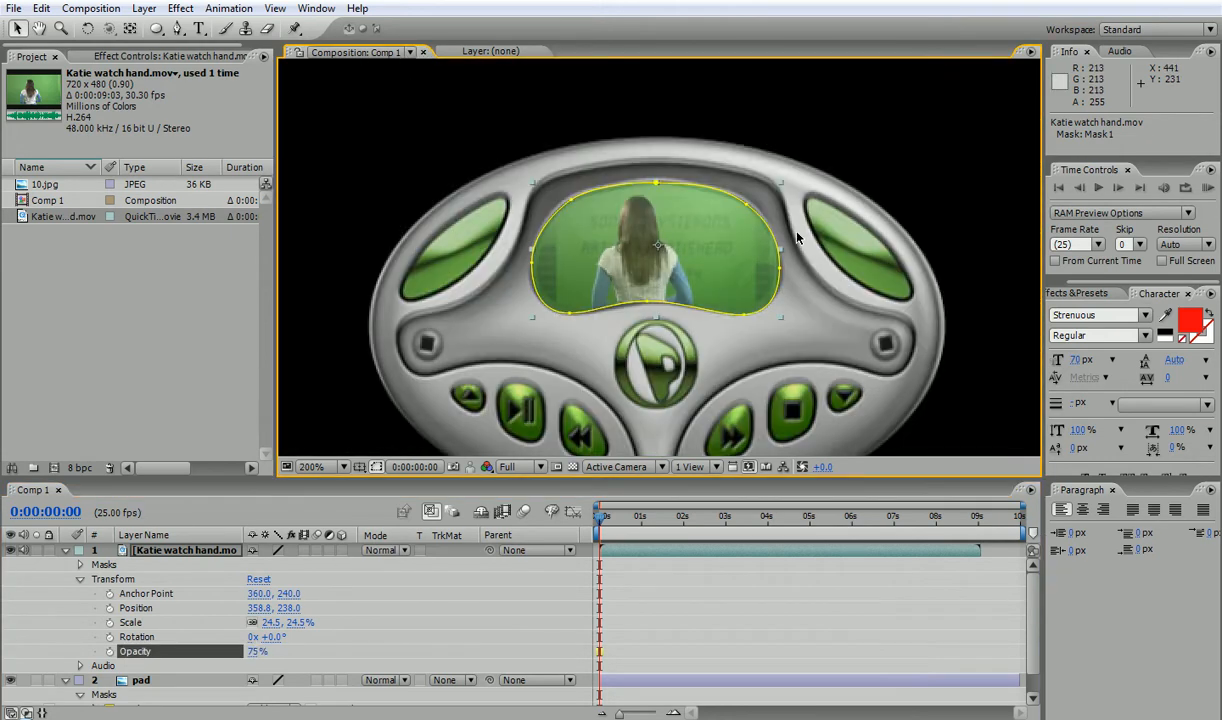
pyautogui.click(382, 550)
pyautogui.click(416, 8)
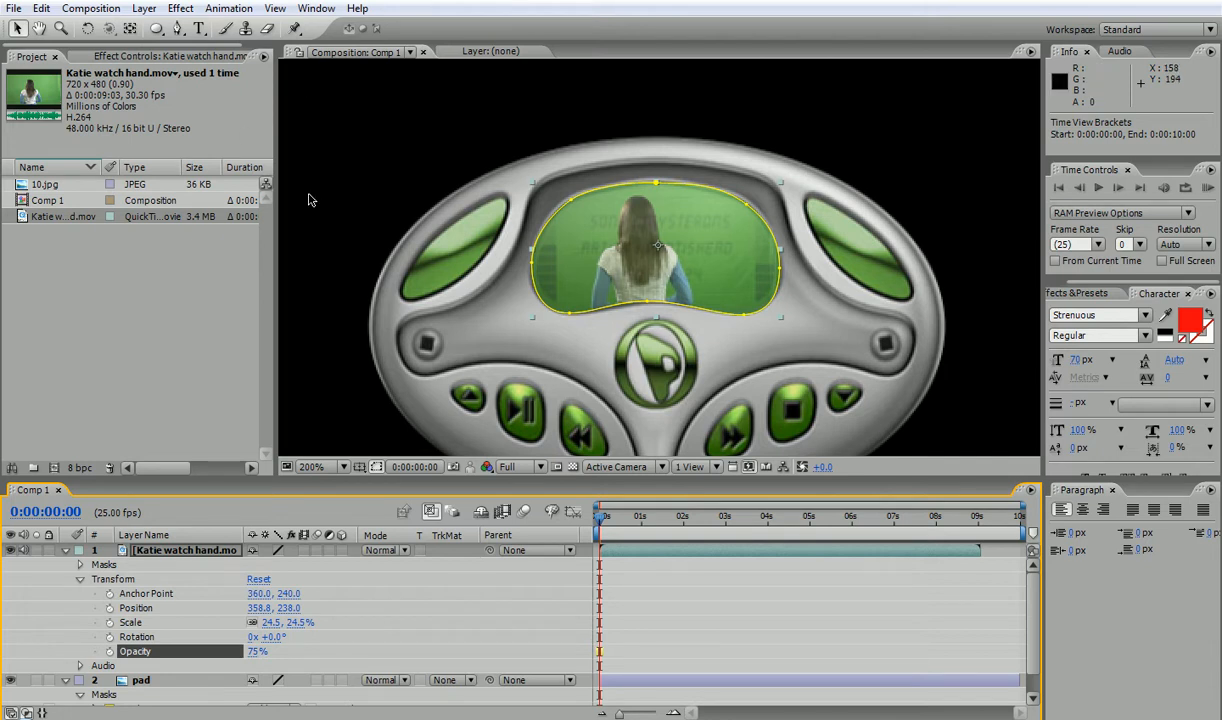
pyautogui.click(339, 125)
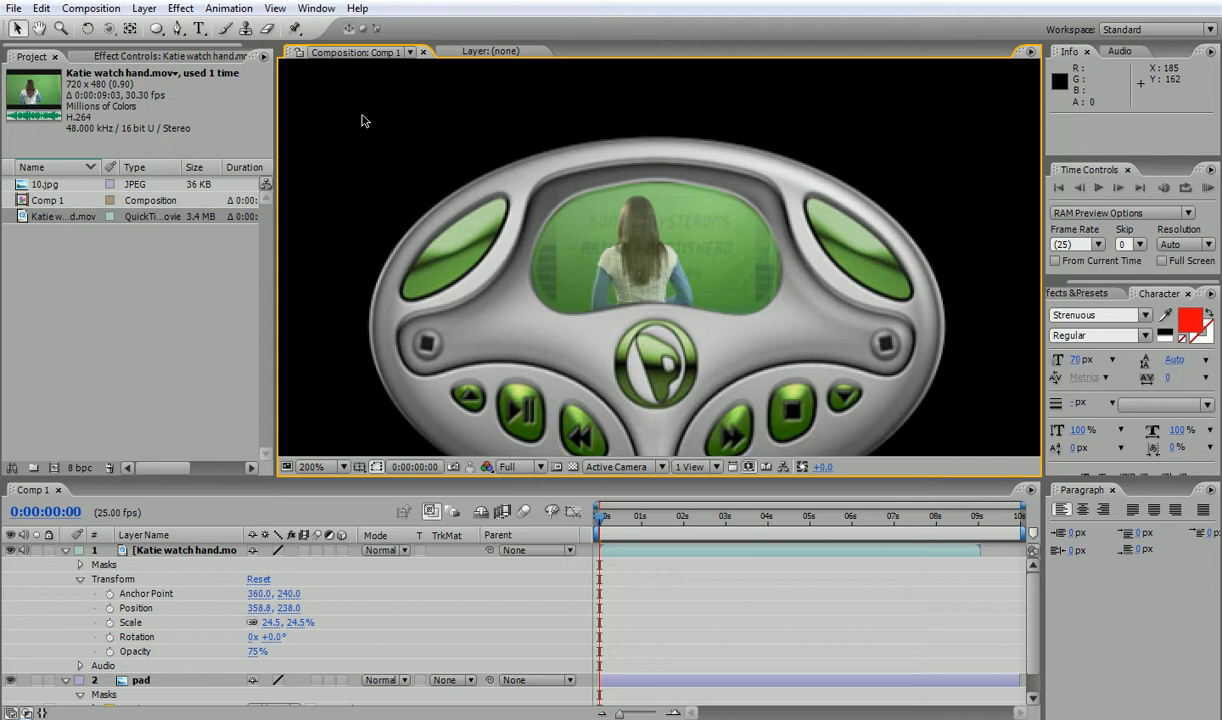
# Try successive blending modes on the video layer, including Dissolve, Darken and Multiply.
pyautogui.click(171, 556)
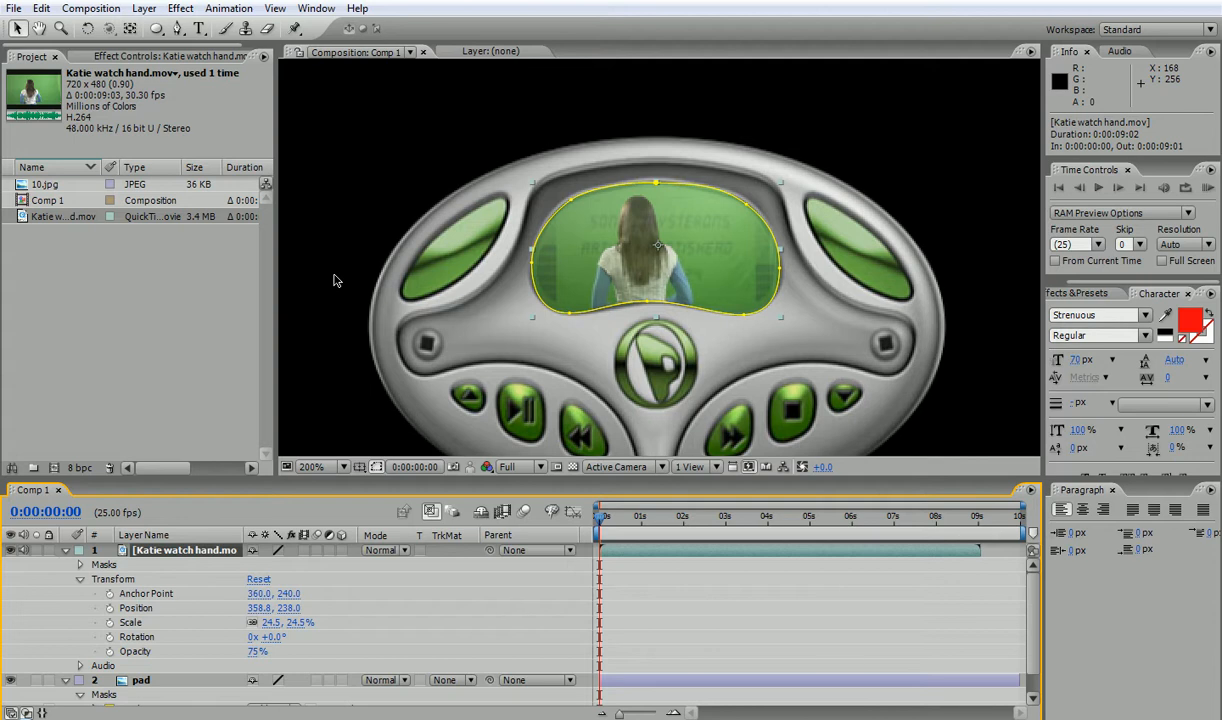
pyautogui.hotkey('shift', '=')
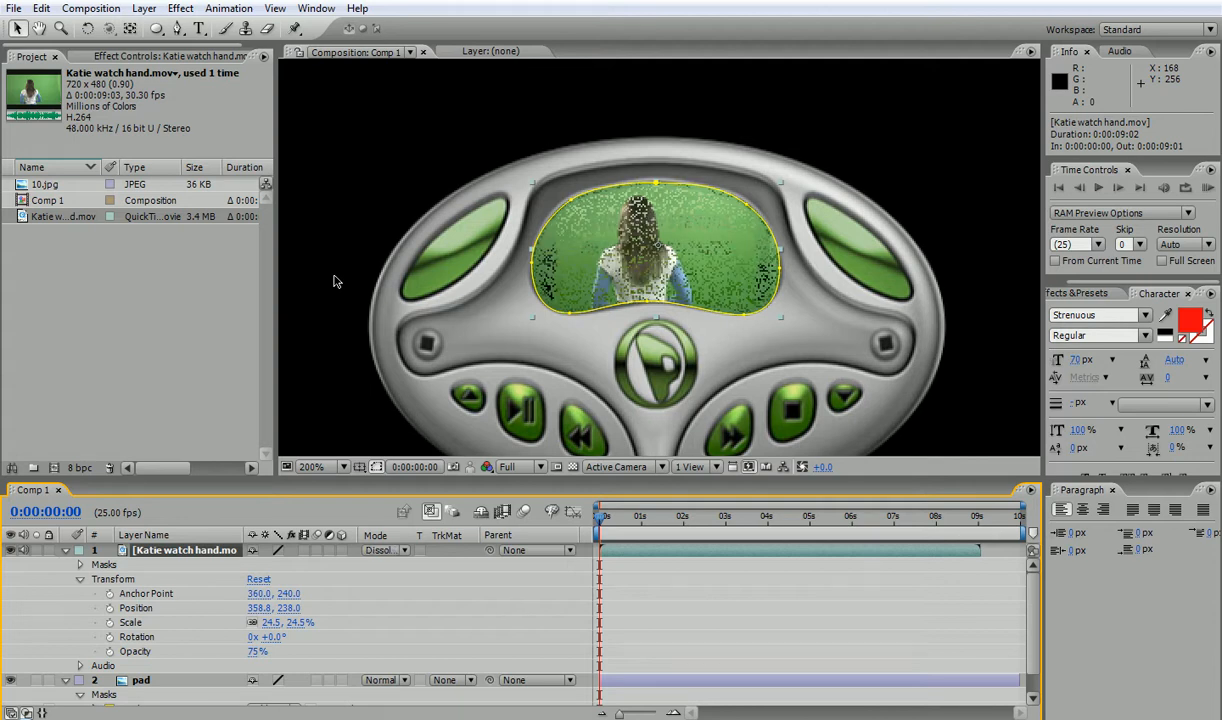
pyautogui.hotkey('shift', '=')
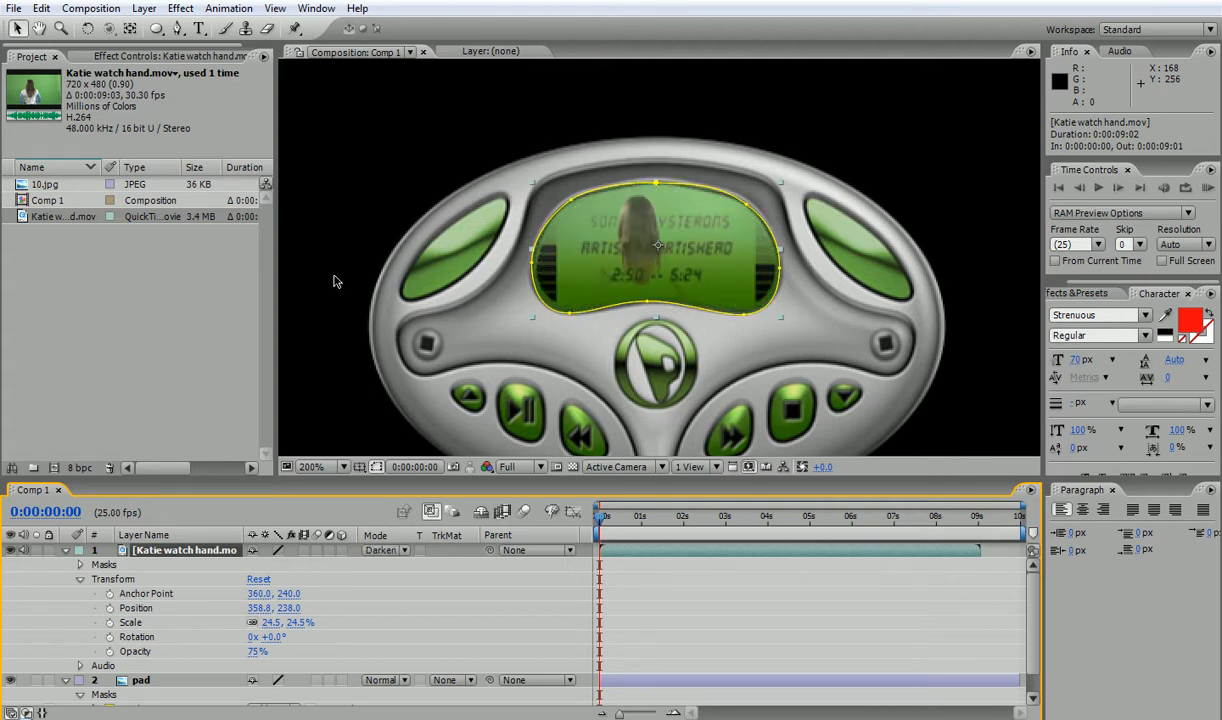
pyautogui.hotkey('shift', '=')
pyautogui.hotkey('shift', '=')
pyautogui.hotkey('shift', '=')
pyautogui.hotkey('shift', '=')
pyautogui.hotkey('shift', '=')
pyautogui.hotkey('shift', '=')
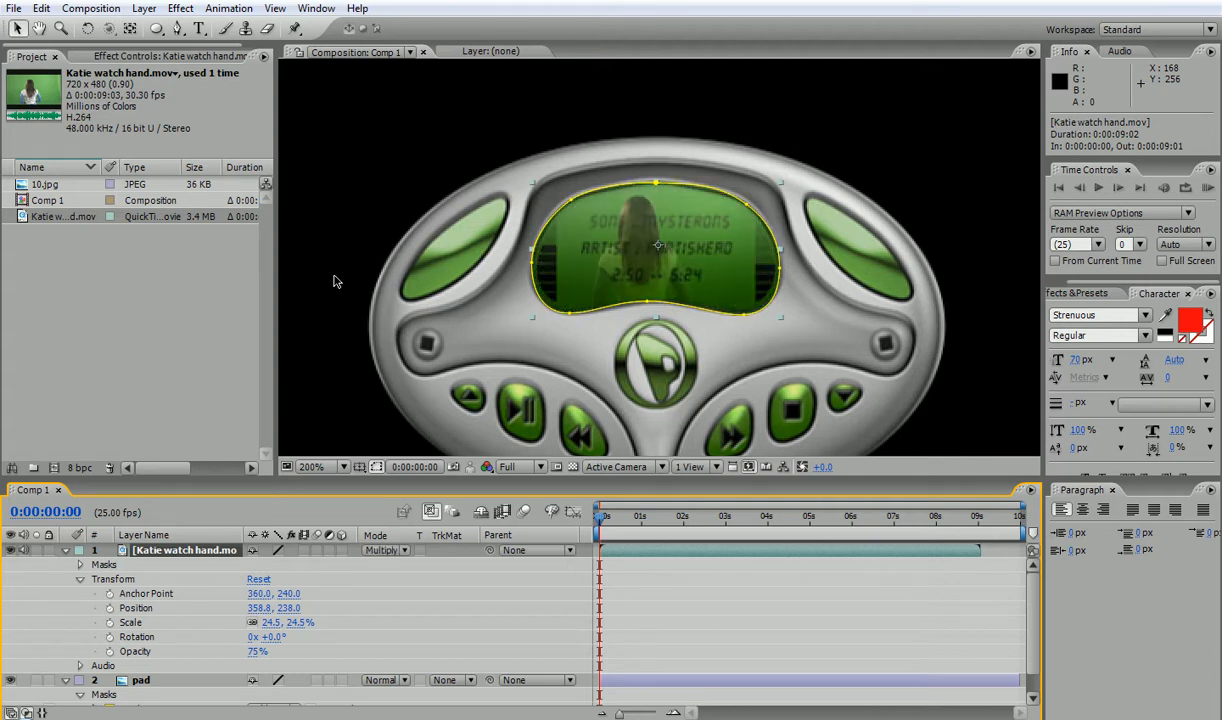
# Step back through the video layer's blending modes and settle on Color Burn.
pyautogui.hotkey('shift', '-')
pyautogui.hotkey('shift', '-')
pyautogui.hotkey('shift', '-')
pyautogui.hotkey('shift', '-')
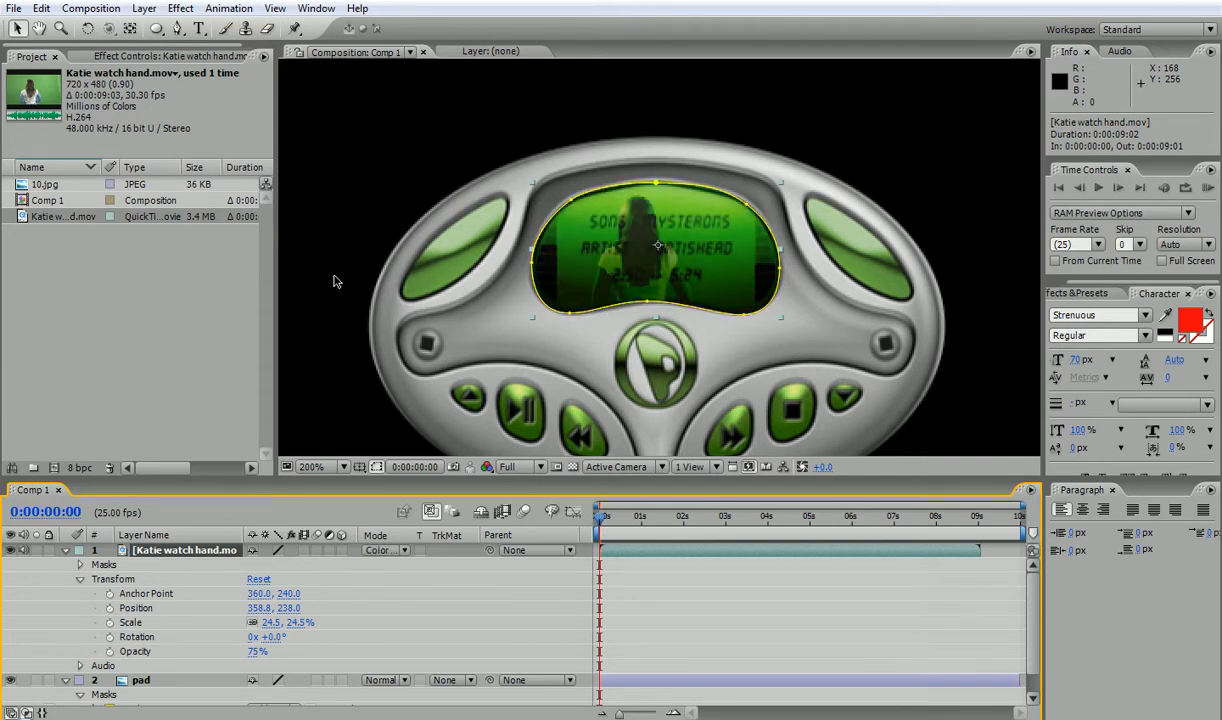
pyautogui.click(385, 550)
pyautogui.click(392, 114)
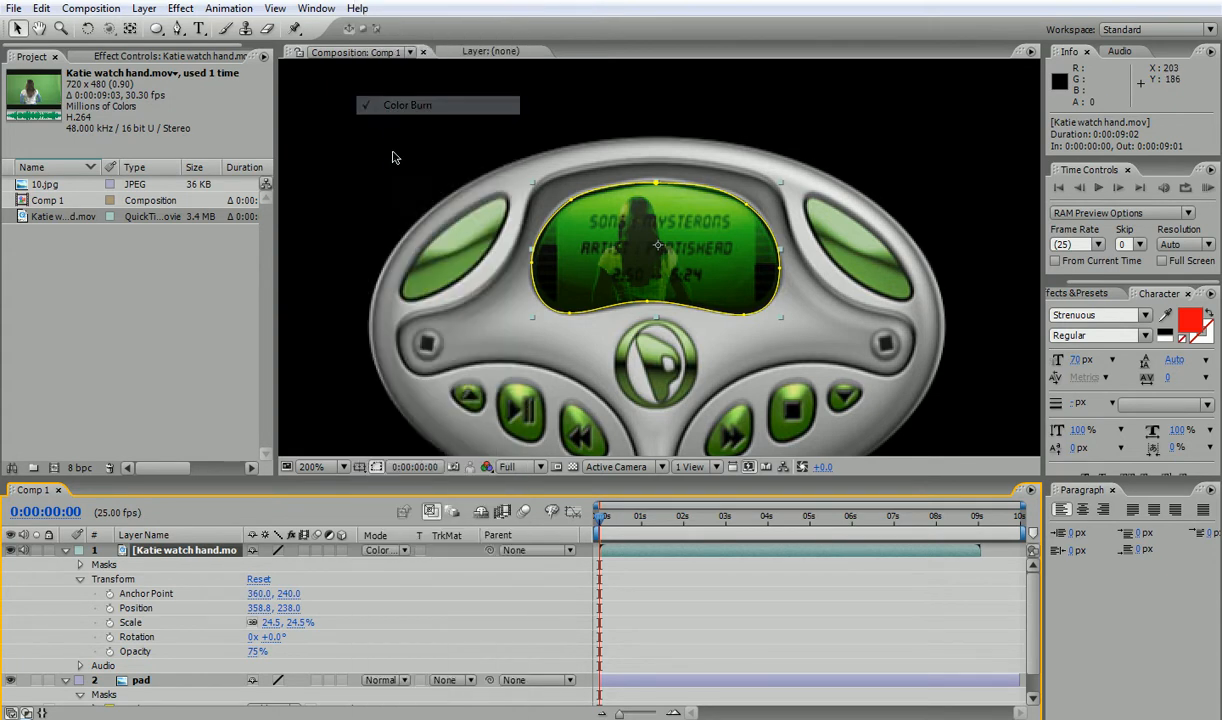
# Try further blending modes on the video layer, from the burn modes through the dodge modes and back to Screen.
pyautogui.hotkey('shift', '=')
pyautogui.hotkey('shift', '=')
pyautogui.hotkey('shift', '=')
pyautogui.hotkey('shift', '=')
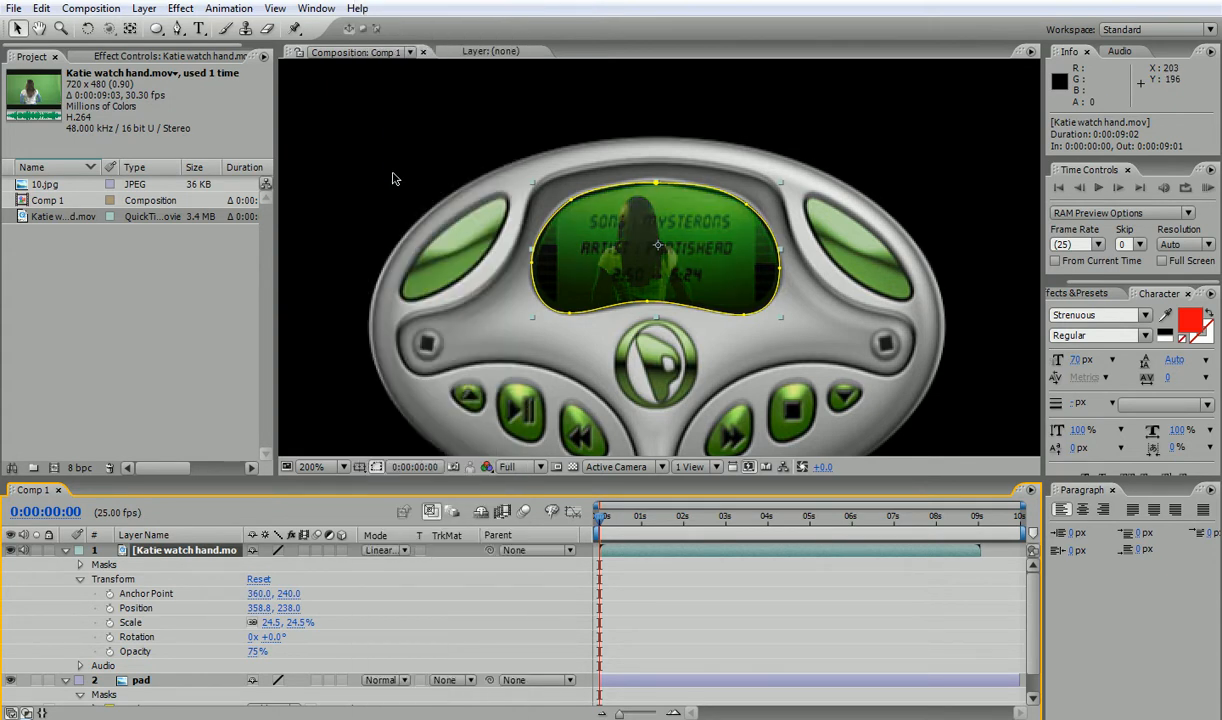
pyautogui.hotkey('shift', '=')
pyautogui.hotkey('shift', '=')
pyautogui.hotkey('shift', '=')
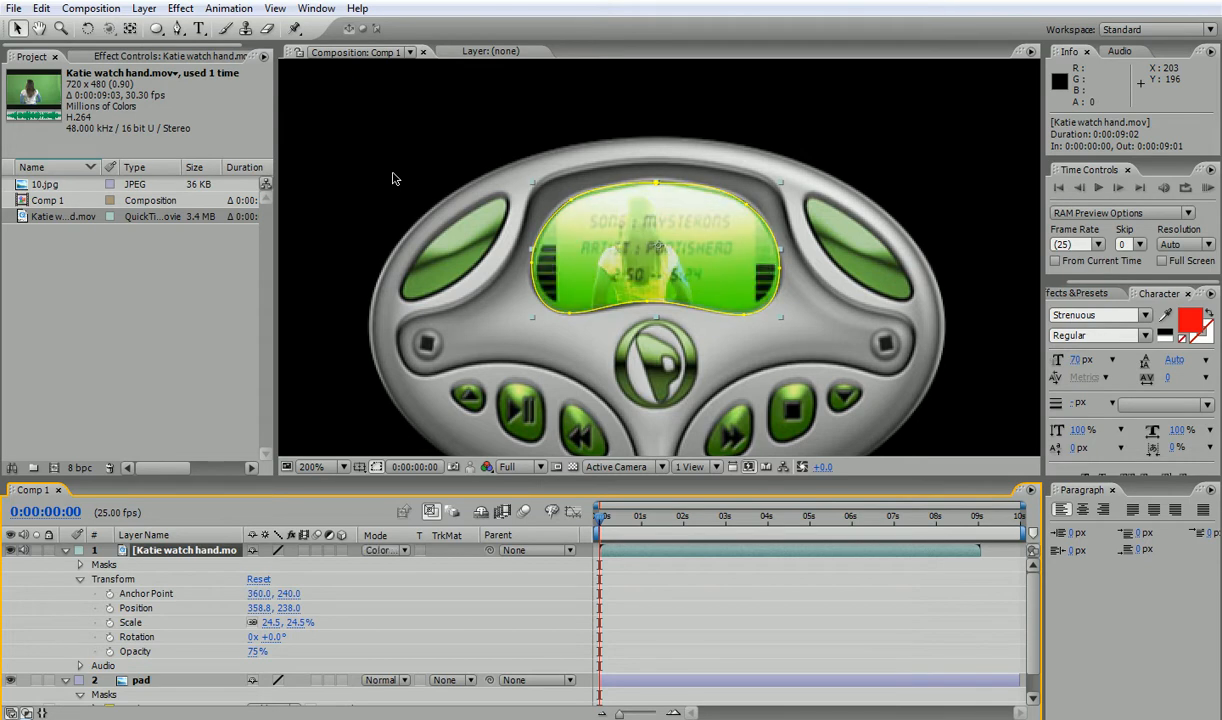
pyautogui.hotkey('shift', '-')
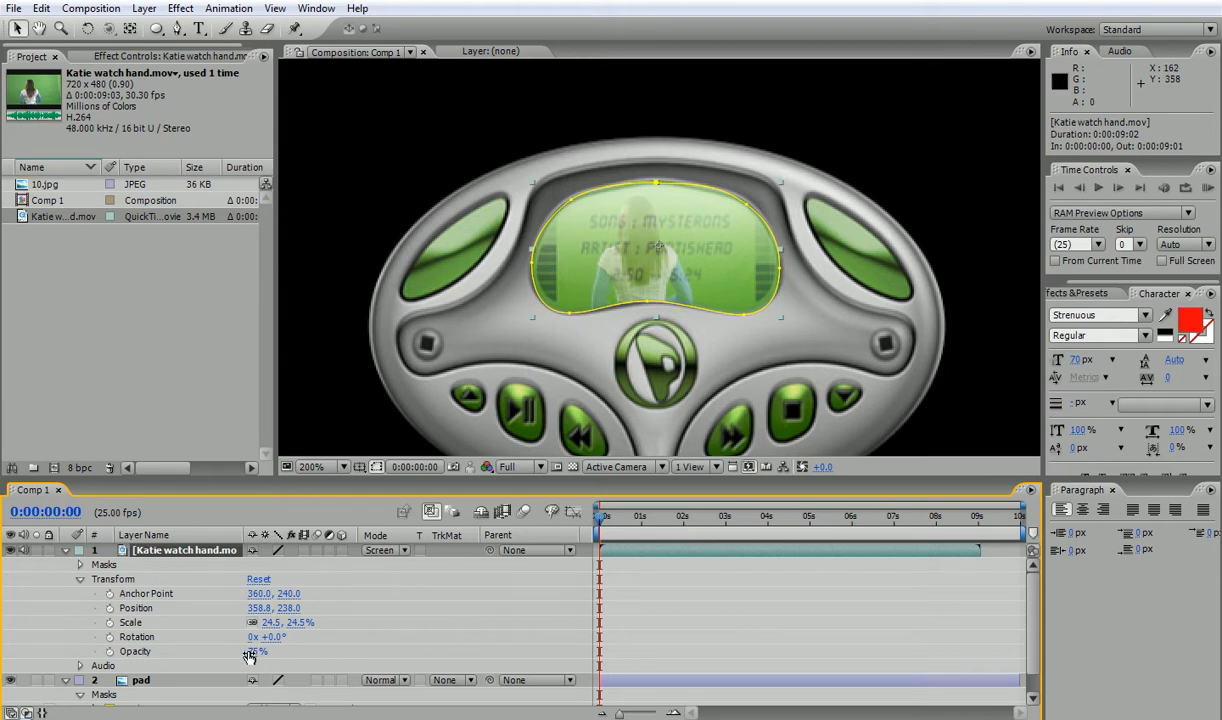
# Raise the video layer's opacity to 100% and advance its blending mode to Hard Light.
pyautogui.moveTo(257, 651); pyautogui.dragTo(330, 652)
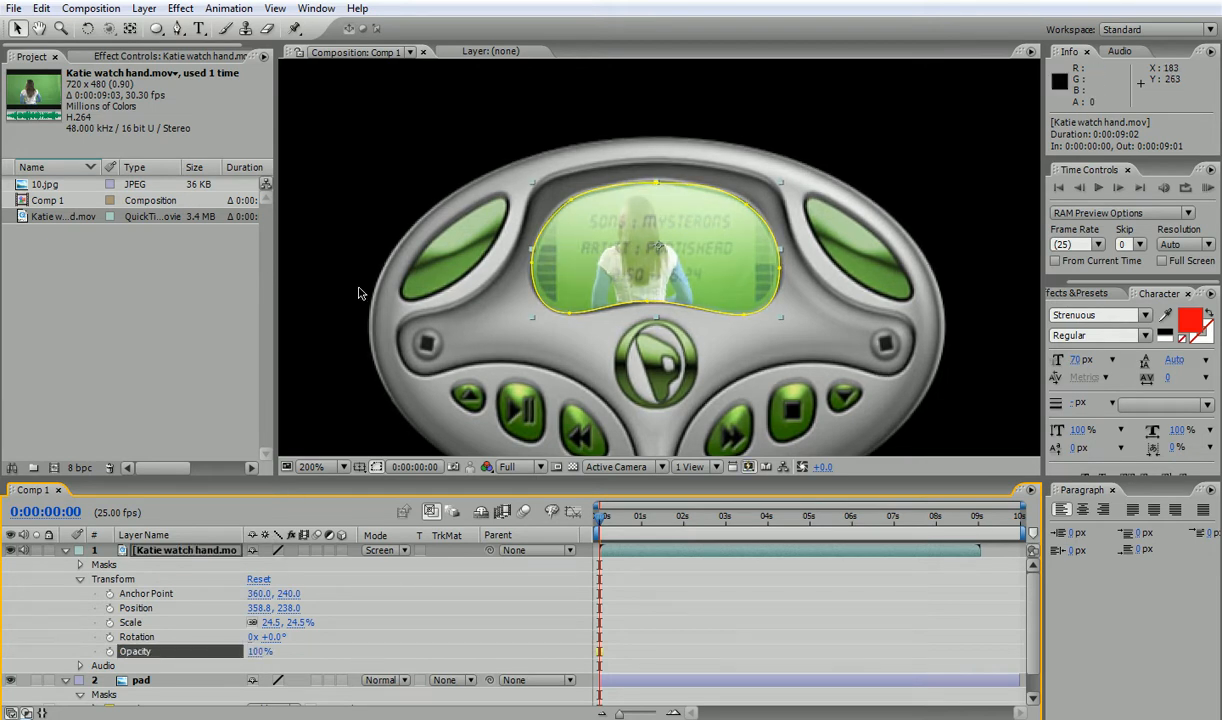
pyautogui.hotkey('shift', '=')
pyautogui.hotkey('shift', '=')
pyautogui.hotkey('shift', '=')
pyautogui.hotkey('shift', '=')
pyautogui.hotkey('shift', '=')
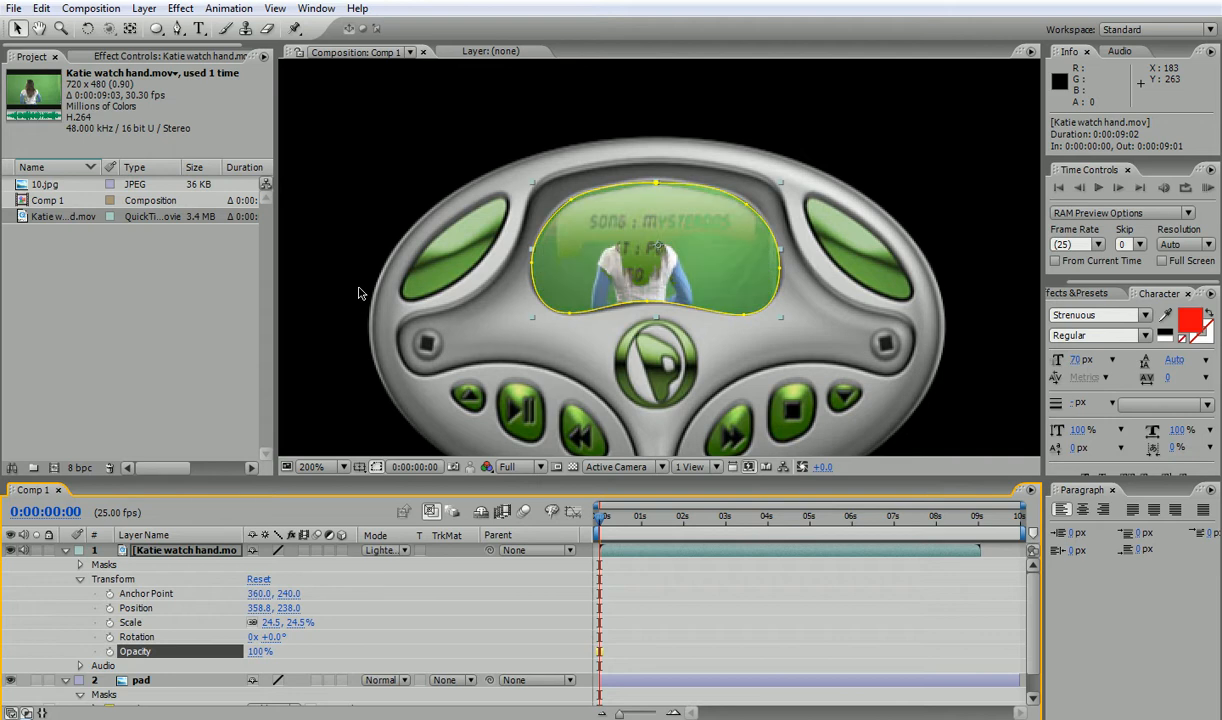
pyautogui.hotkey('shift', '=')
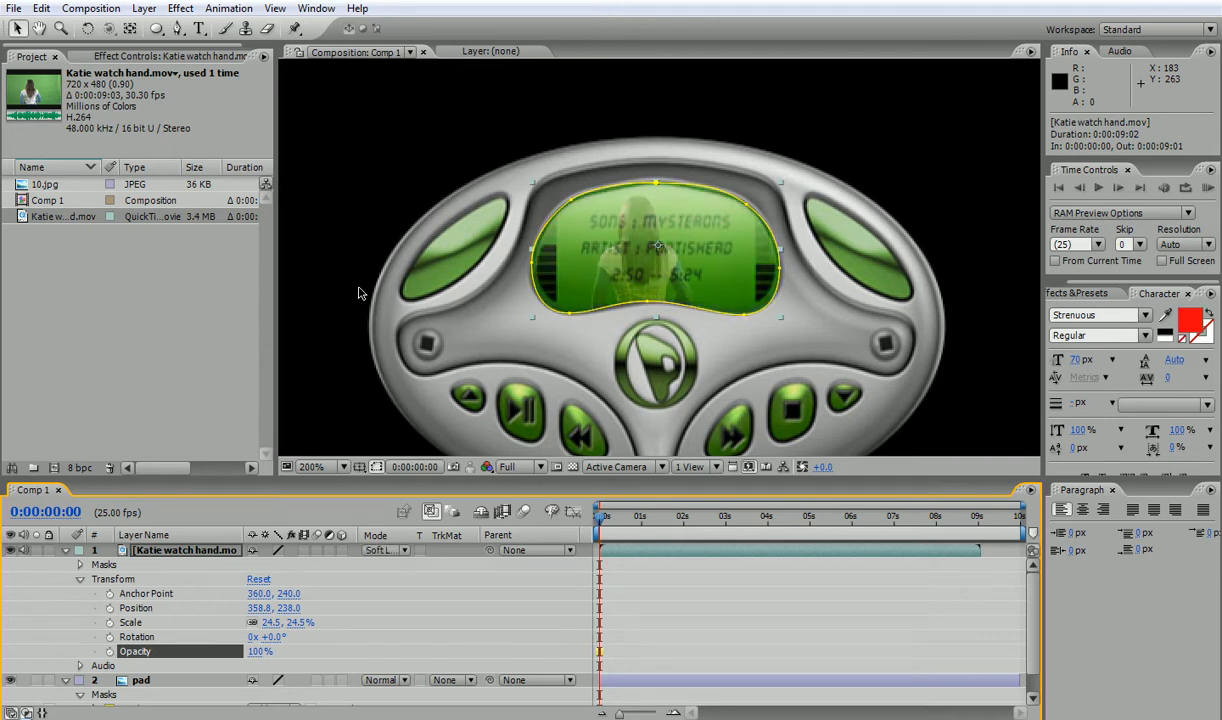
pyautogui.hotkey('shift', '=')
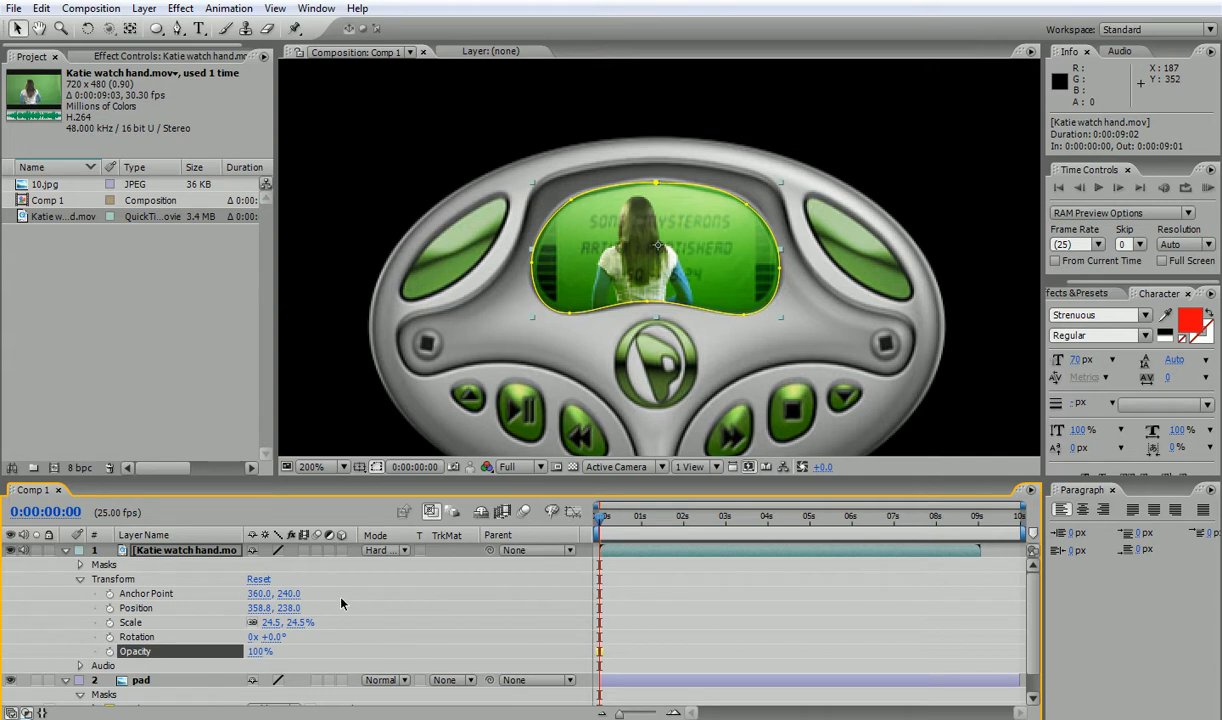
# Lower the video layer's opacity to 53% and run a RAM preview of the whole composition.
pyautogui.moveTo(259, 657); pyautogui.dragTo(217, 653)
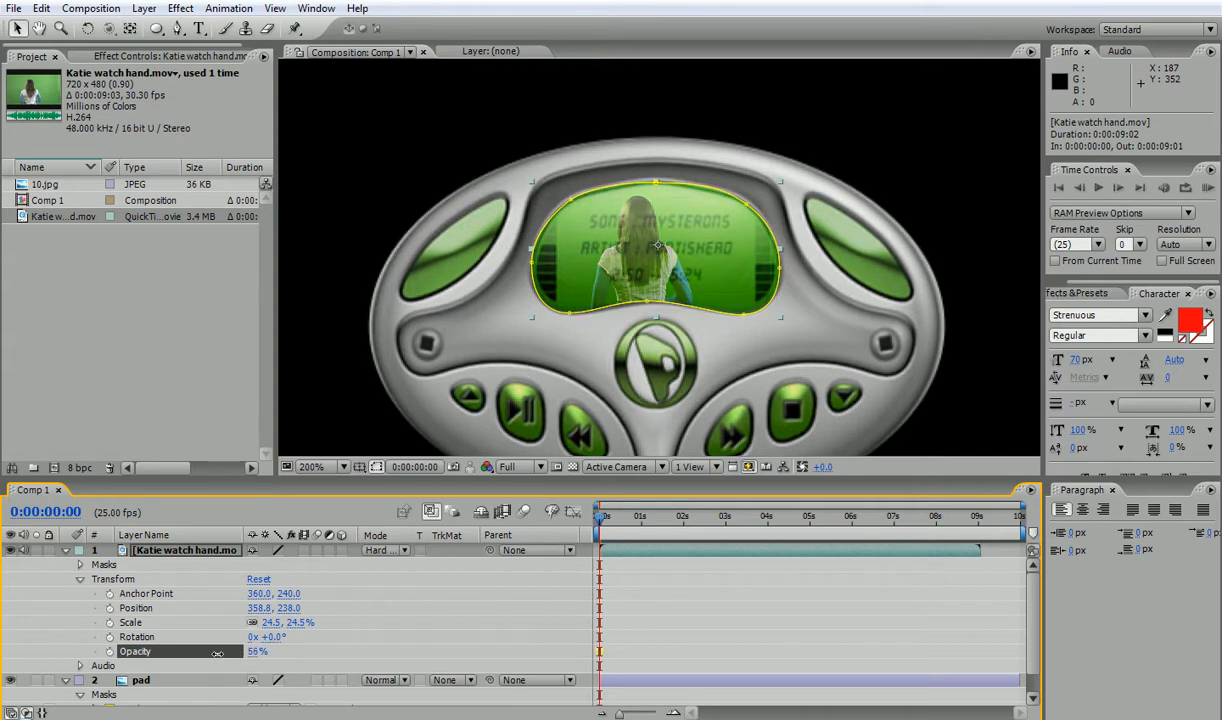
pyautogui.click(326, 195)
pyautogui.scroll(-1, 384, 199)
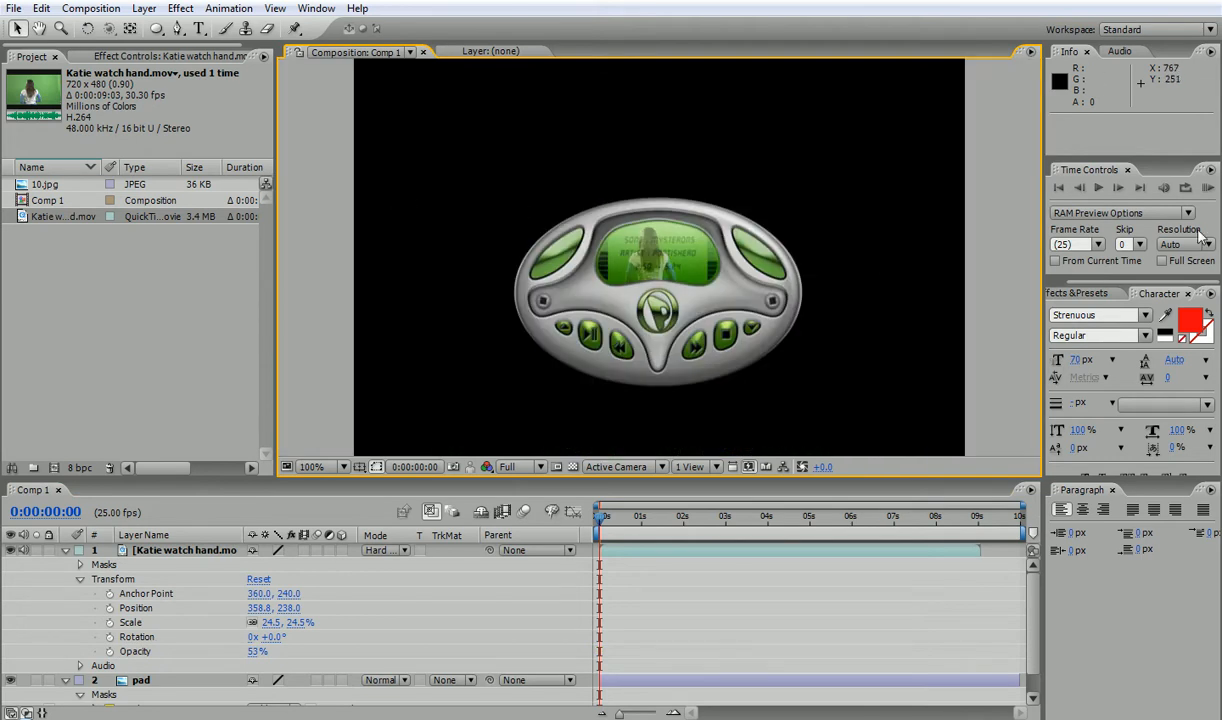
pyautogui.click(1209, 189)
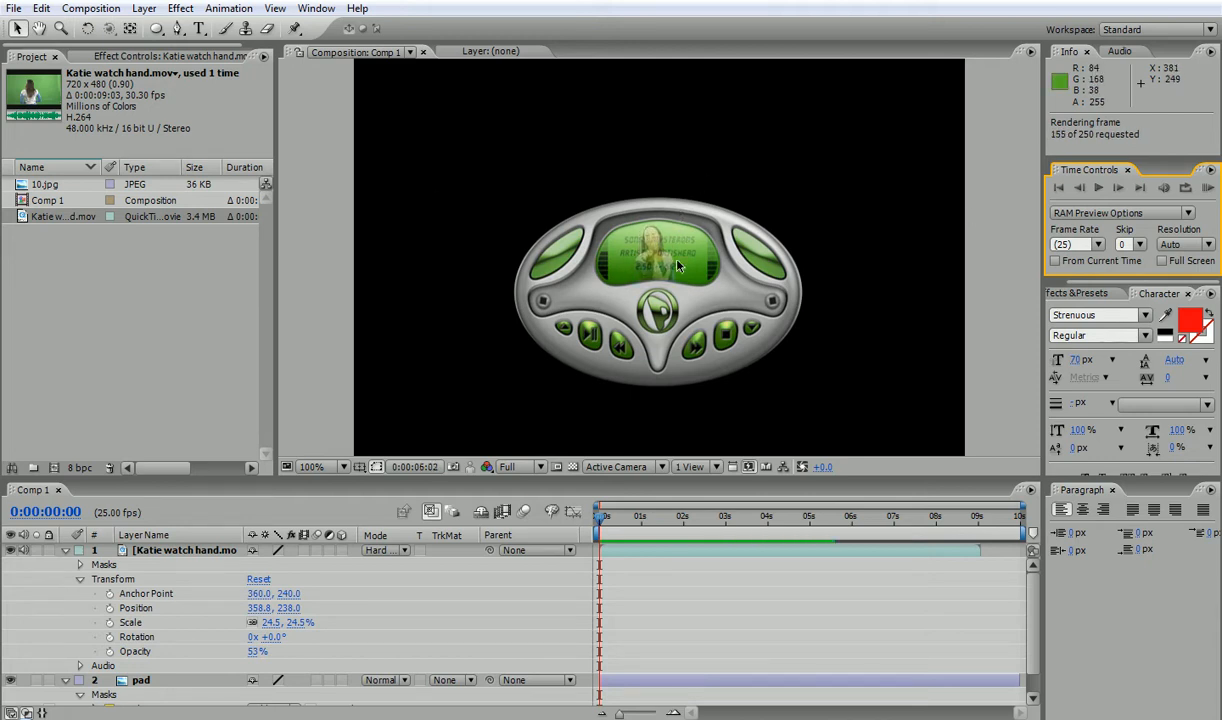
# Pre-compose the video and pad layers into a new composition named "pad", moving all attributes into it.
pyautogui.click(65, 550)
pyautogui.click(65, 565)
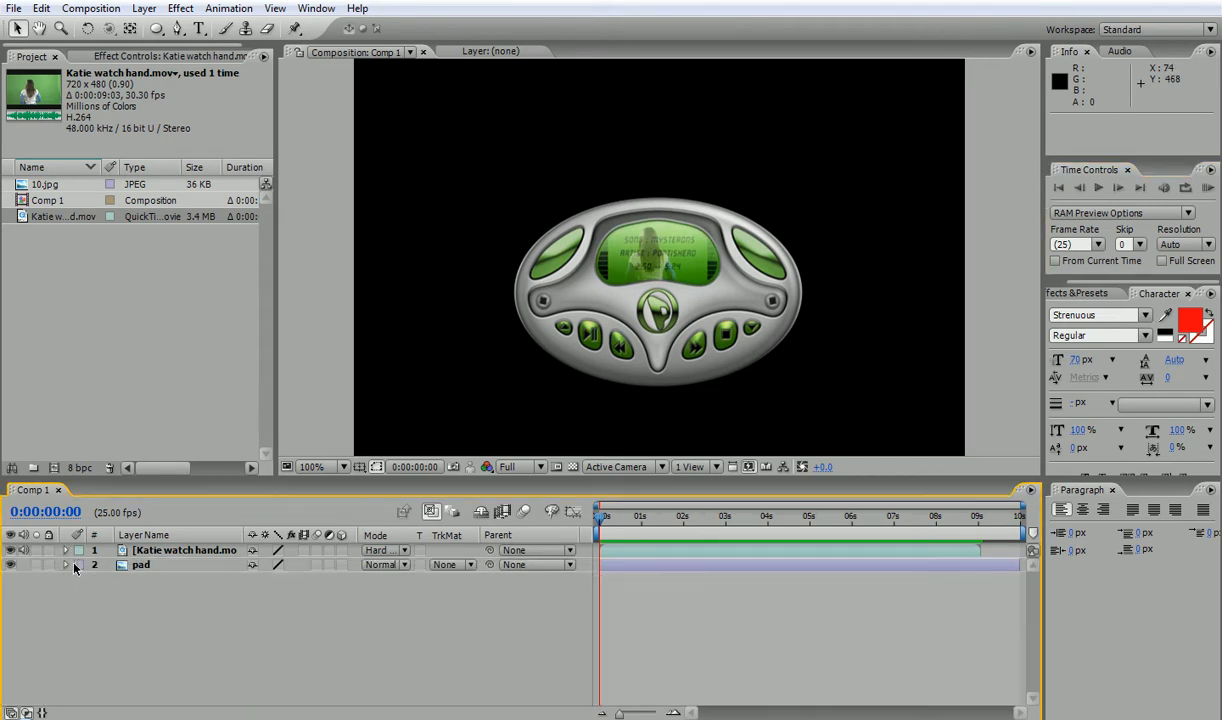
pyautogui.click(166, 550)
pyautogui.keyDown('shift'); pyautogui.click(148, 566); pyautogui.keyUp('shift')
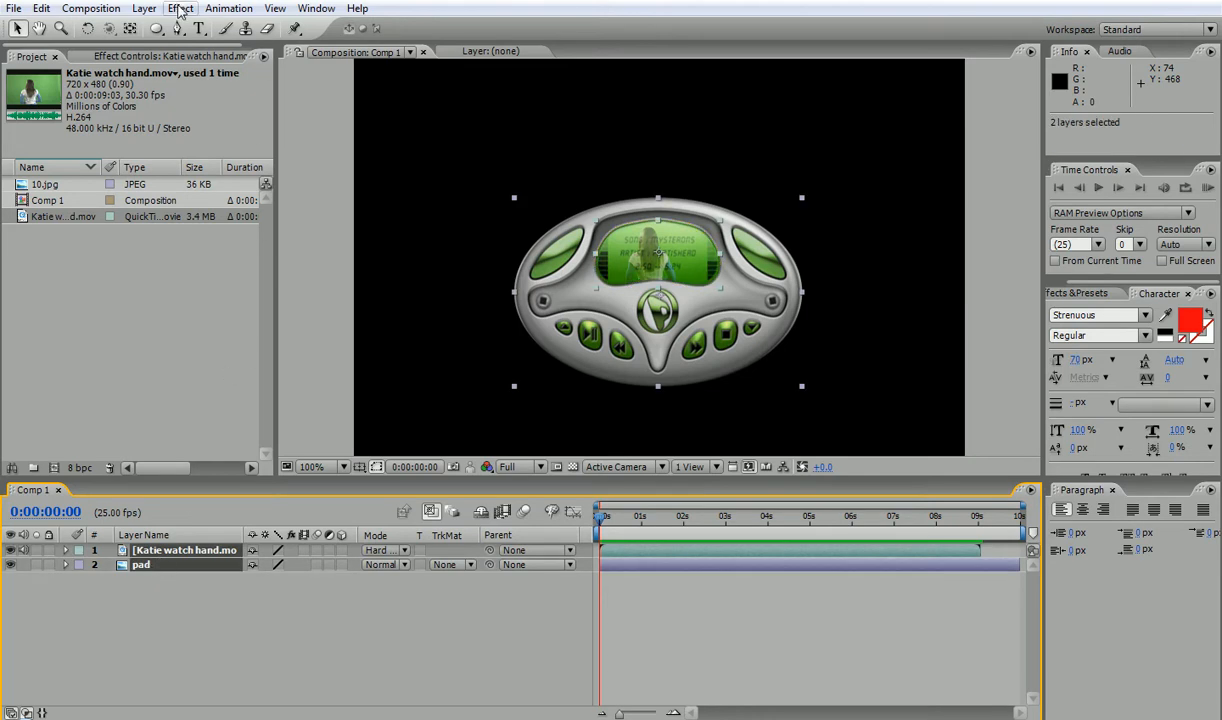
pyautogui.click(145, 9)
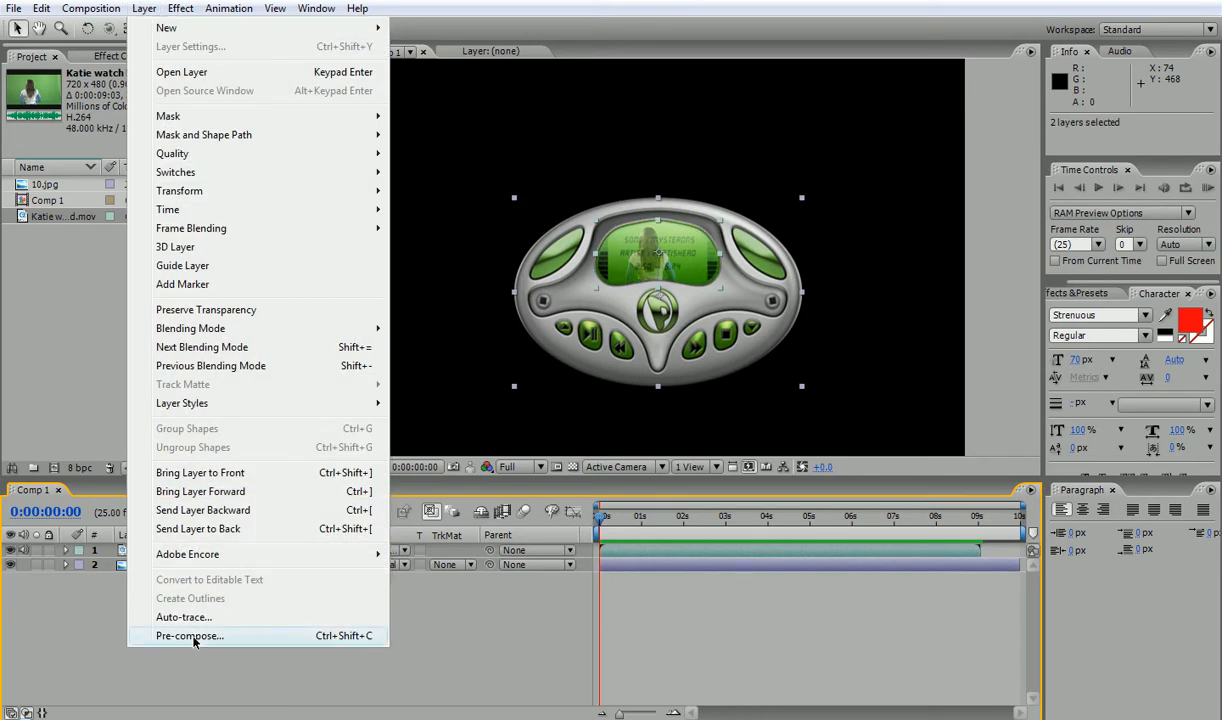
pyautogui.click(188, 613)
pyautogui.moveTo(760, 103); pyautogui.dragTo(295, 115)
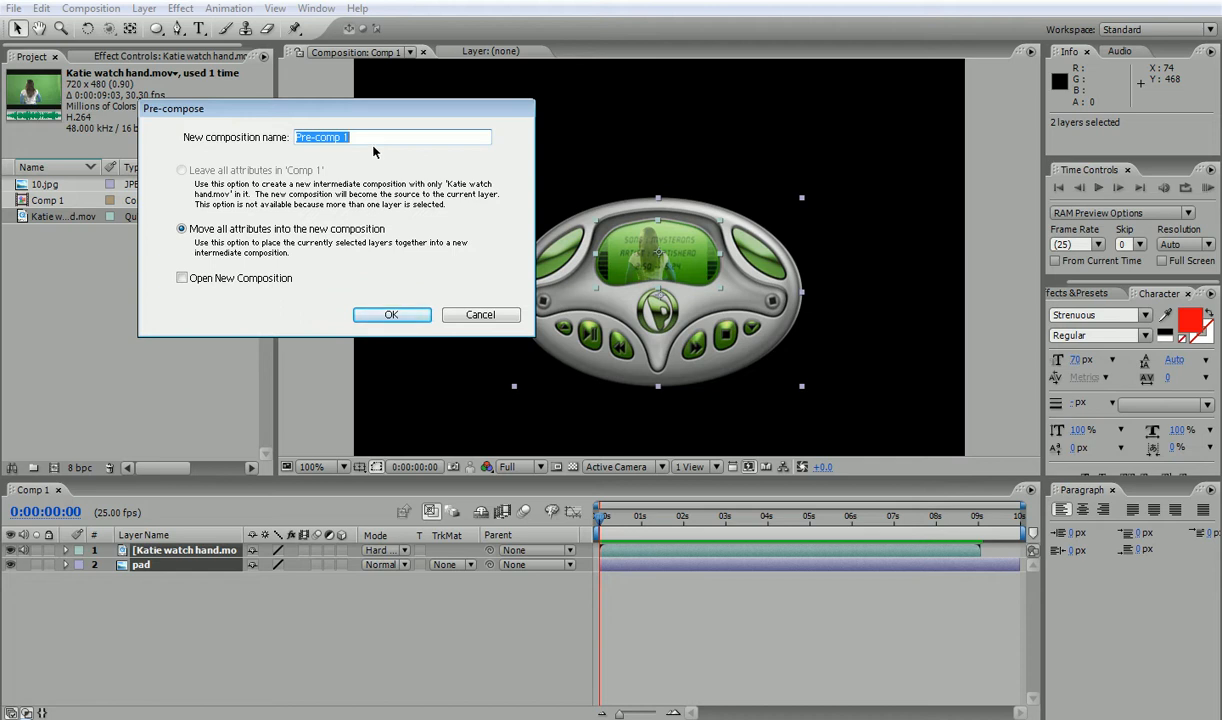
pyautogui.write('pad')
pyautogui.click(388, 316)
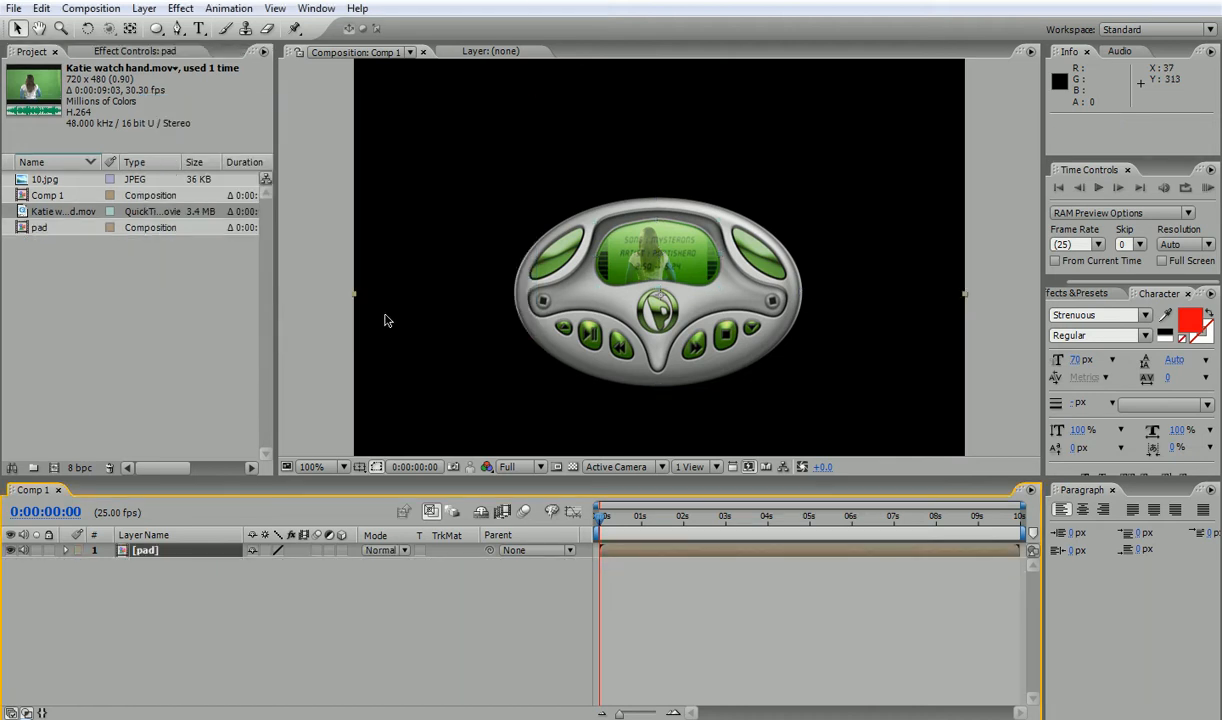
# Move the nested pad layer up to about 351, 184 and make it a 3D layer.
pyautogui.click(150, 556)
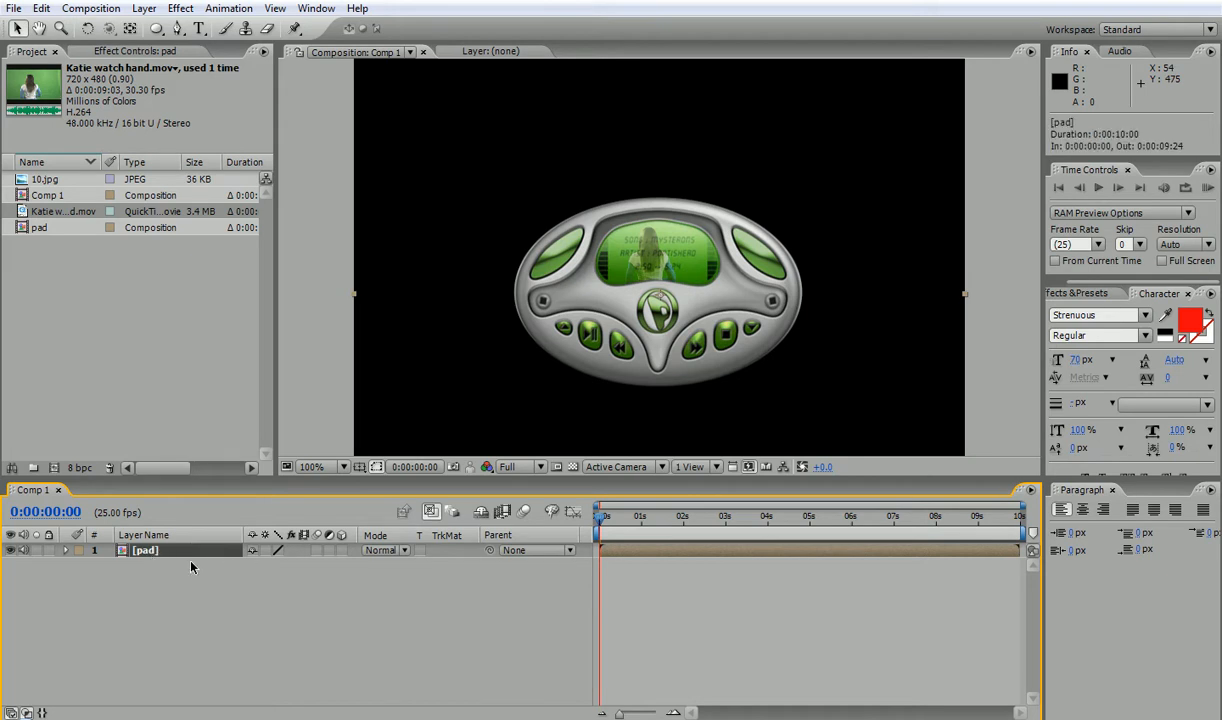
pyautogui.moveTo(545, 270); pyautogui.dragTo(537, 182)
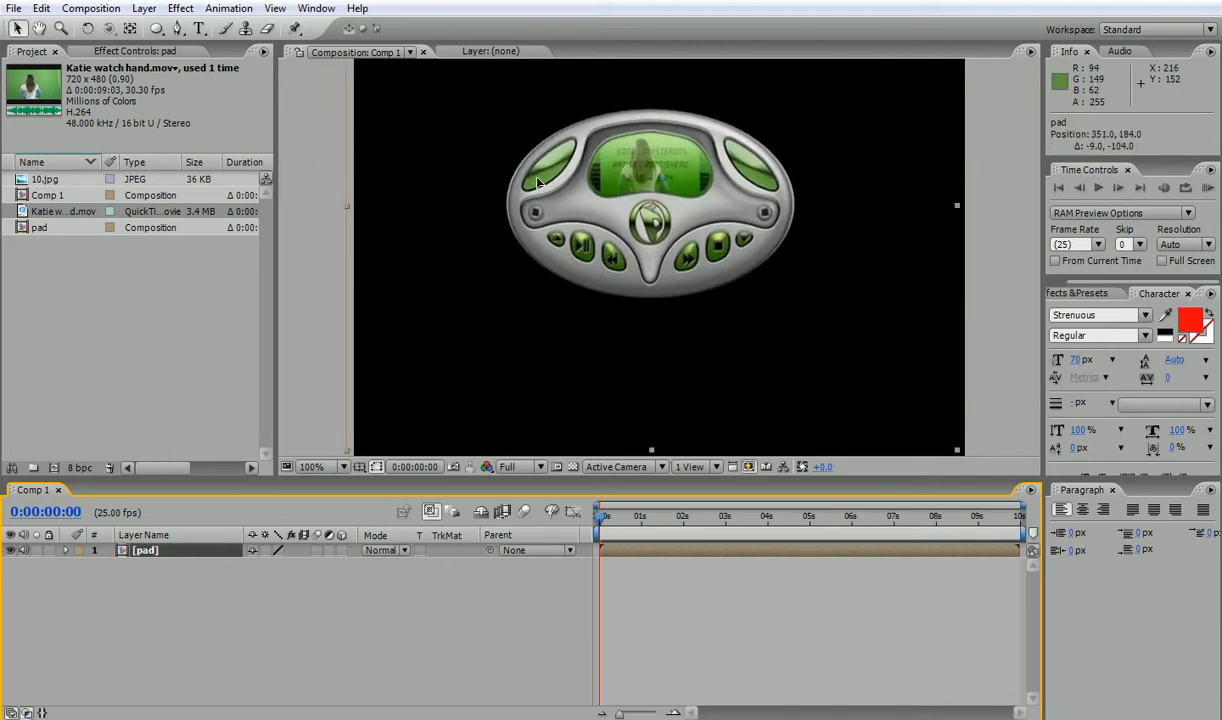
pyautogui.click(340, 550)
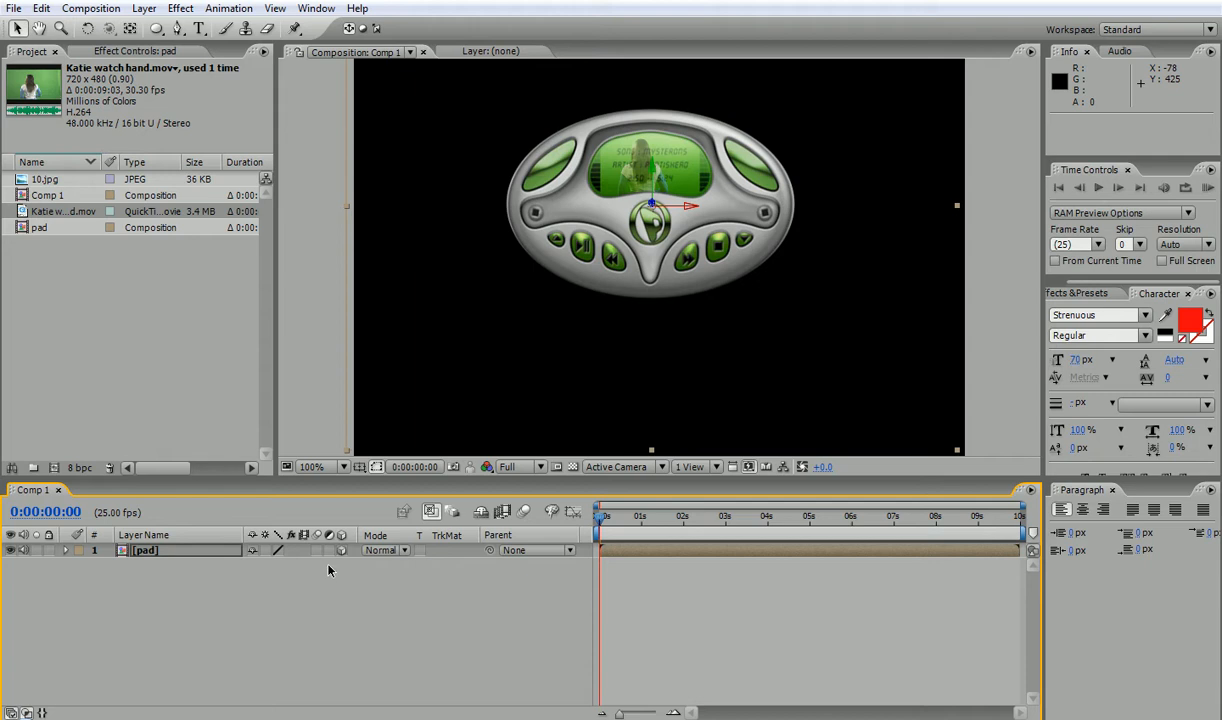
# Try changing the nested pad layer's scale in its transform properties, and undo the change.
pyautogui.click(65, 551)
pyautogui.click(81, 565)
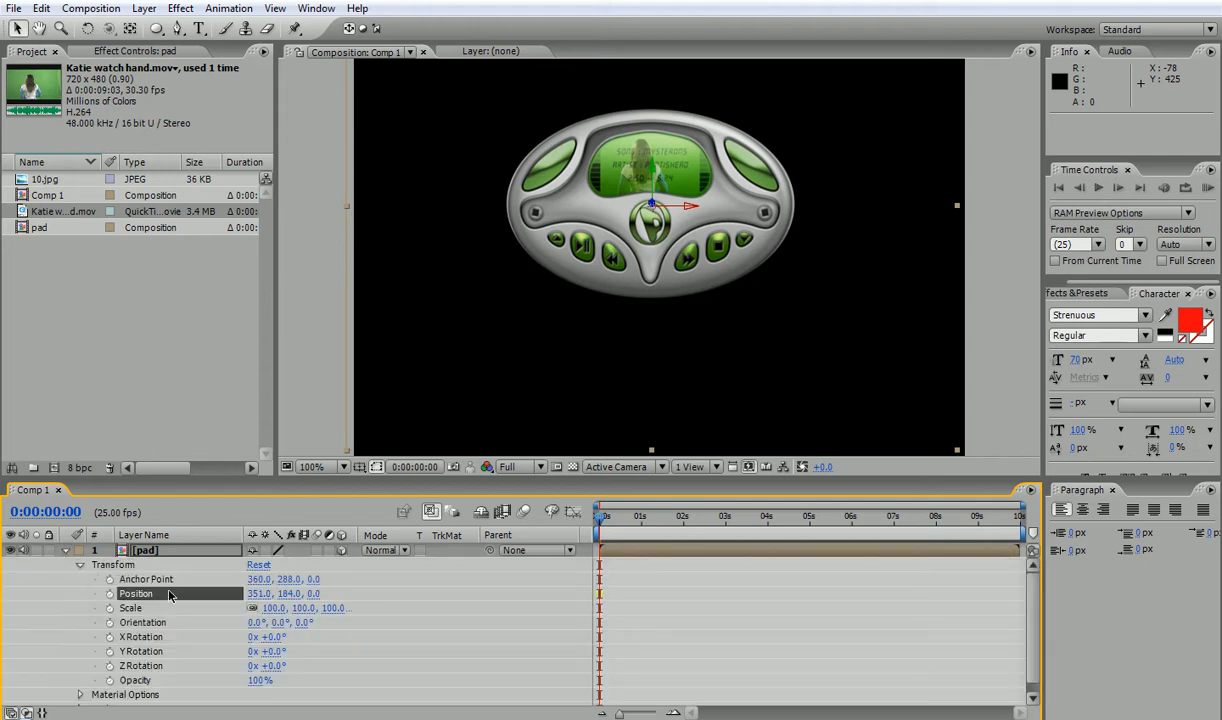
pyautogui.moveTo(275, 608); pyautogui.dragTo(249, 621)
pyautogui.hotkey('ctrl', 'z')
pyautogui.hotkey('ctrl', 'z')
pyautogui.click(65, 550)
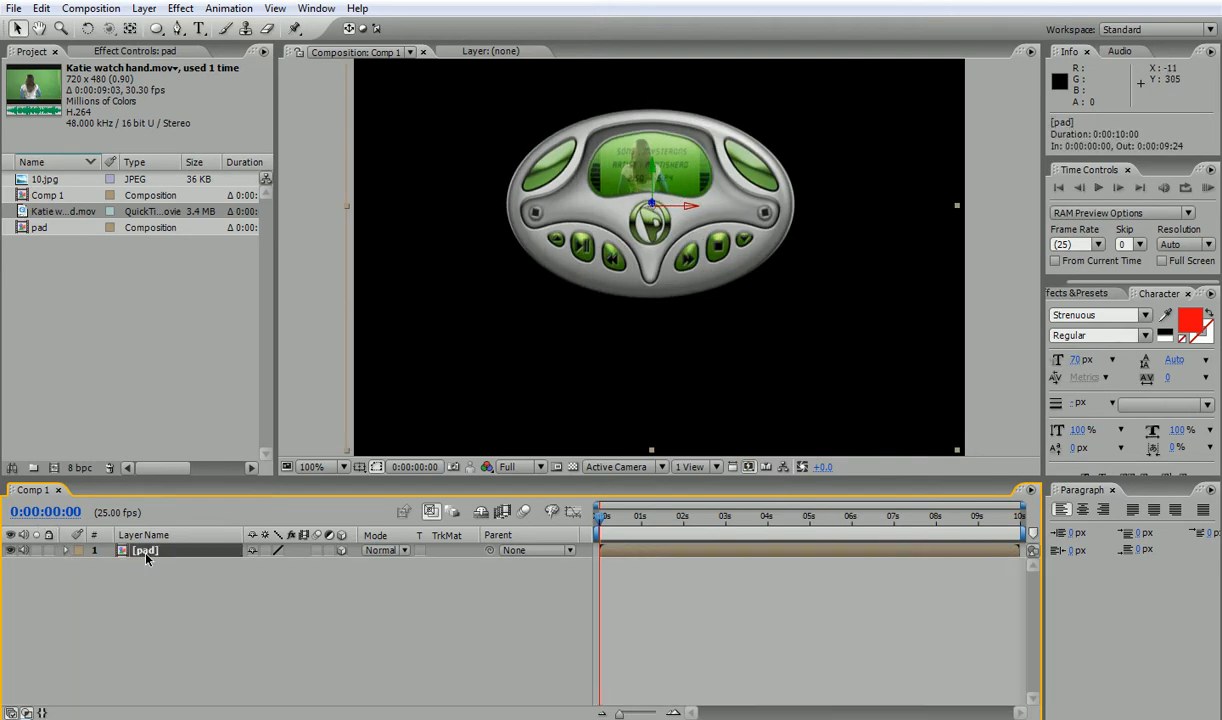
# Duplicate the nested pad layer and rename the upper copy "pad reflection".
pyautogui.hotkey('ctrl', 'd')
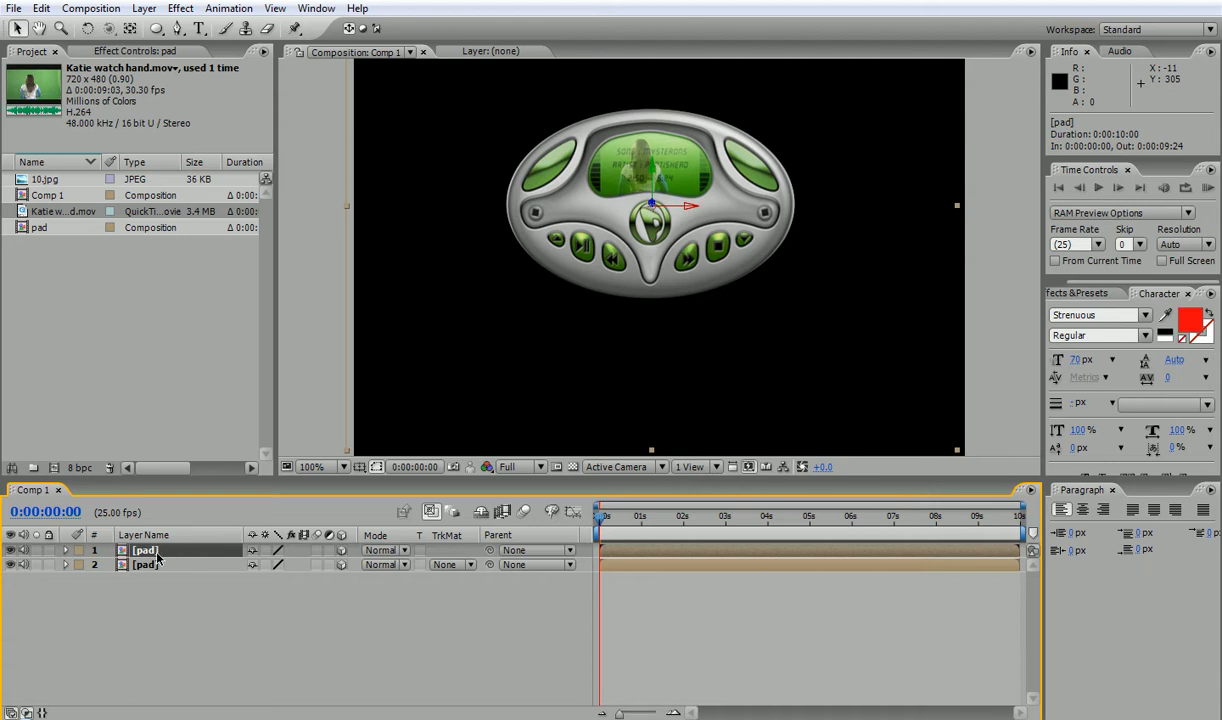
pyautogui.press('Return')
pyautogui.click(157, 551)
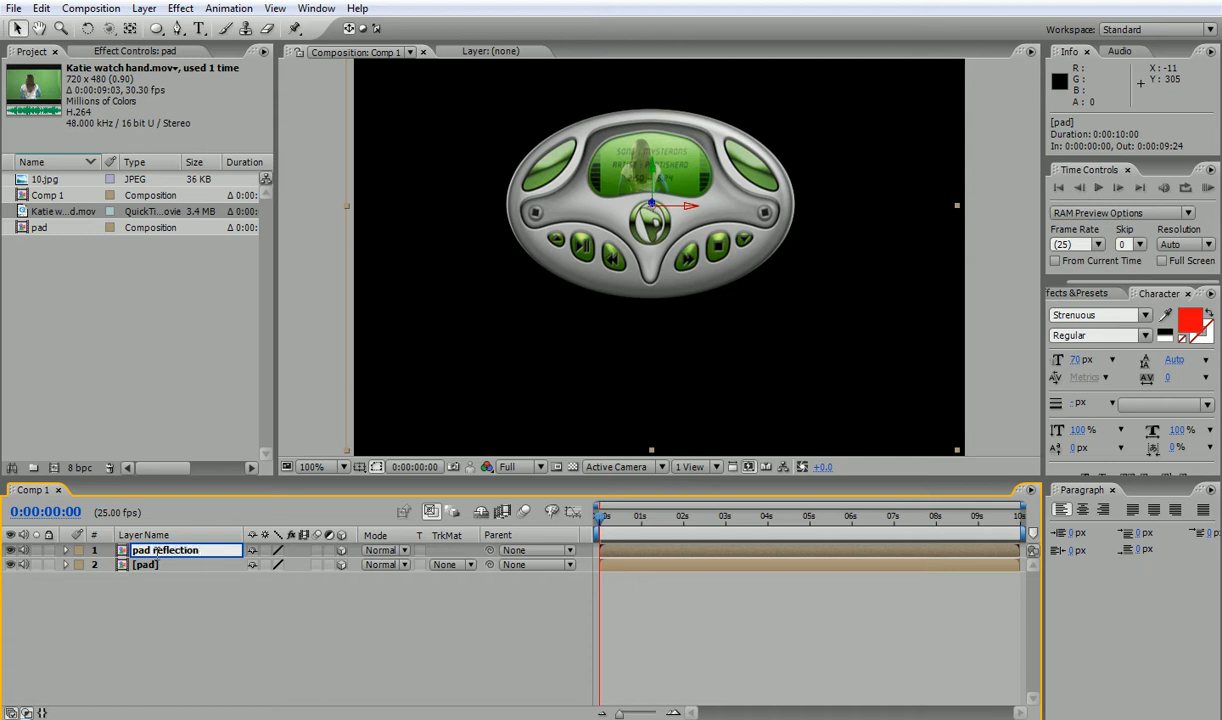
pyautogui.press('Return')
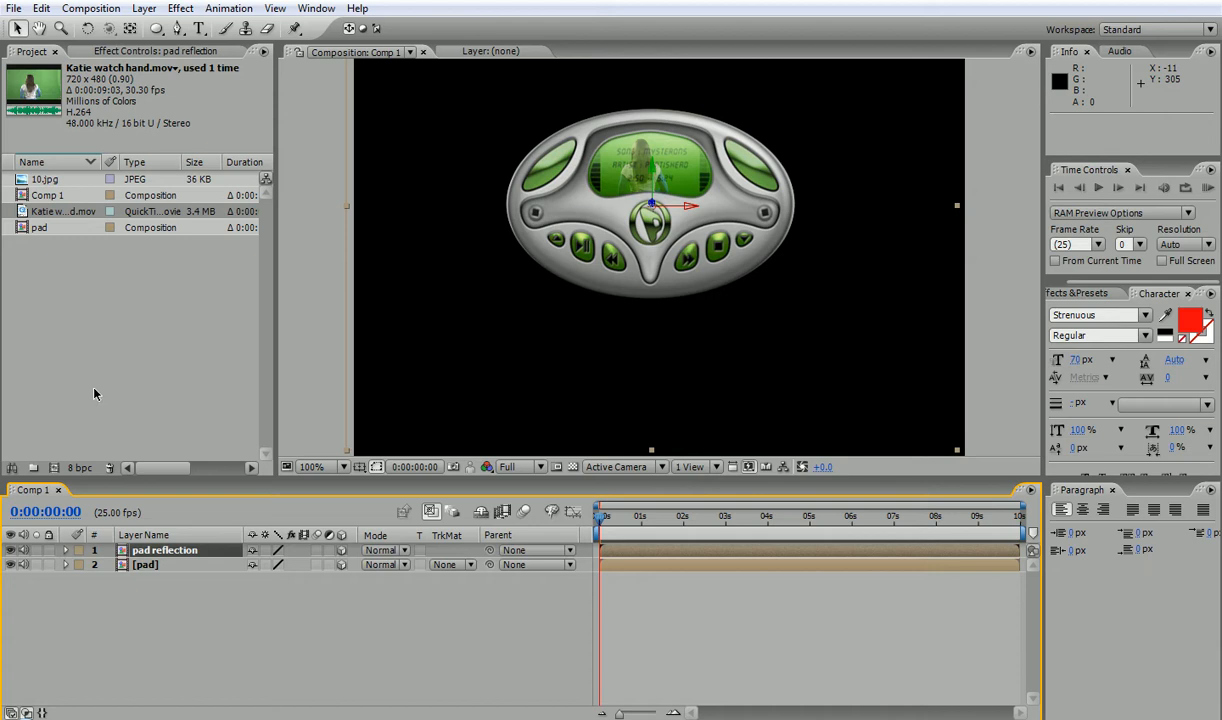
# Flip the pad reflection layer vertically by setting its X orientation to 180°.
pyautogui.click(66, 551)
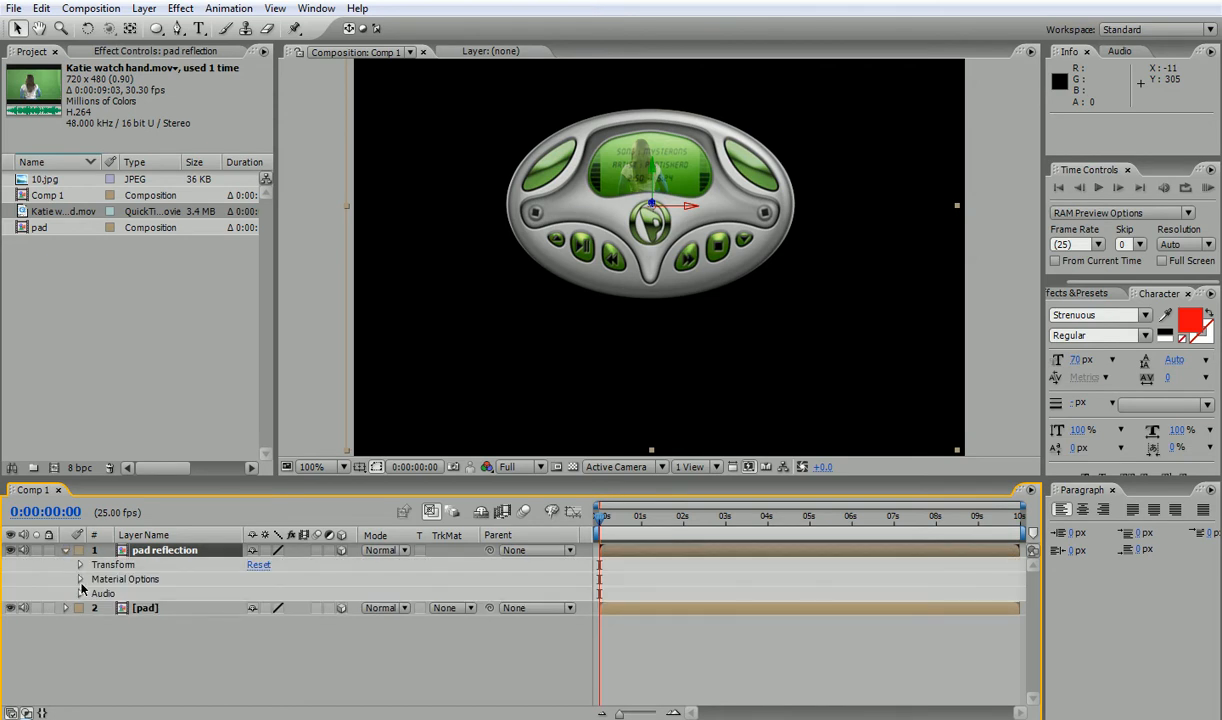
pyautogui.click(81, 565)
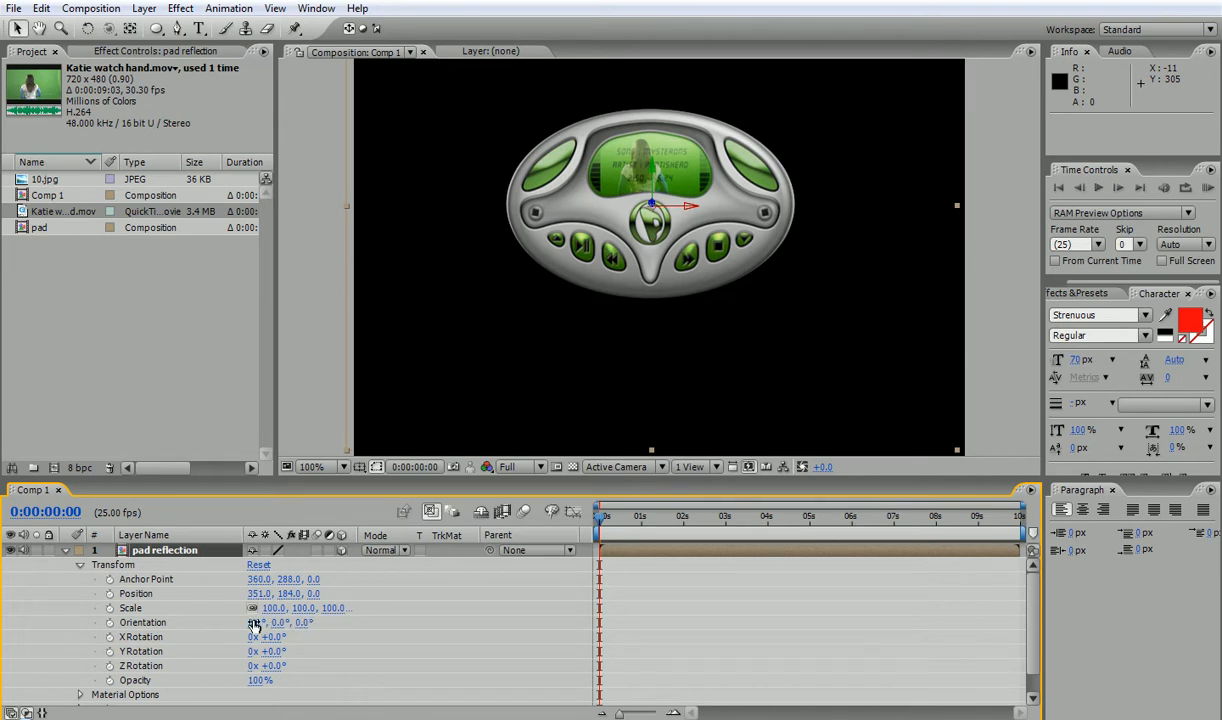
pyautogui.moveTo(255, 637); pyautogui.dragTo(374, 589)
pyautogui.hotkey('ctrl', 'z')
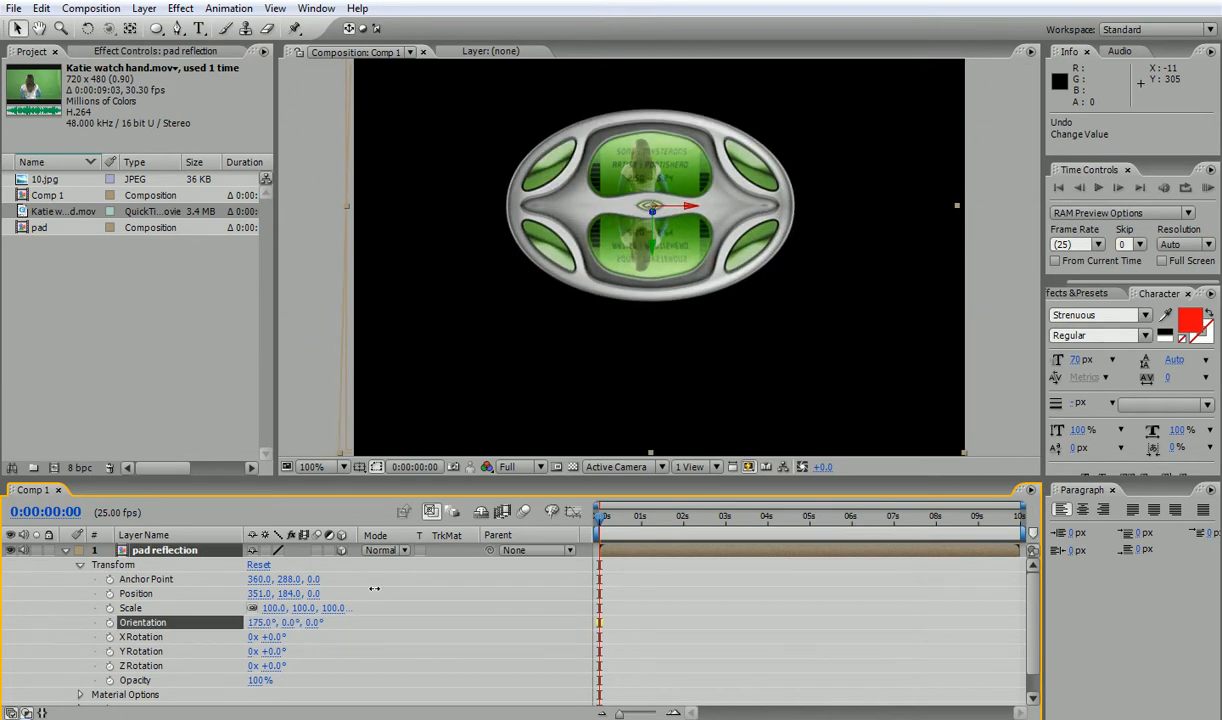
pyautogui.click(258, 622)
pyautogui.write('180')
pyautogui.press('Return')
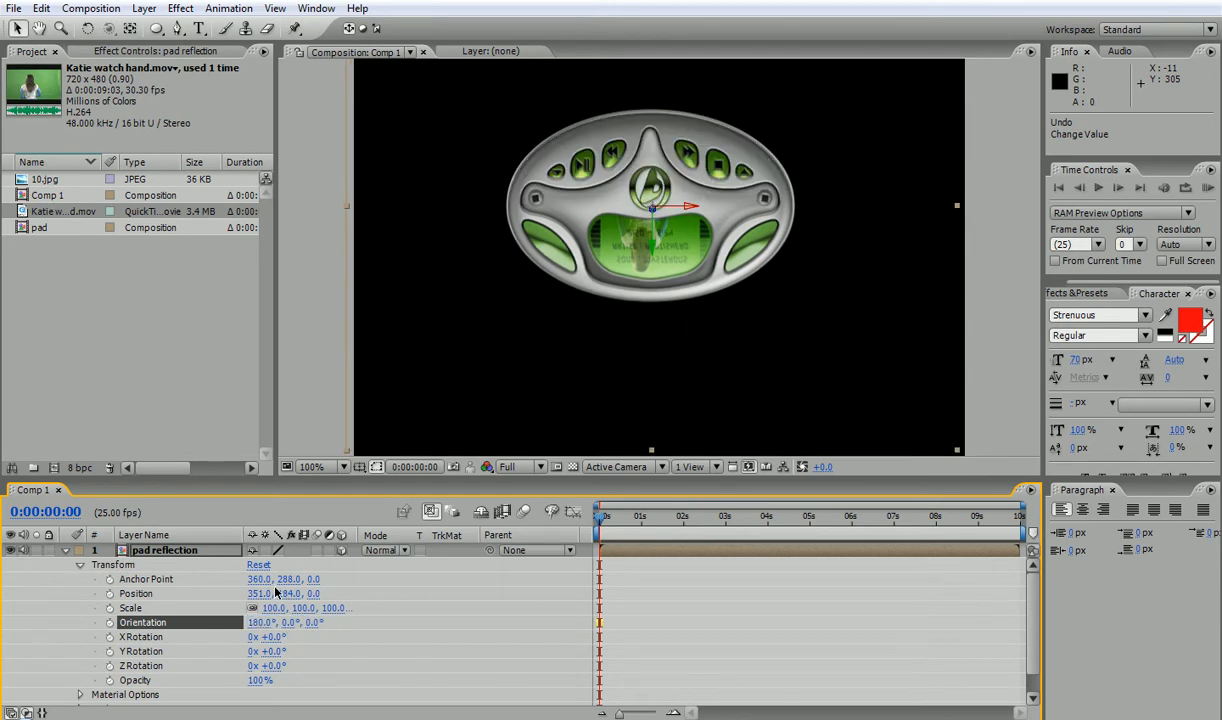
# Move the pad reflection below the original pad by setting its Y position to 388, and preview the animation.
pyautogui.moveTo(284, 597); pyautogui.dragTo(505, 541)
pyautogui.click(1206, 188)
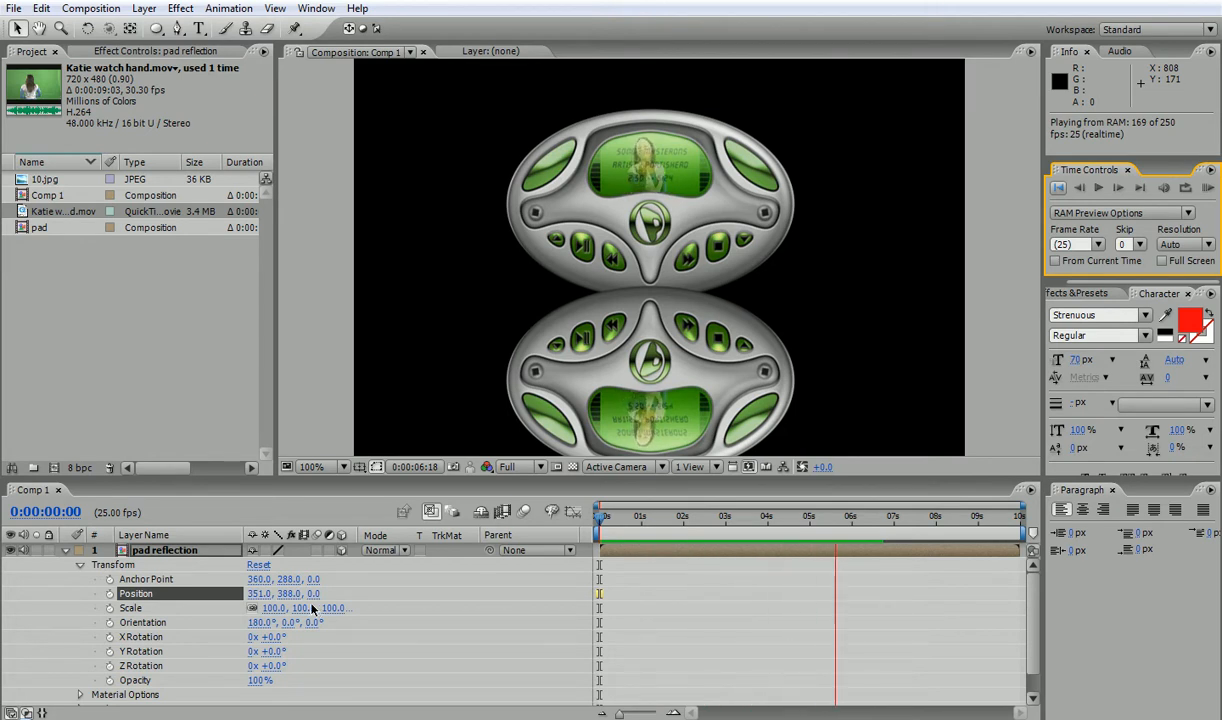
pyautogui.click(1059, 190)
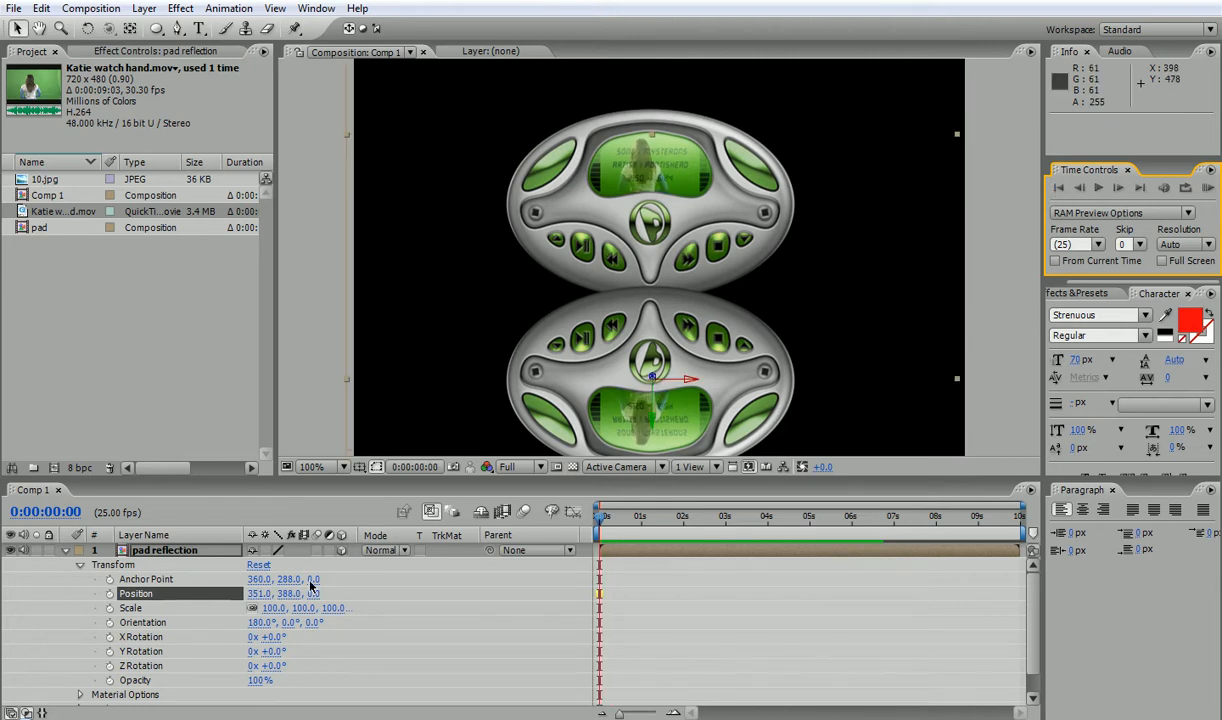
# Rotate the pad reflection with the Rotation tool to an orientation of 0°, 0°, 180°, and start a RAM preview.
pyautogui.click(87, 28)
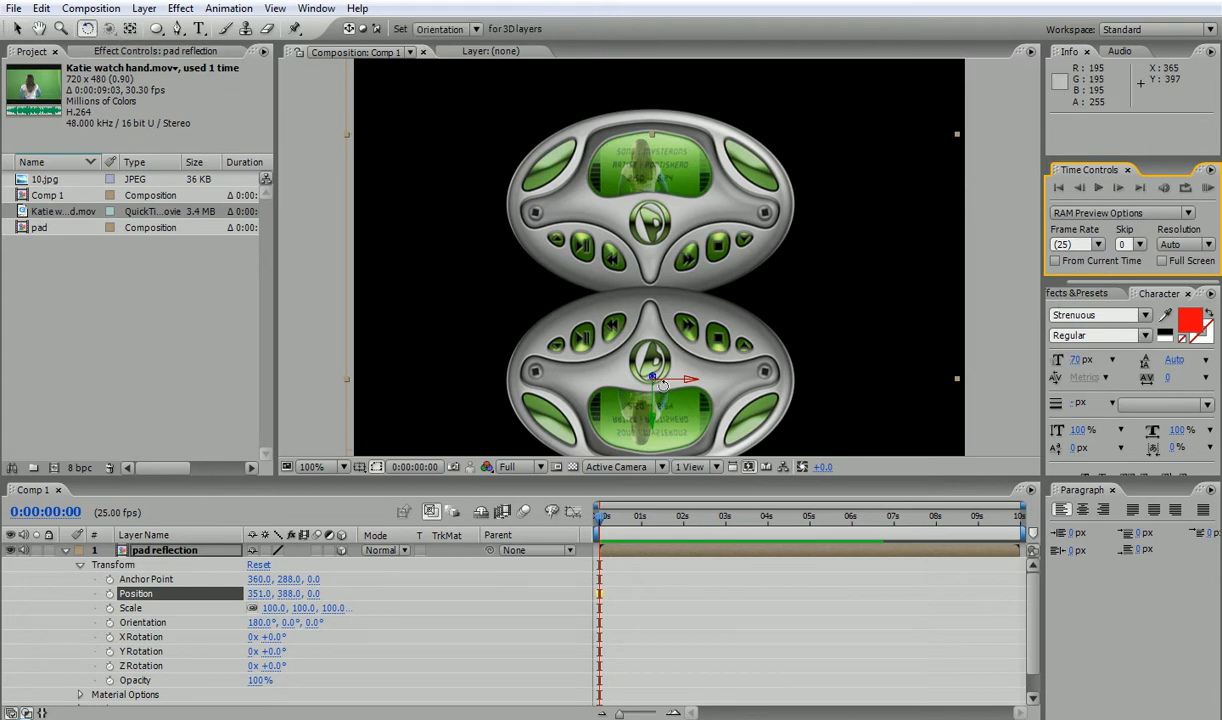
pyautogui.moveTo(625, 386); pyautogui.dragTo(499, 385)
pyautogui.click(1206, 190)
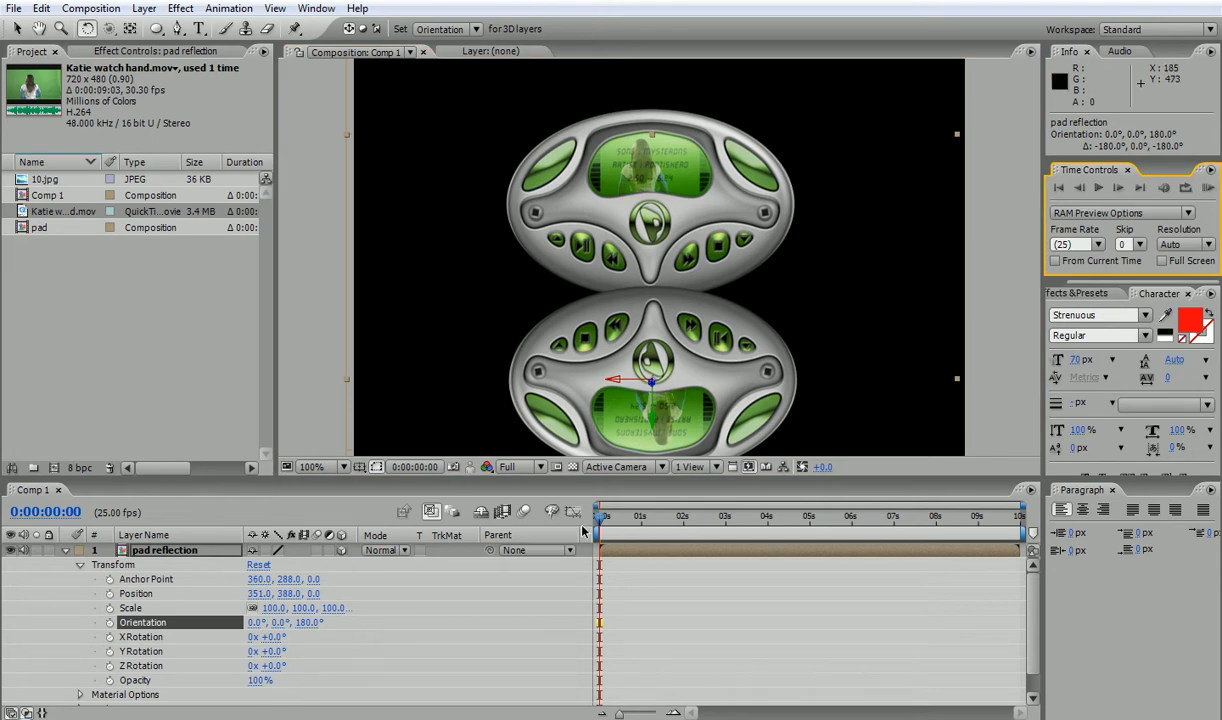
# Place the time indicator at 0:00:02:02 and RAM preview the composition from the current time onward.
pyautogui.moveTo(601, 519); pyautogui.dragTo(686, 517)
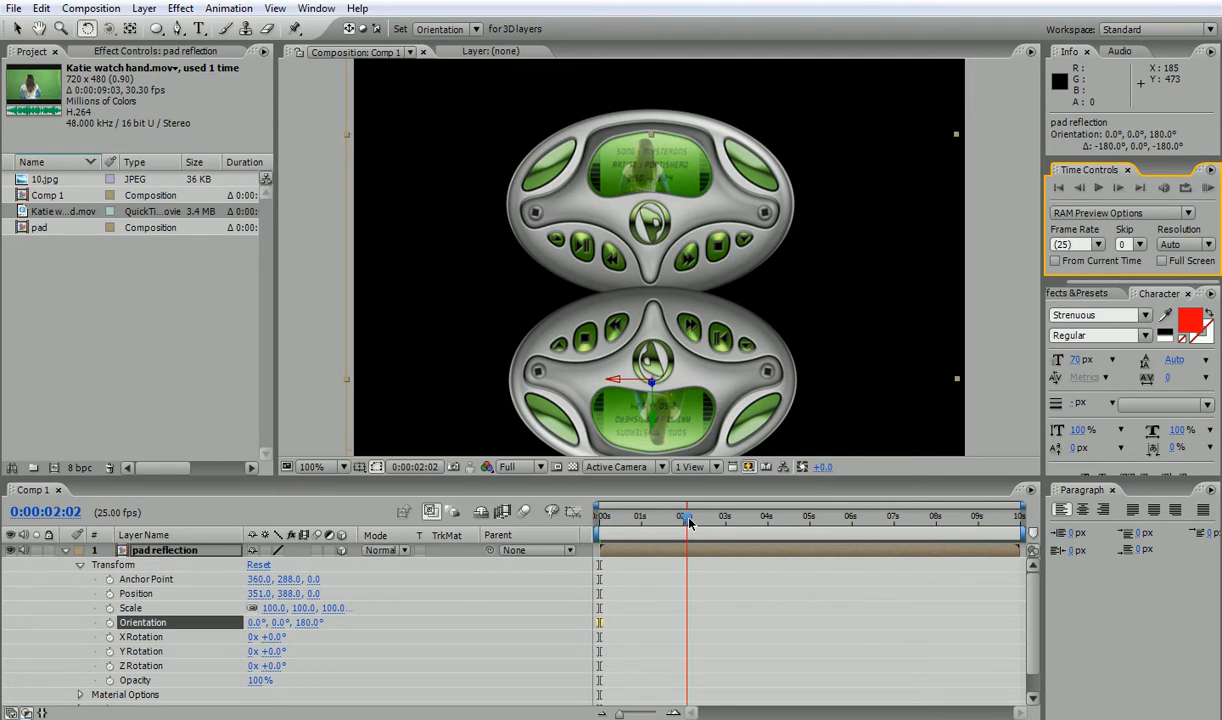
pyautogui.click(1080, 261)
pyautogui.press('KP_0')
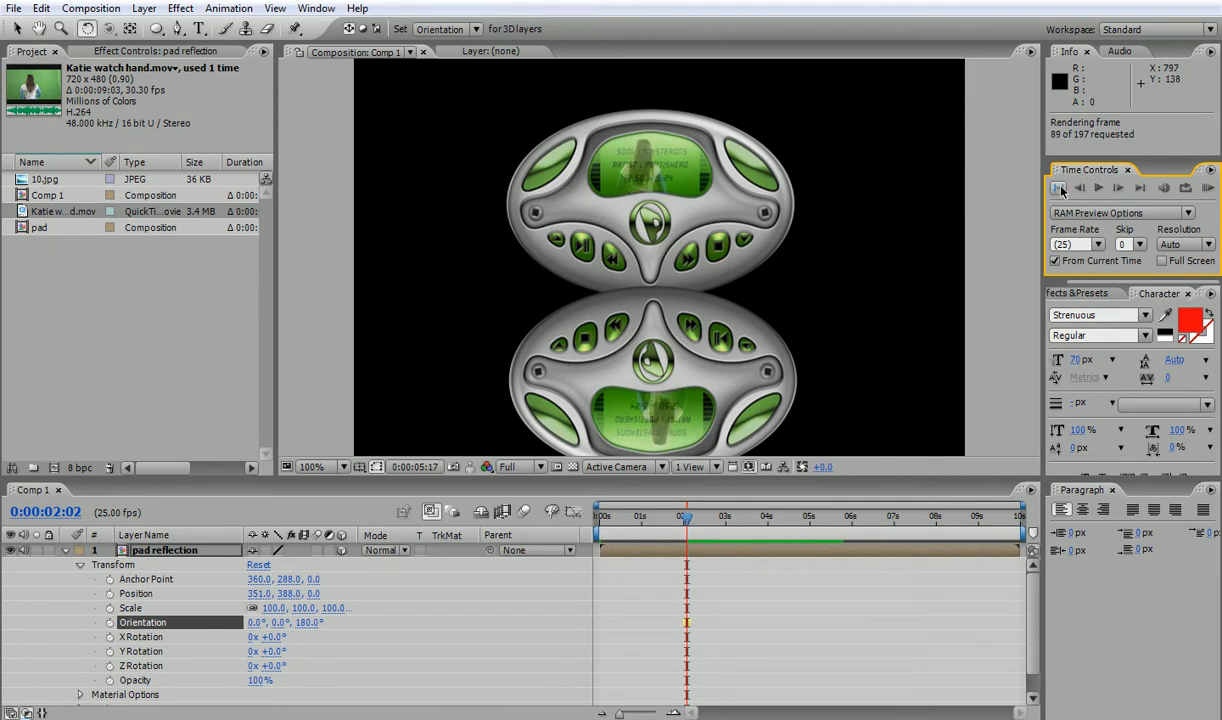
pyautogui.click(1062, 191)
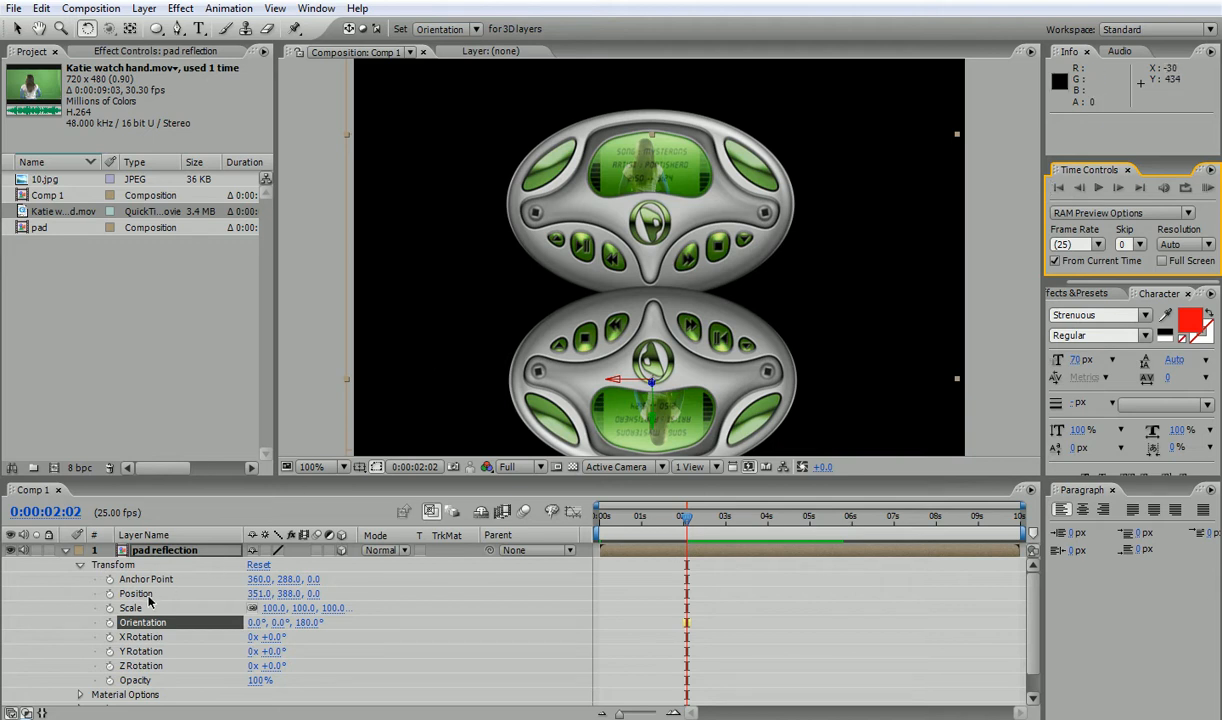
# Reset the pad reflection layer's transform properties.
pyautogui.click(259, 565)
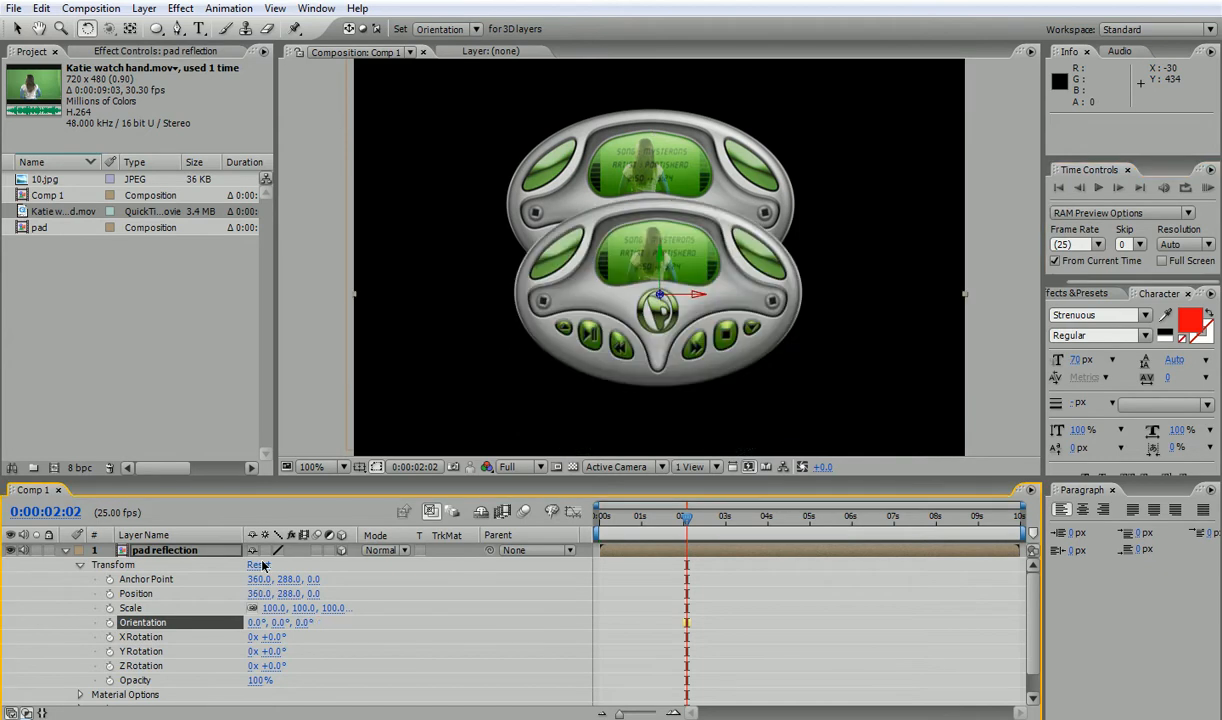
# Turn off 3D for both the pad layer and the pad reflection layer.
pyautogui.click(66, 551)
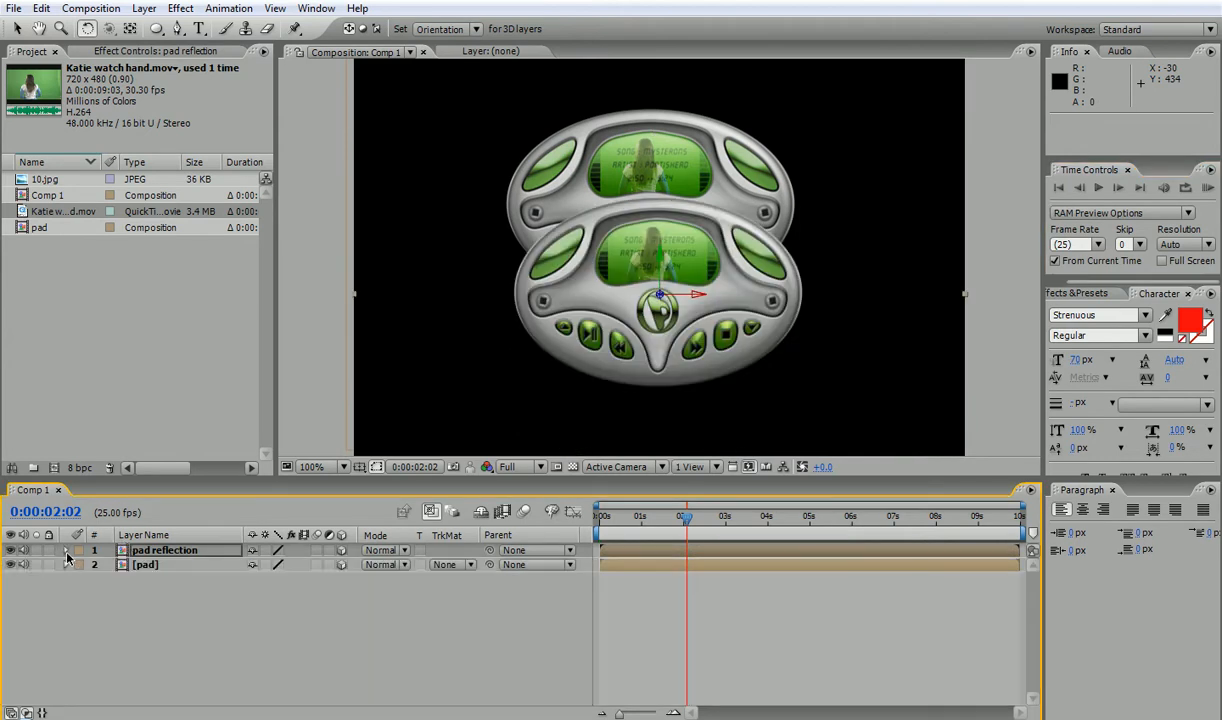
pyautogui.click(341, 566)
pyautogui.click(341, 552)
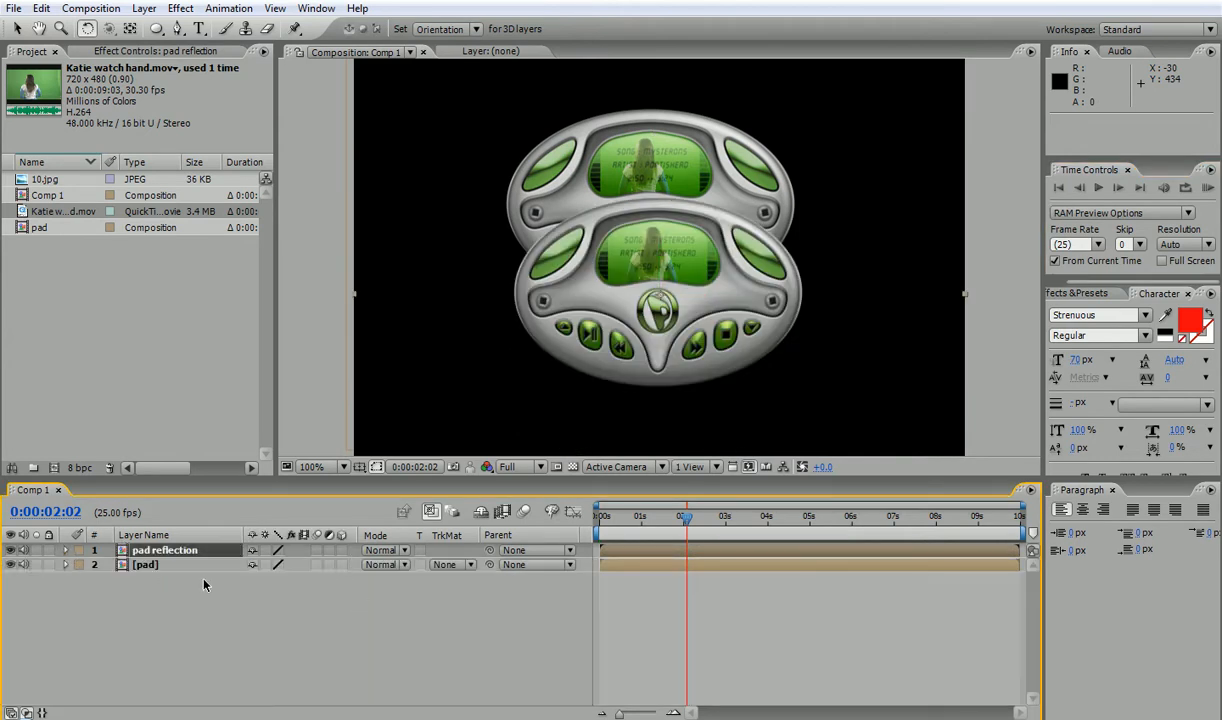
# Set the pad reflection layer's 2D rotation to 180°.
pyautogui.click(66, 551)
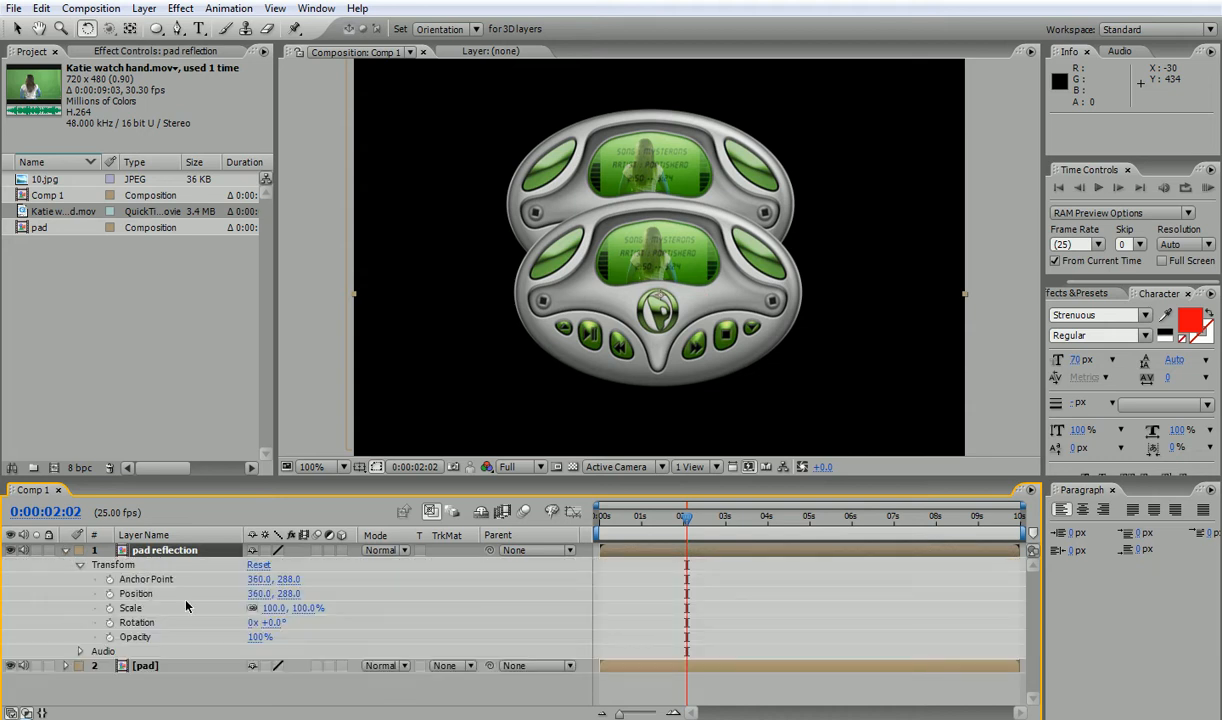
pyautogui.moveTo(276, 625); pyautogui.dragTo(410, 621)
pyautogui.click(272, 622)
pyautogui.write('180')
pyautogui.press('Return')
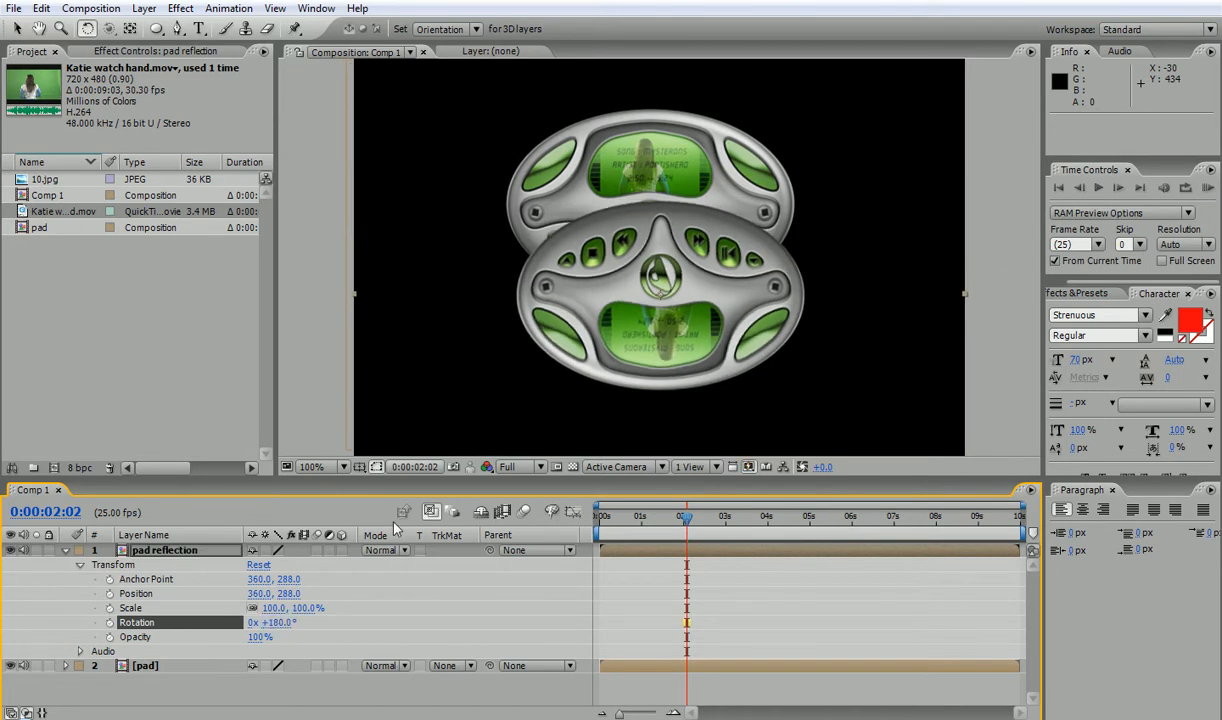
# Move the rotated pad reflection below the original pad to position about 351, 384, and RAM preview the composition.
pyautogui.click(18, 29)
pyautogui.moveTo(565, 216); pyautogui.dragTo(557, 297)
pyautogui.click(1208, 188)
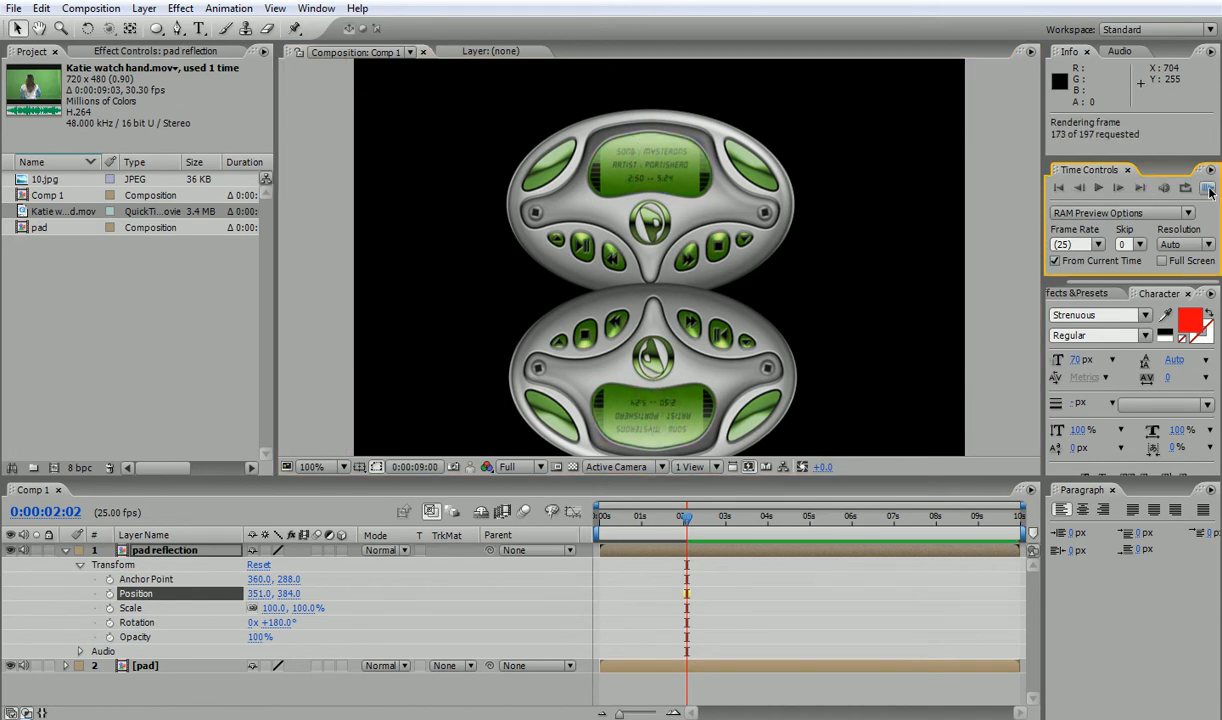
# Return to the composition's first frame, reset the pad reflection's transform properties and unlink its scale proportions.
pyautogui.click(1060, 190)
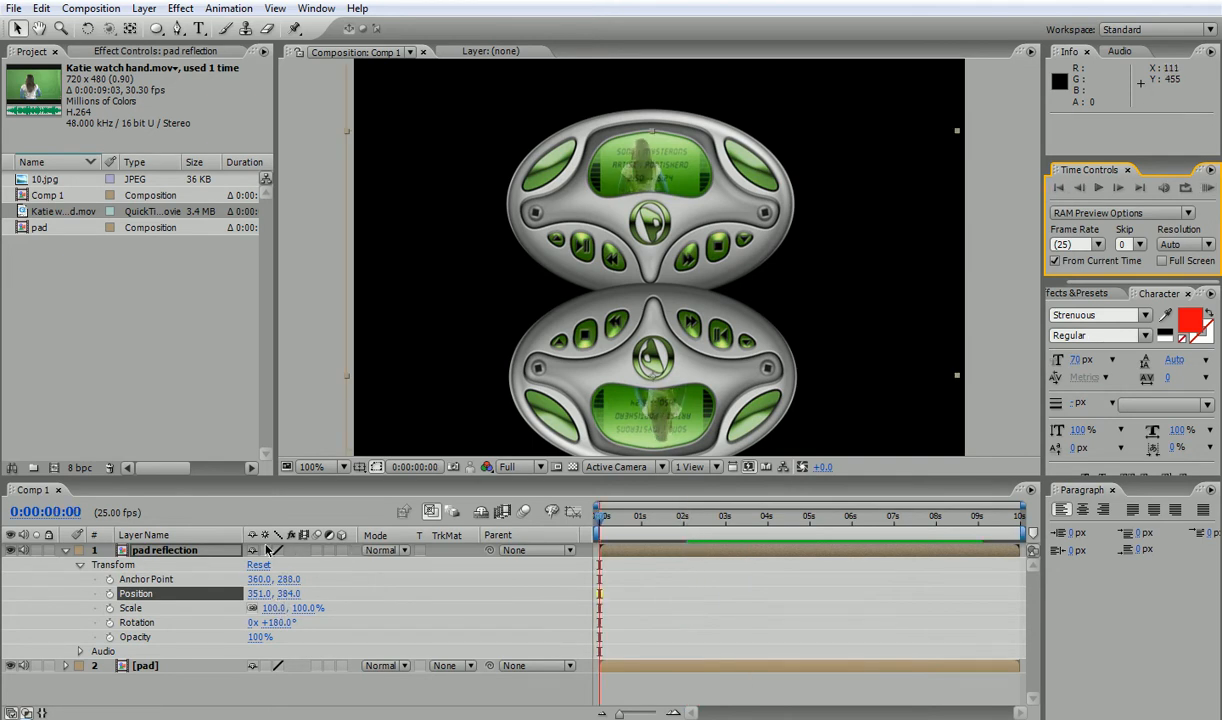
pyautogui.click(259, 566)
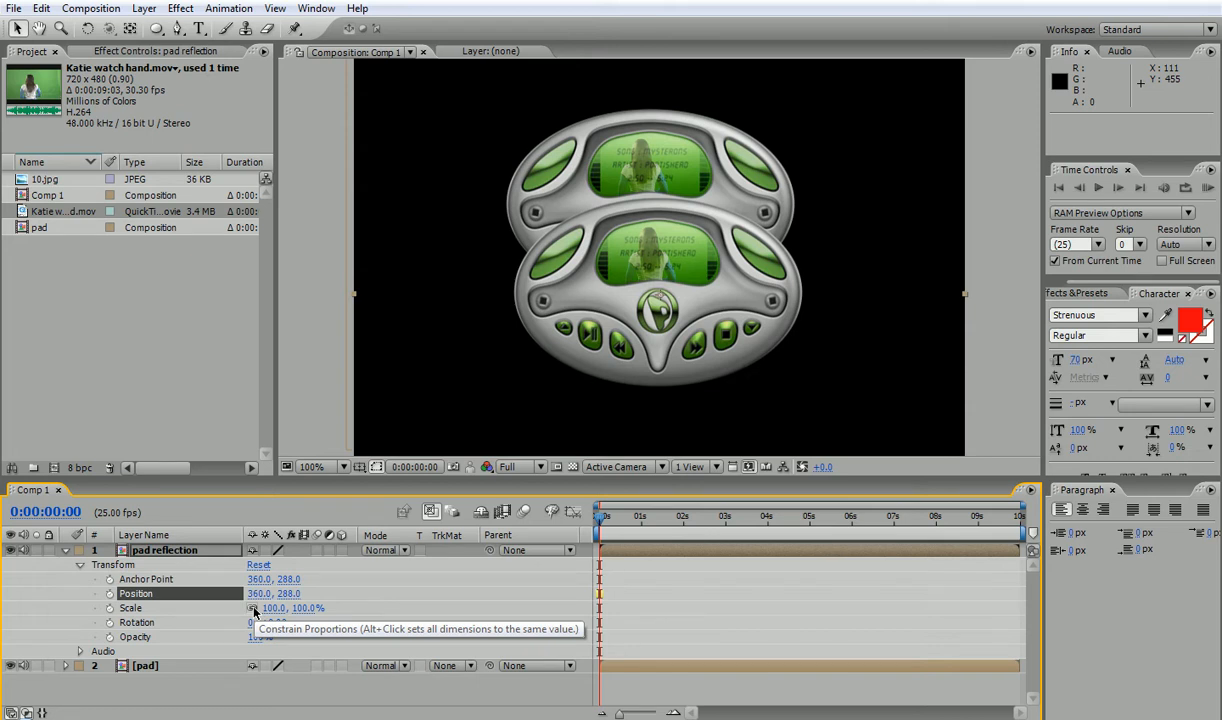
pyautogui.moveTo(273, 608)
pyautogui.mouseDown()
pyautogui.moveTo(214, 608)
pyautogui.moveTo(273, 608)
pyautogui.mouseUp()
pyautogui.hotkey('ctrl', 'z')
# Mirror the pad reflection horizontally by setting its horizontal scale to -100%.
pyautogui.moveTo(270, 616); pyautogui.dragTo(94, 608)
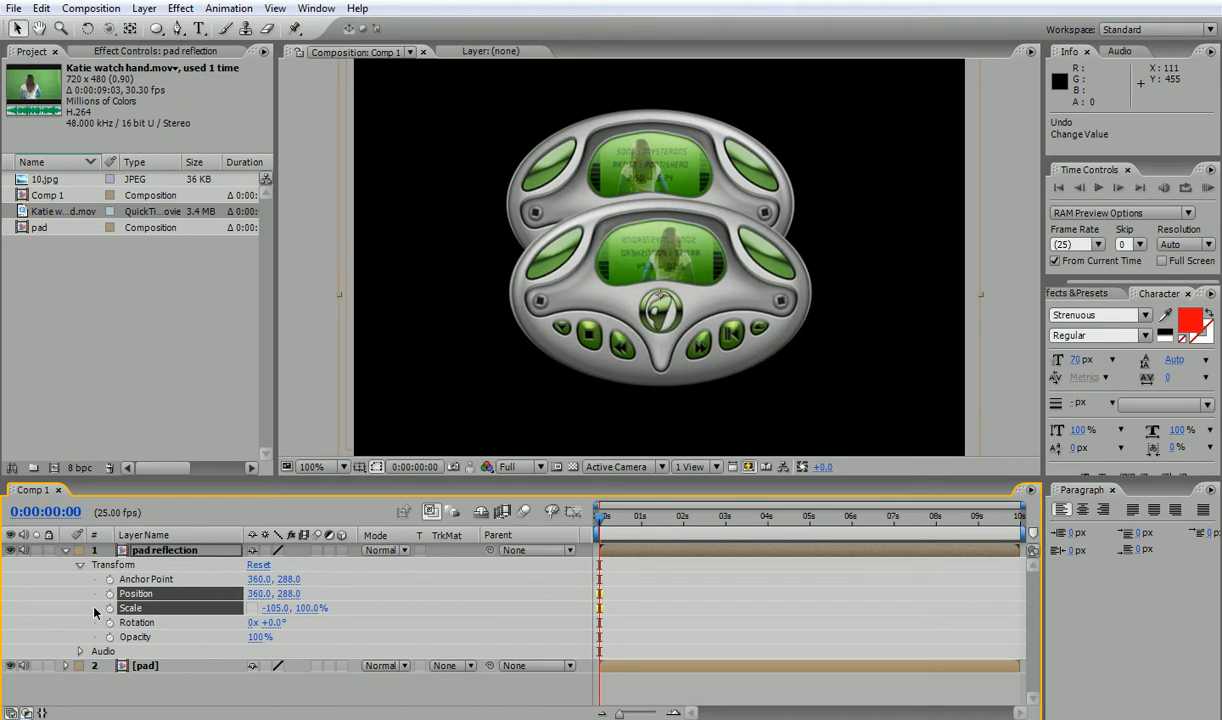
pyautogui.click(209, 612)
pyautogui.click(275, 608)
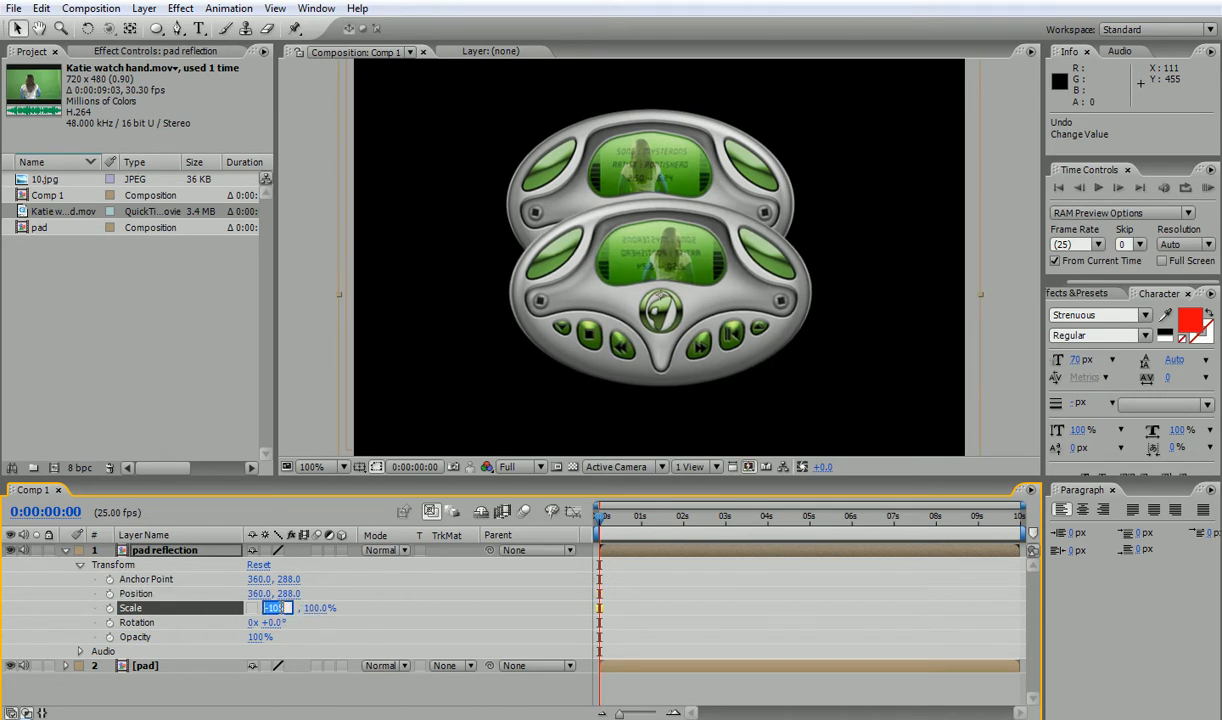
pyautogui.write('-10')
pyautogui.press('Return')
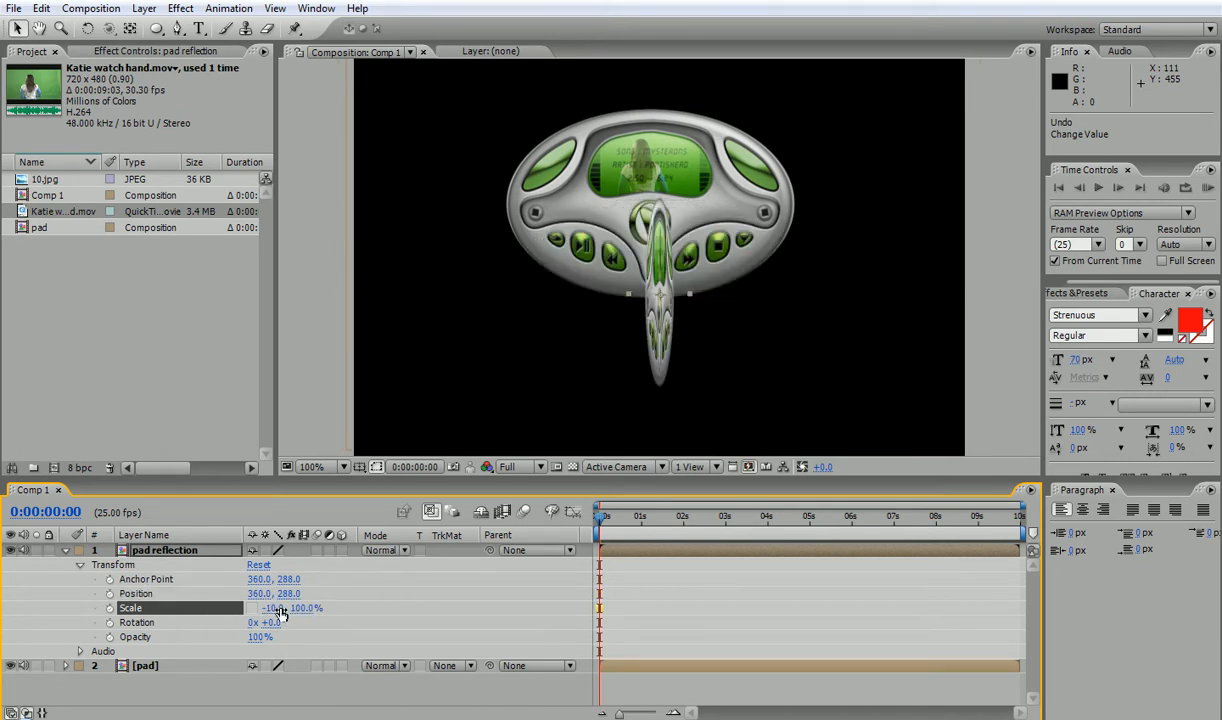
pyautogui.click(276, 608)
pyautogui.write('-100')
pyautogui.press('Return')
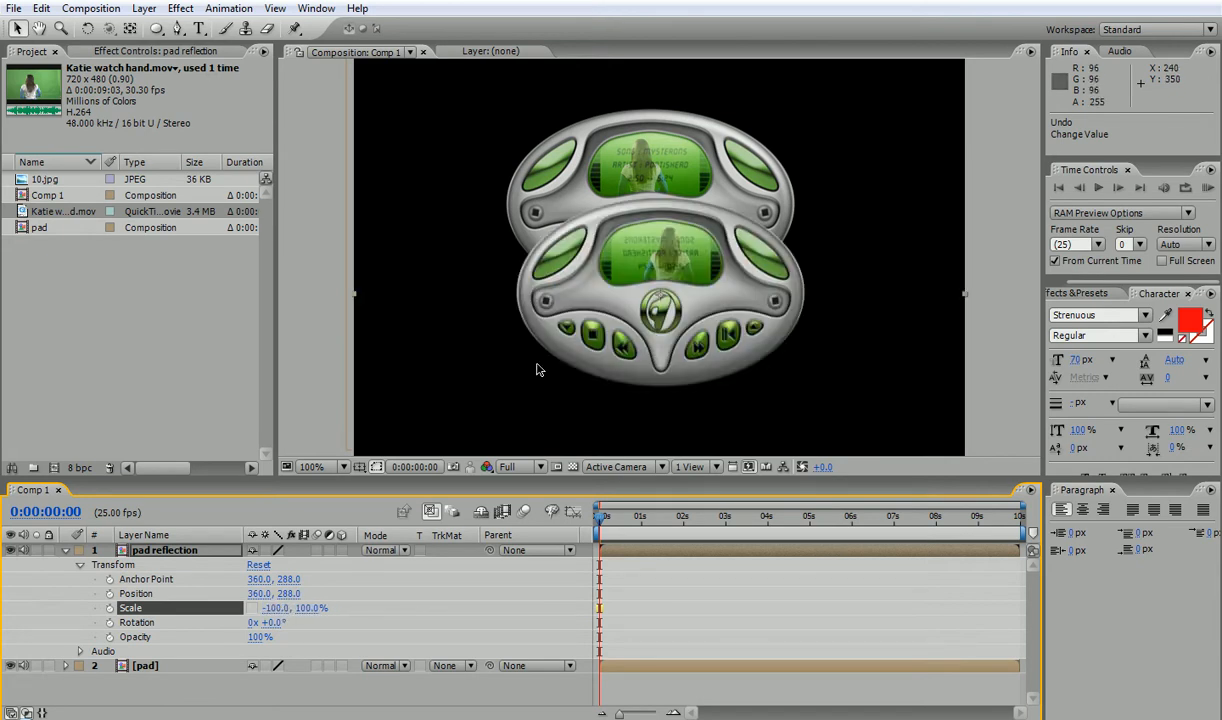
# Move the mirrored pad reflection to position about 347, 298 and RAM preview the composition.
pyautogui.moveTo(619, 306); pyautogui.dragTo(606, 316)
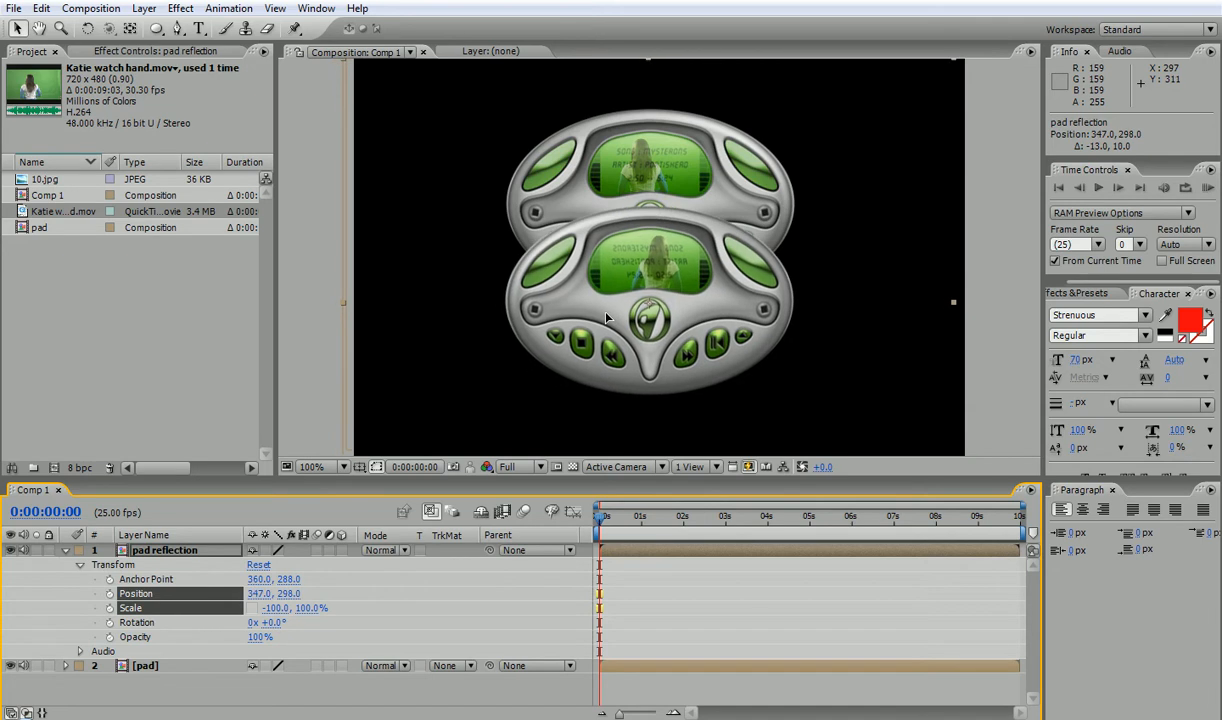
pyautogui.click(606, 318)
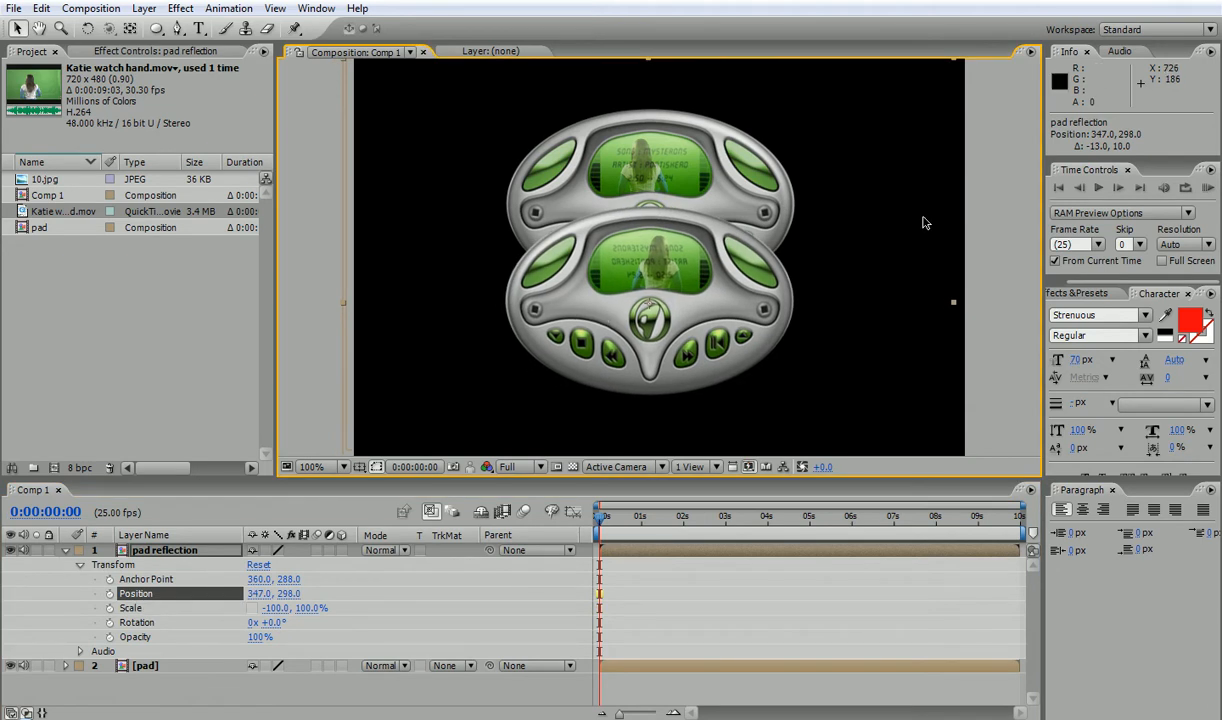
pyautogui.click(1207, 188)
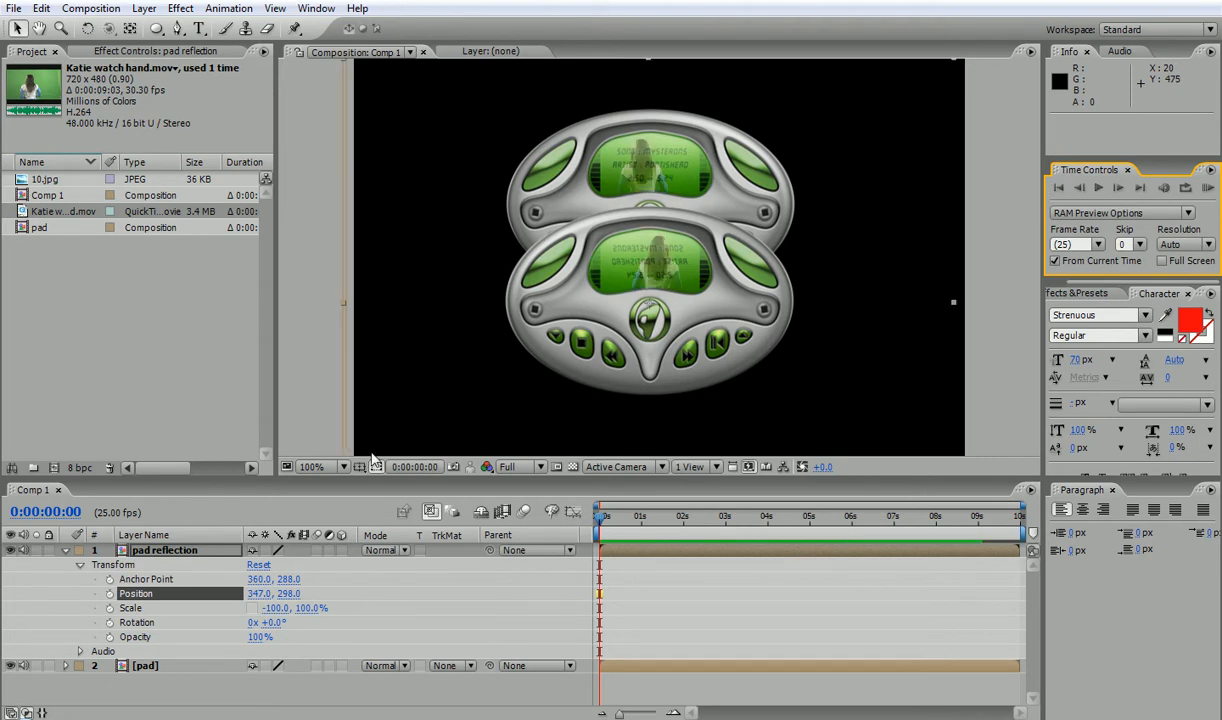
# Flip the pad reflection vertically by setting its scale to 100, -100%, and RAM preview the composition.
pyautogui.click(275, 608)
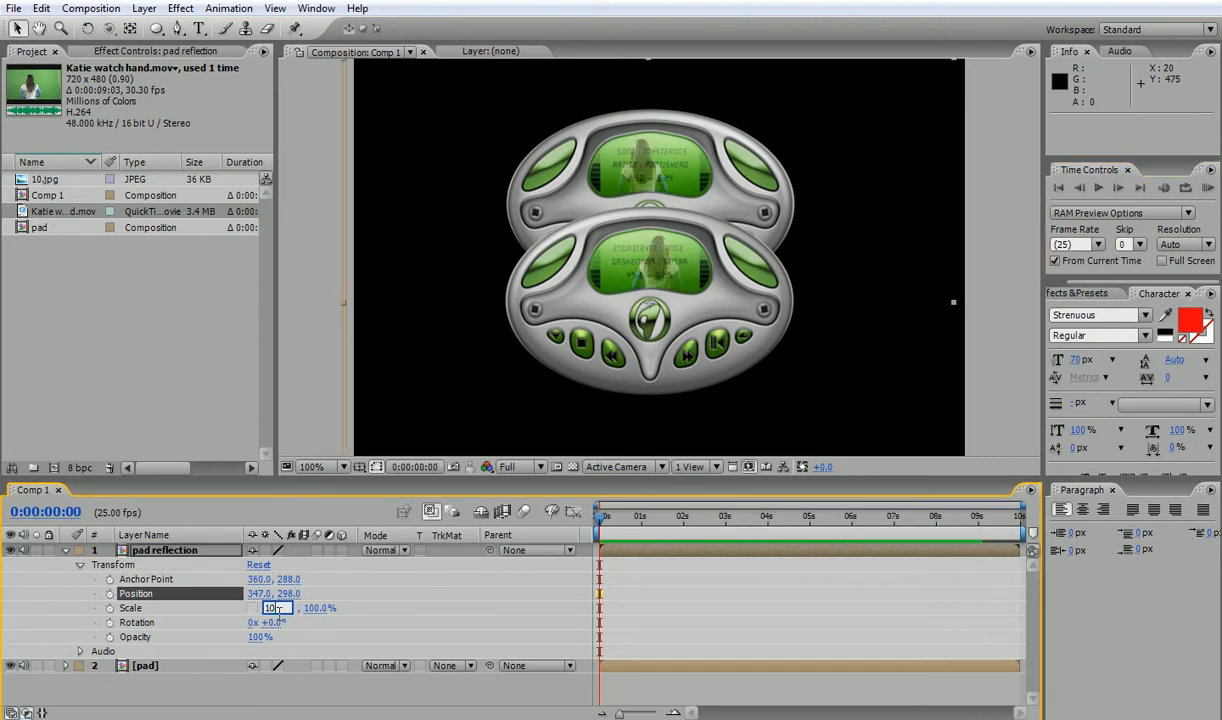
pyautogui.write('100')
pyautogui.press('Return')
pyautogui.click(305, 608)
pyautogui.write('-100')
pyautogui.press('Return')
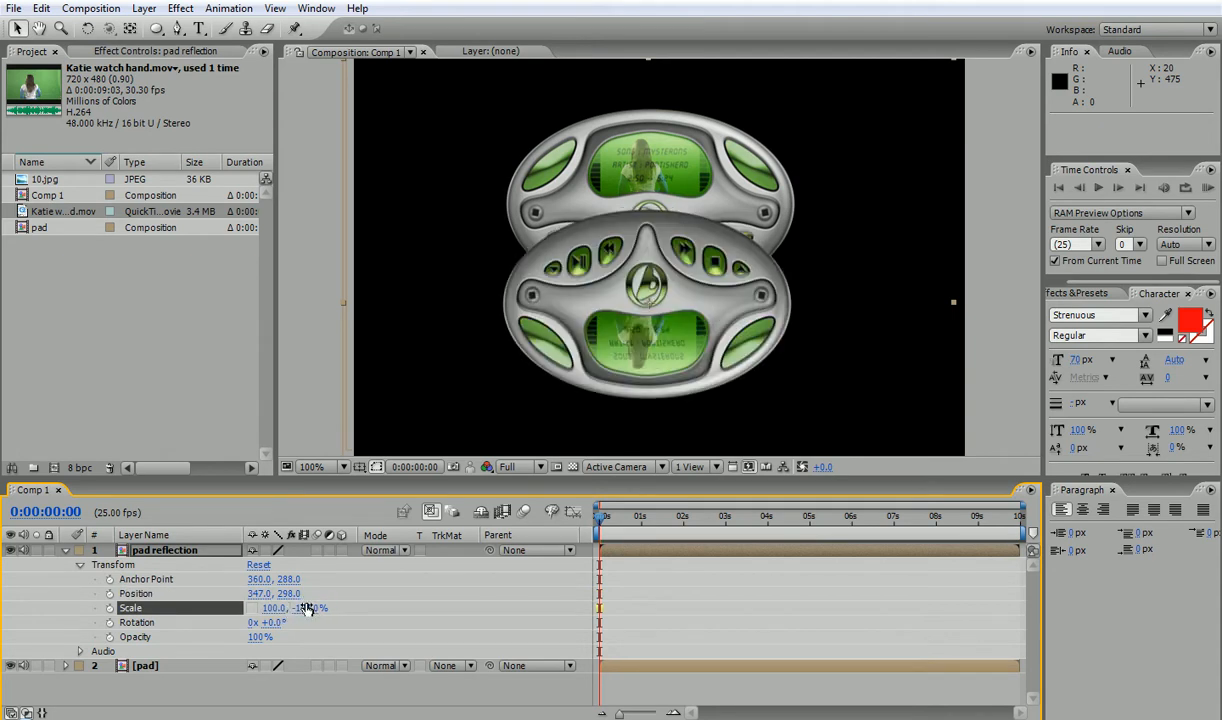
pyautogui.click(1206, 188)
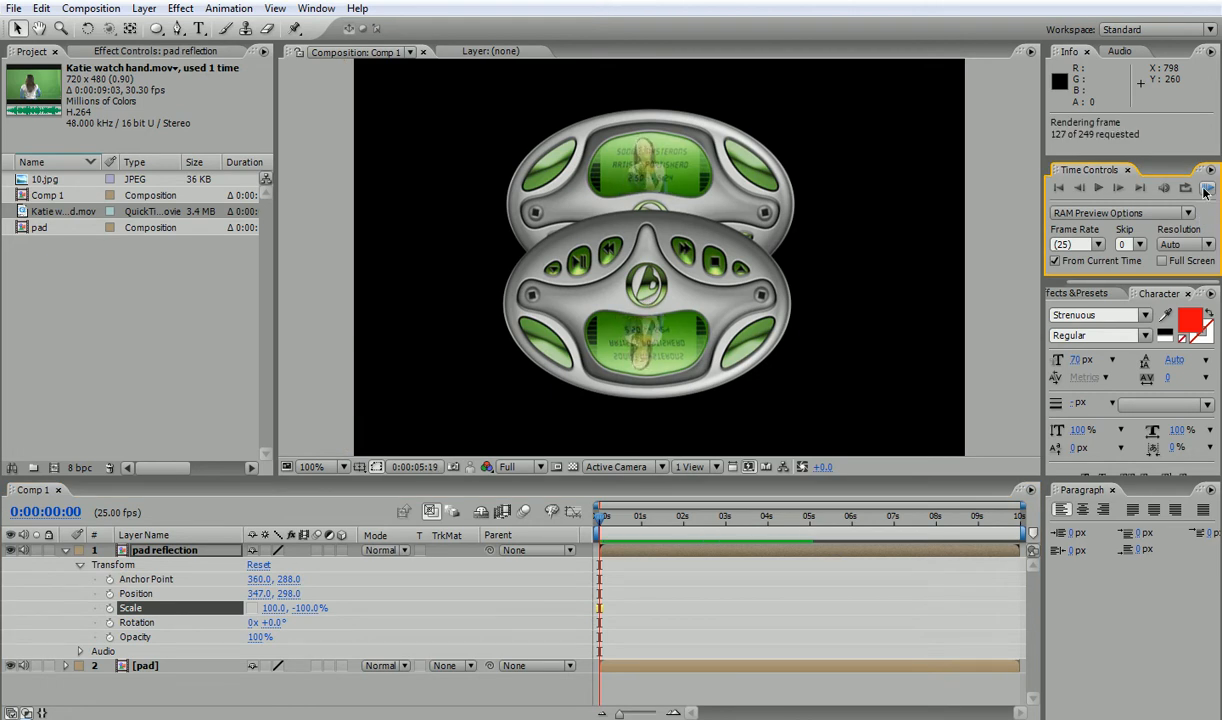
# Return to the first frame and move the flipped pad reflection directly below the original pad, to position about 346, 400.
pyautogui.click(1062, 190)
pyautogui.press('space')
pyautogui.moveTo(658, 147); pyautogui.dragTo(646, 75)
pyautogui.moveTo(643, 180); pyautogui.dragTo(642, 282)
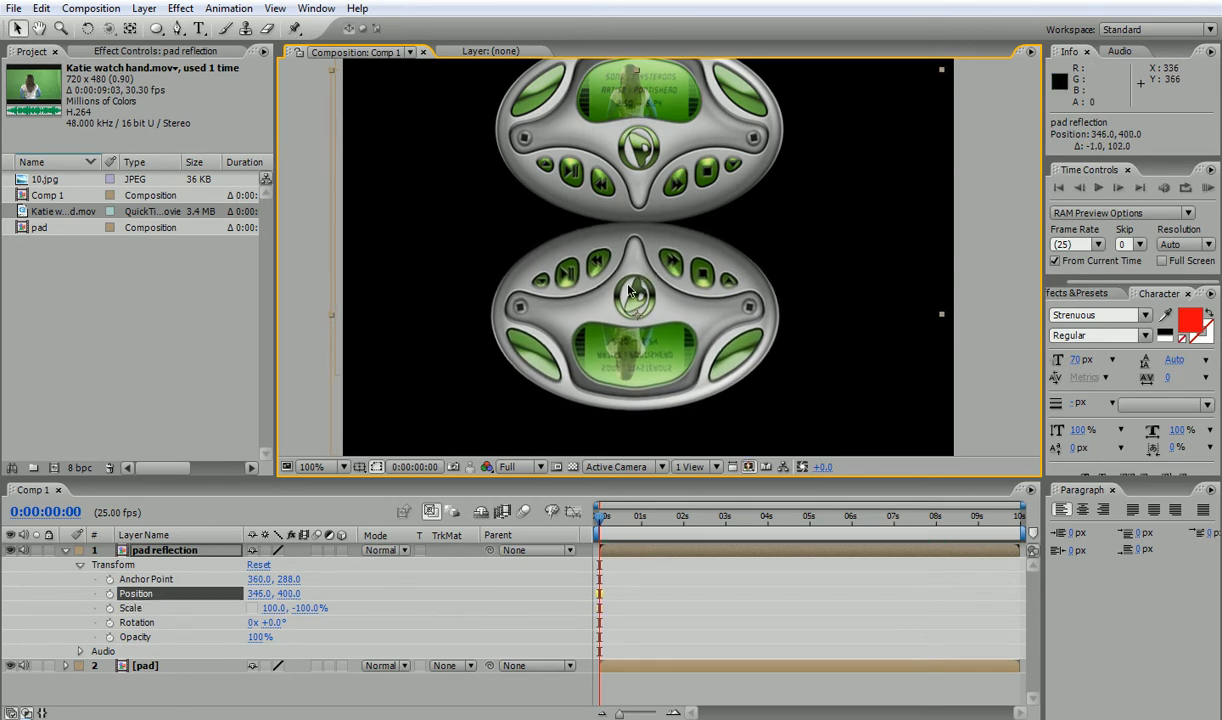
# Set the pad reflection layer's opacity to 60%.
pyautogui.click(260, 638)
pyautogui.press('Return')
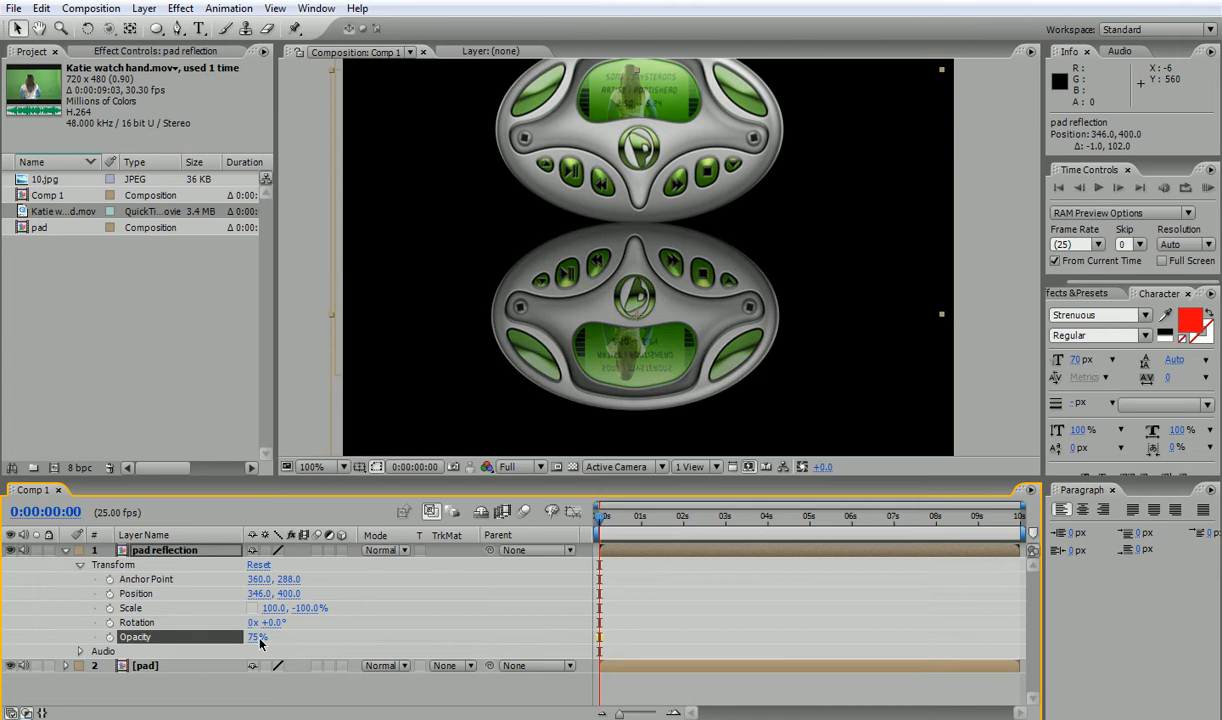
pyautogui.click(256, 638)
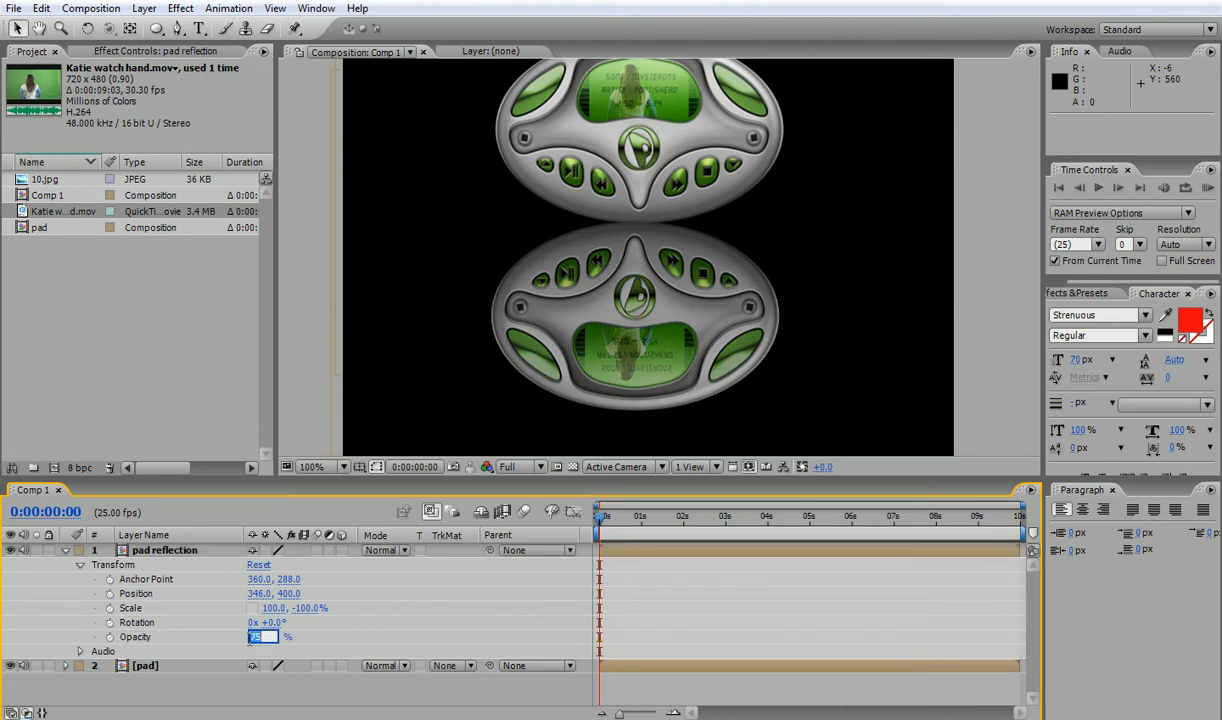
pyautogui.write('60')
pyautogui.press('Return')
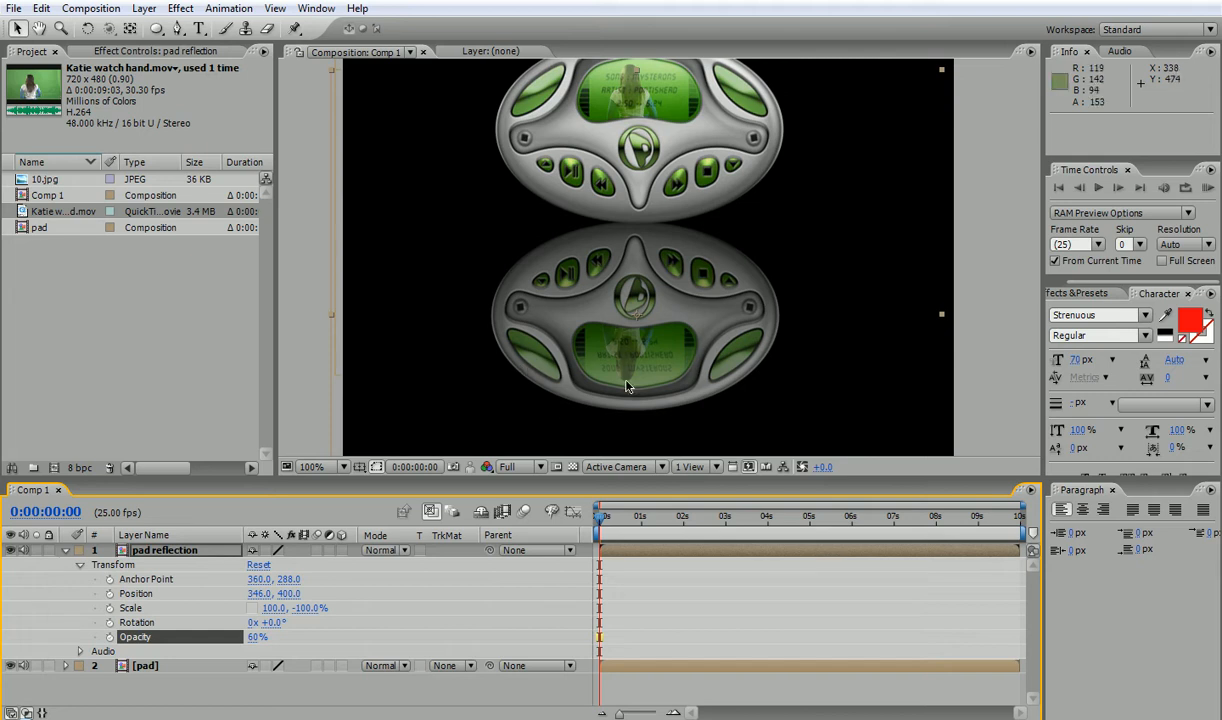
# Draw a rectangular mask about 452 by 181 pixels over the lower half of the pad reflection layer.
pyautogui.moveTo(641, 284); pyautogui.dragTo(612, 185)
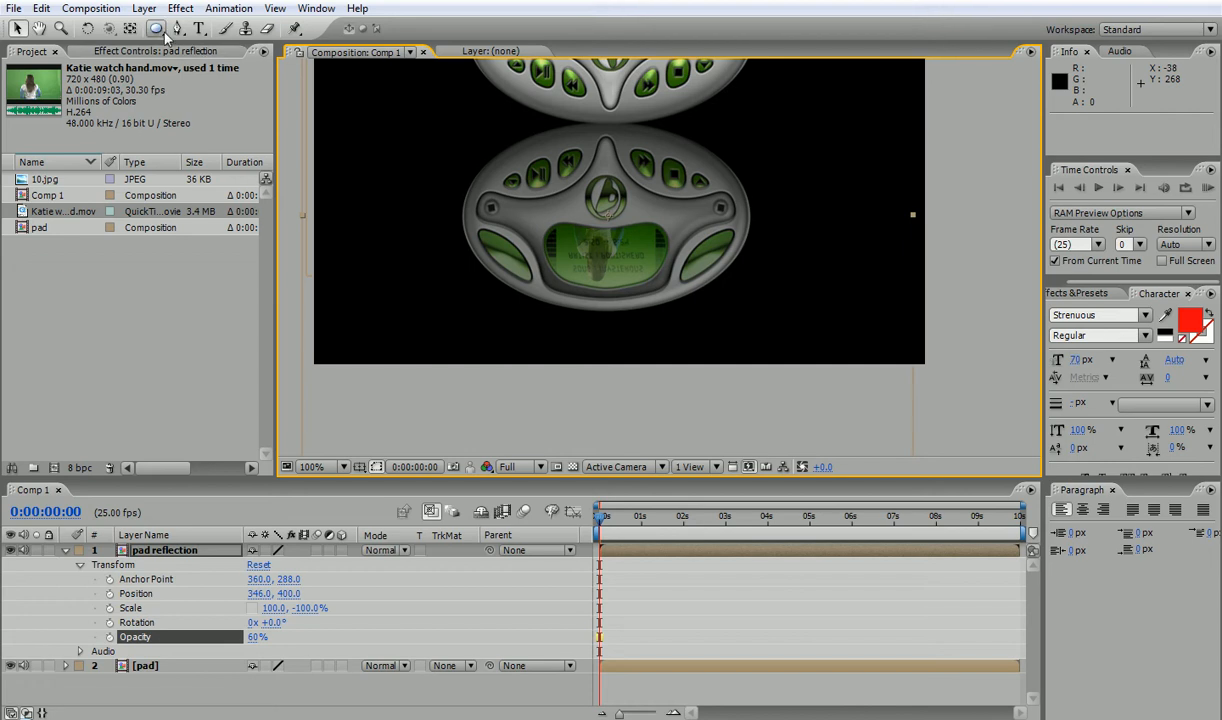
pyautogui.click(162, 552)
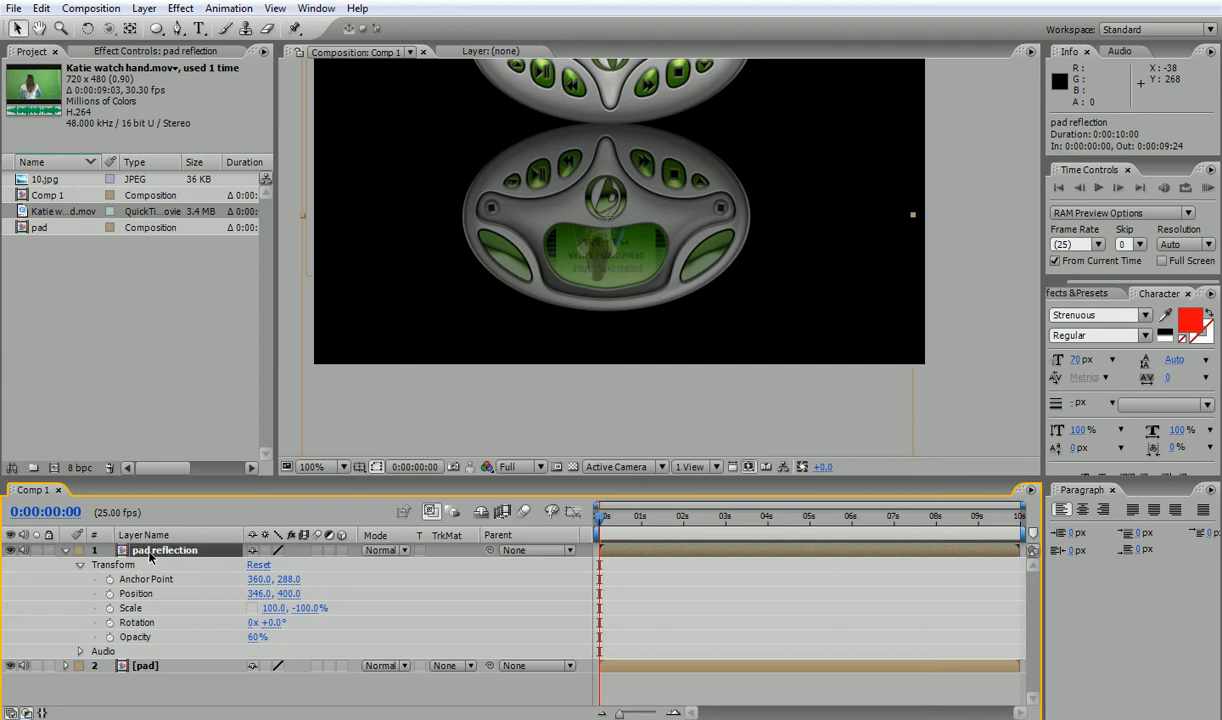
pyautogui.moveTo(157, 31); pyautogui.dragTo(202, 32)
pyautogui.moveTo(412, 224); pyautogui.dragTo(794, 376)
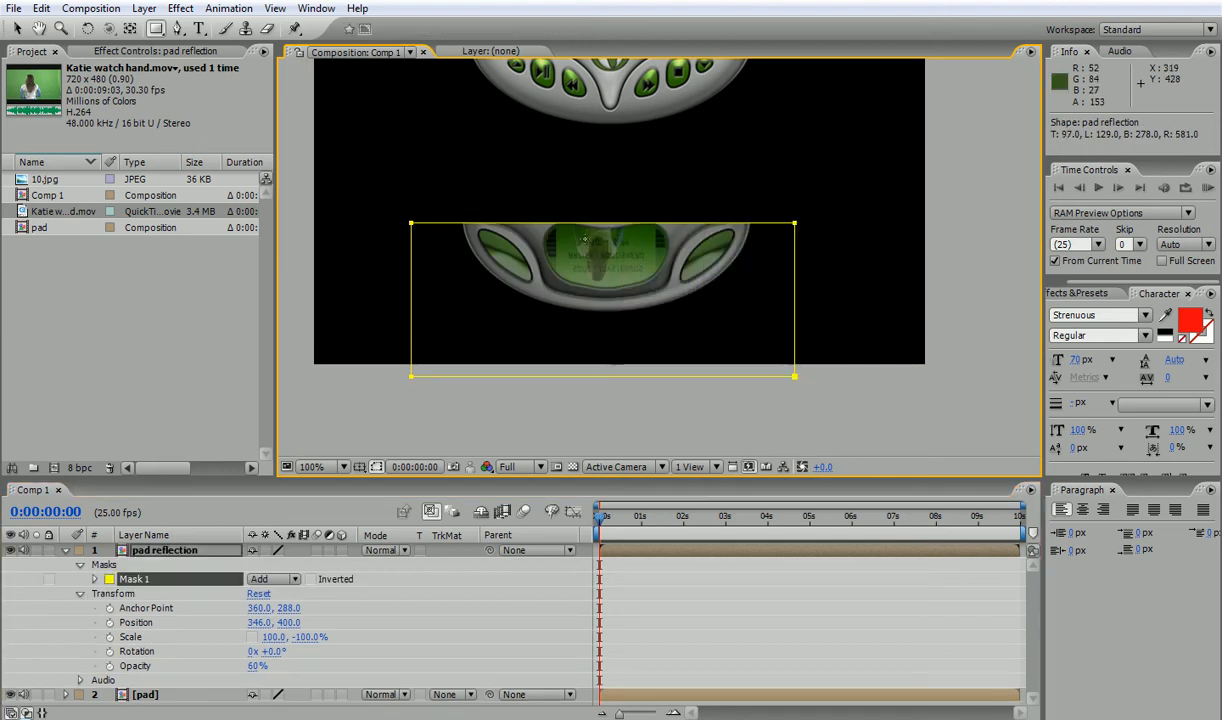
# Move the whole rectangular mask up so that it covers the upper half of the pad reflection.
pyautogui.click(19, 29)
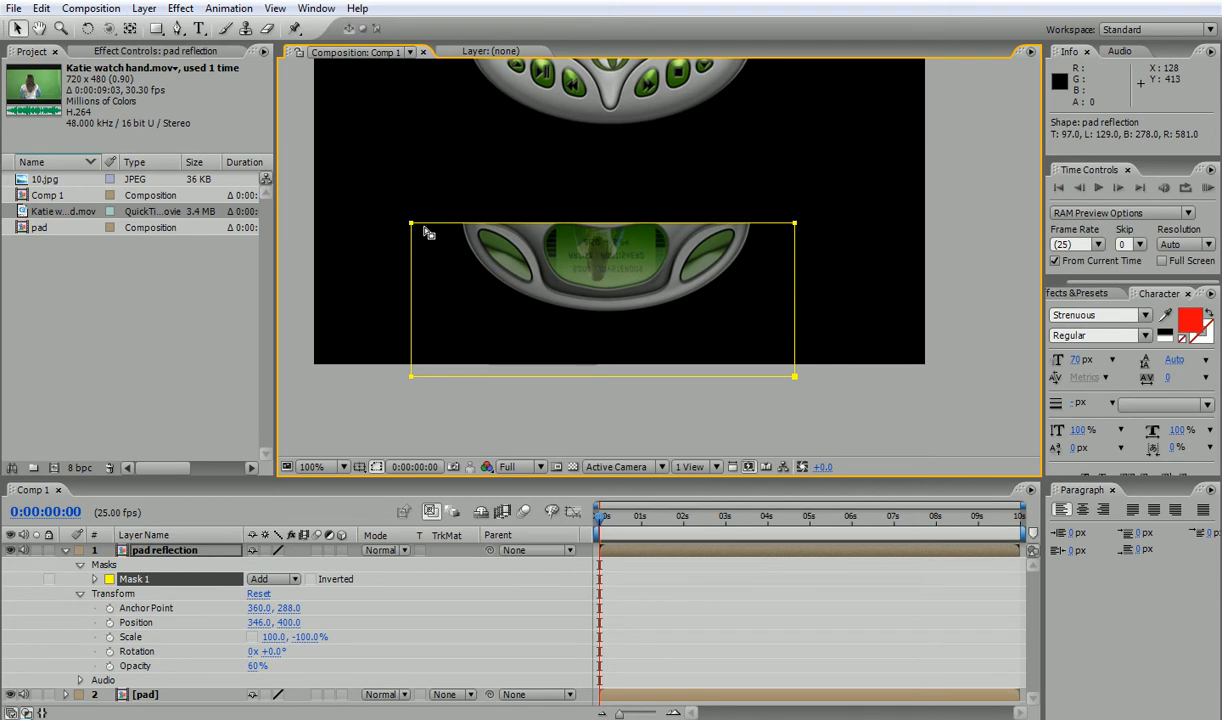
pyautogui.moveTo(376, 196); pyautogui.dragTo(878, 428)
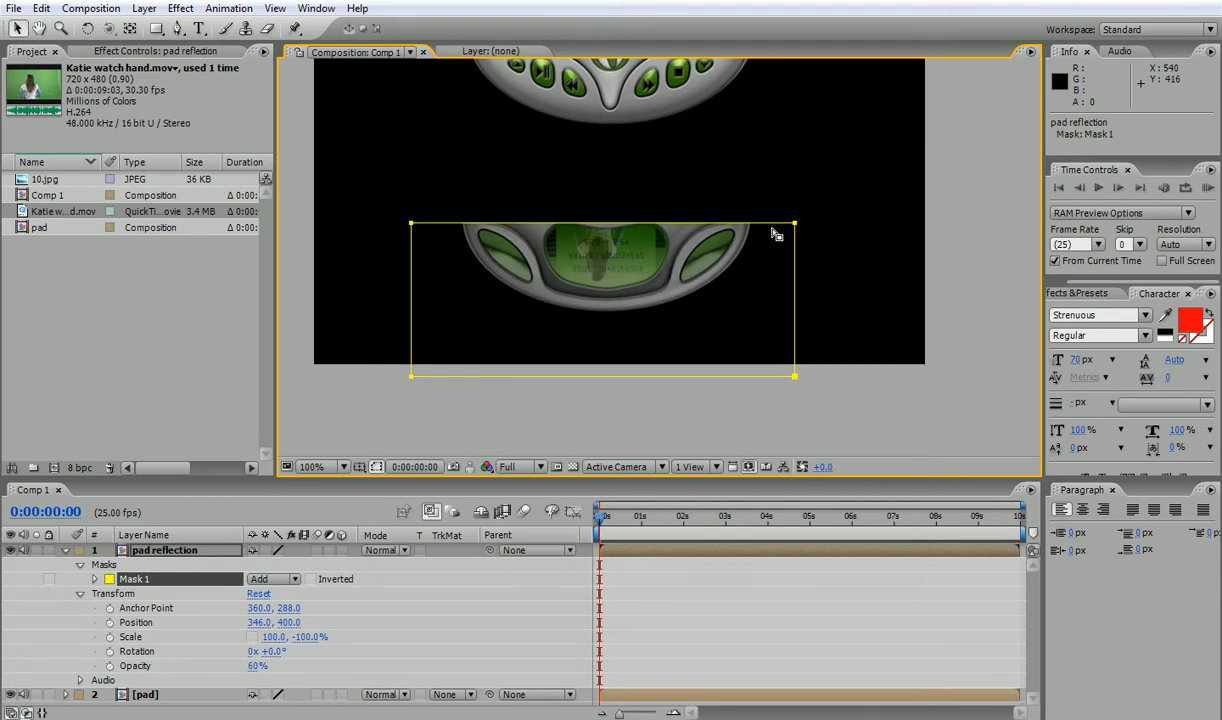
pyautogui.moveTo(772, 228); pyautogui.dragTo(772, 92)
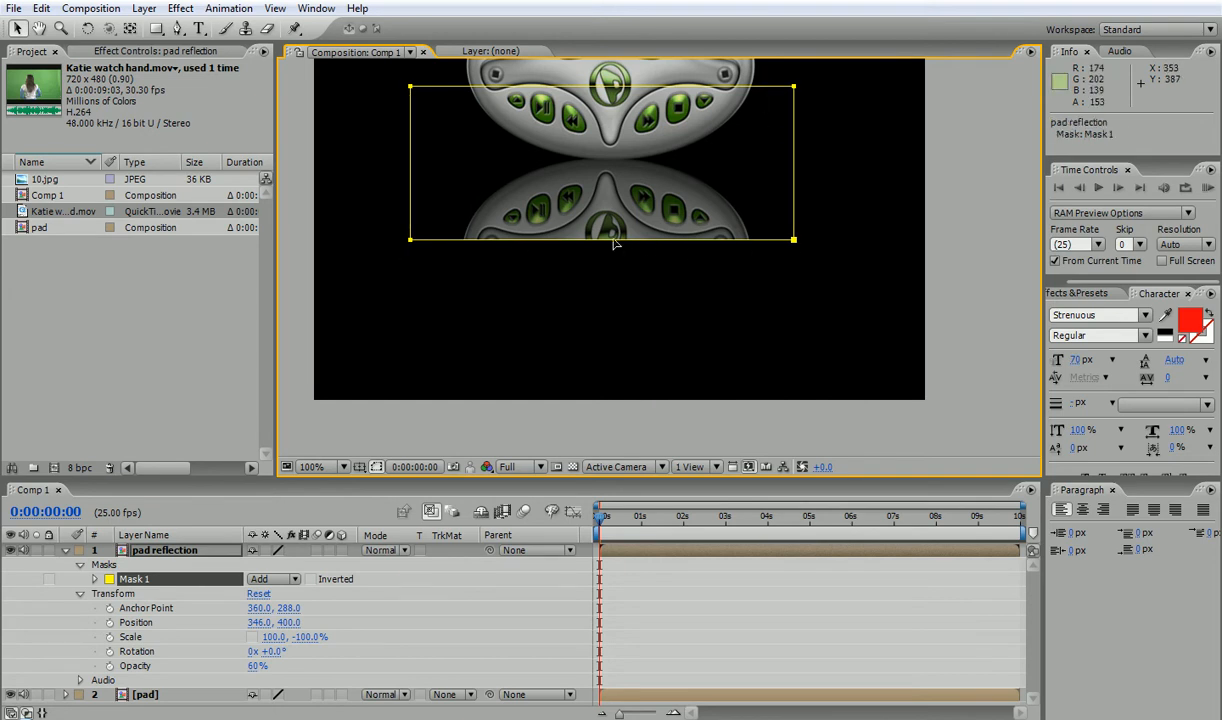
# Set Mask 1's feather to 127 pixels and extend the mask's lower edge further down the pad reflection.
pyautogui.click(95, 580)
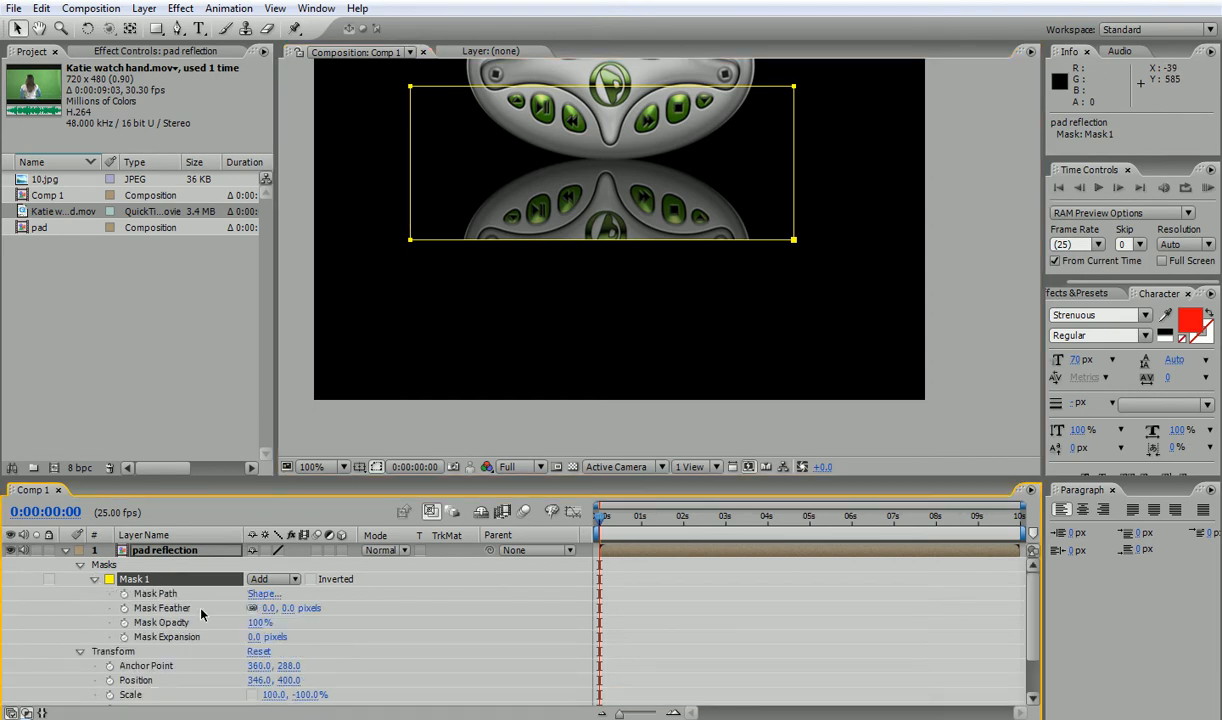
pyautogui.moveTo(266, 610); pyautogui.dragTo(355, 600)
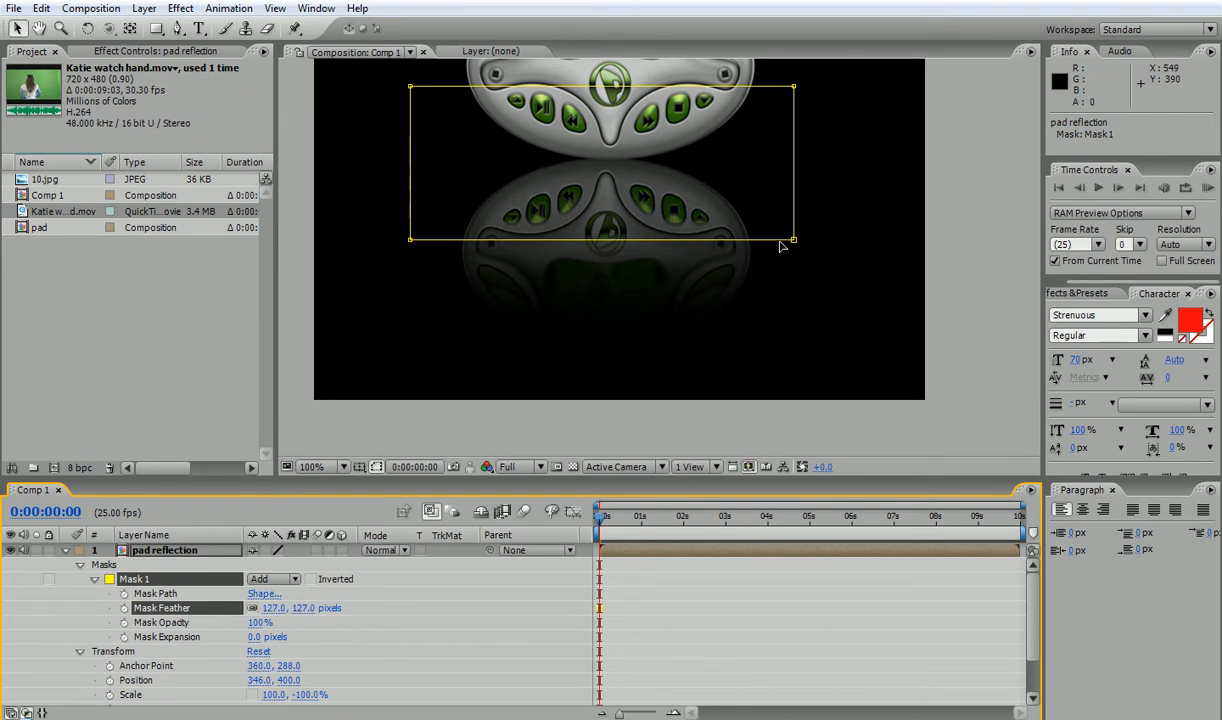
pyautogui.moveTo(782, 246); pyautogui.dragTo(782, 275)
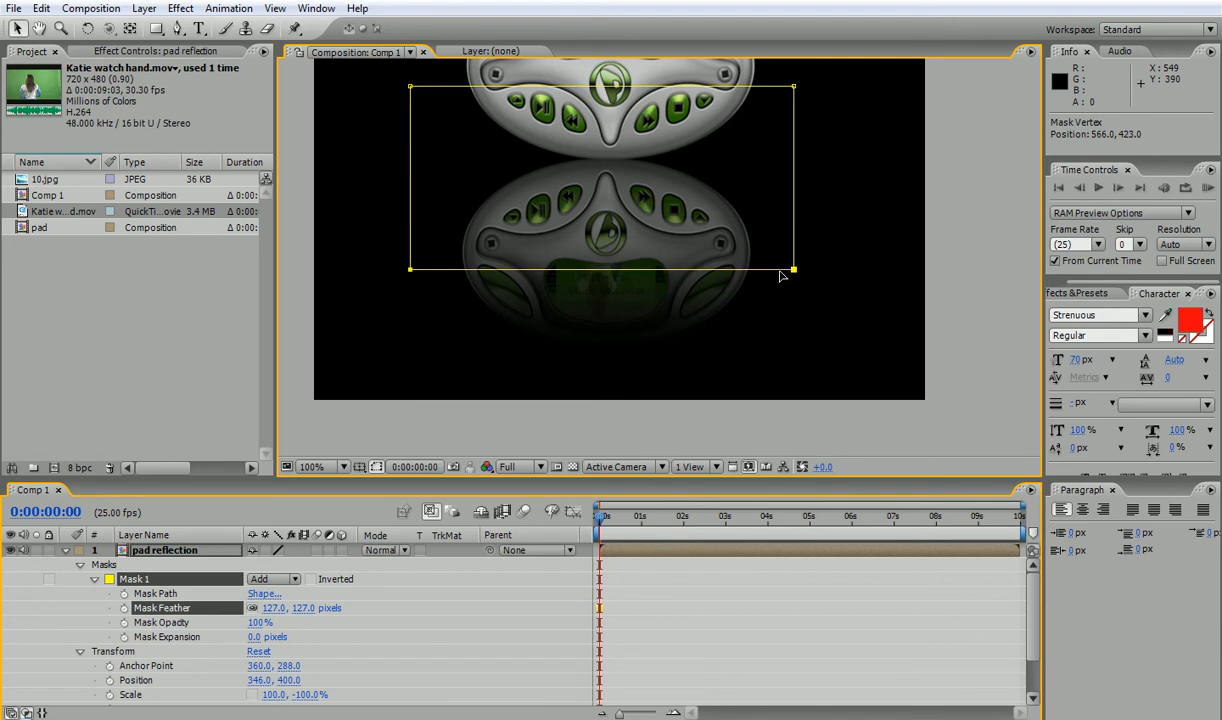
pyautogui.scroll(5, 832, 300)
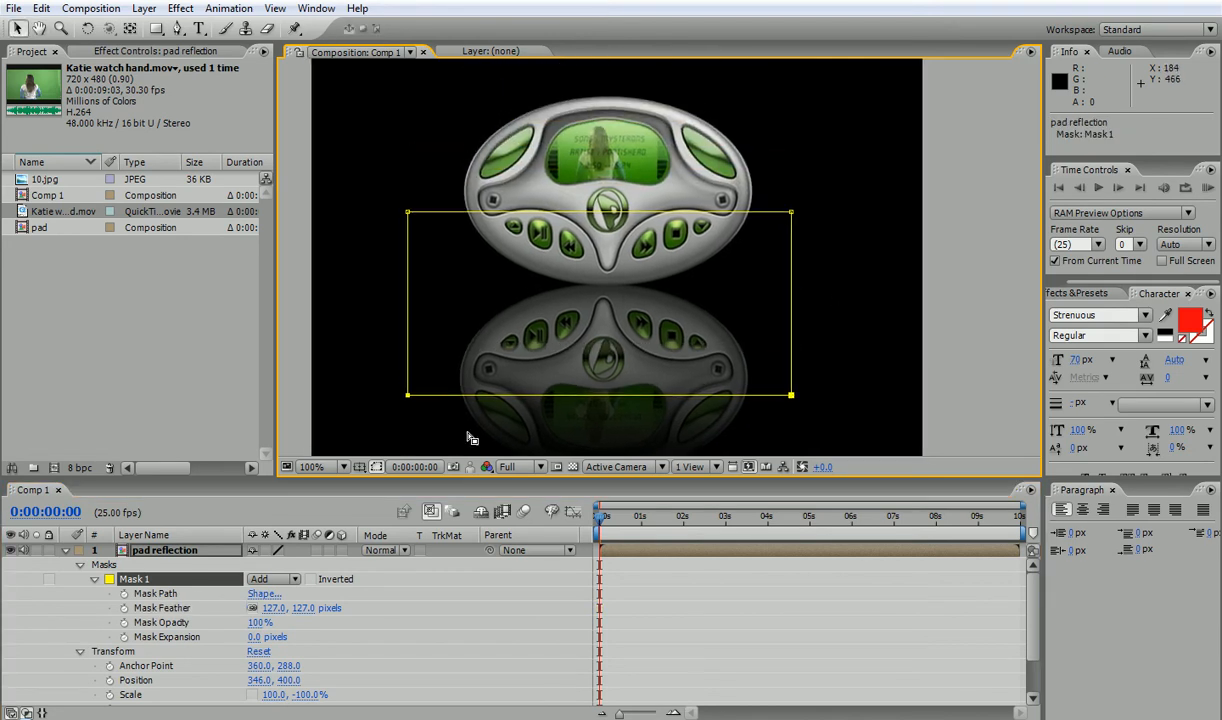
# Collapse the pad reflection's properties and place the pad layer above it in the layer order.
pyautogui.click(65, 551)
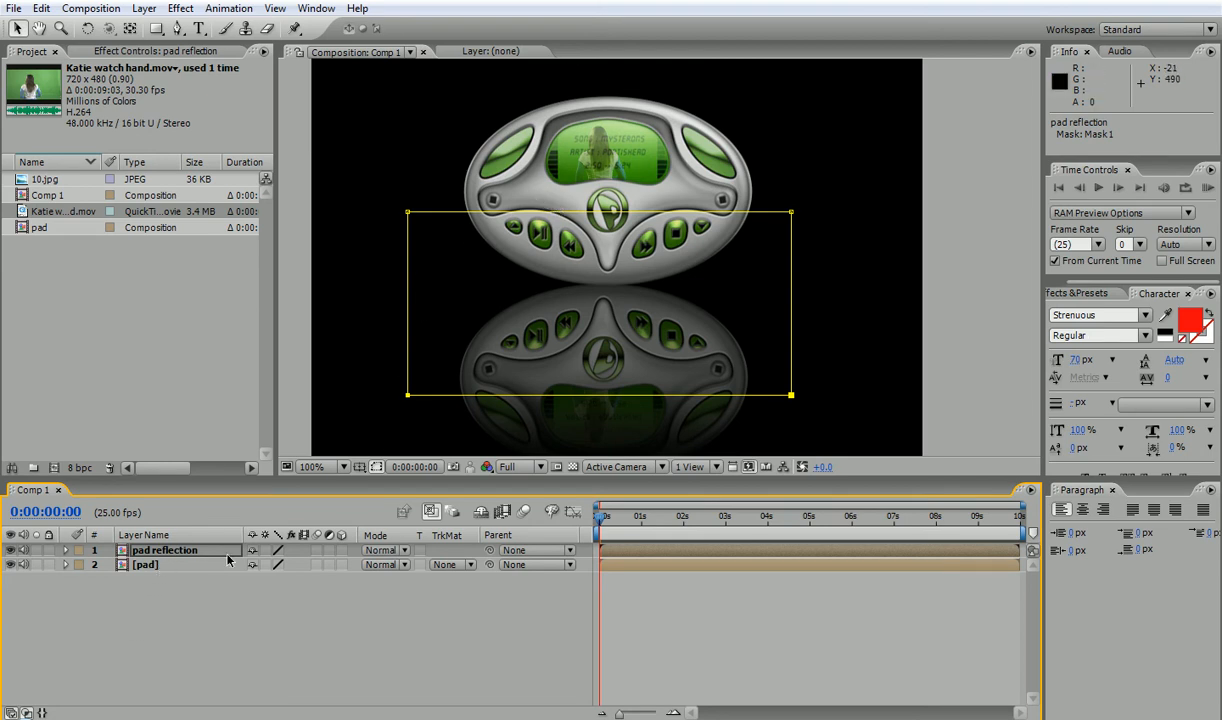
pyautogui.moveTo(157, 570); pyautogui.dragTo(152, 552)
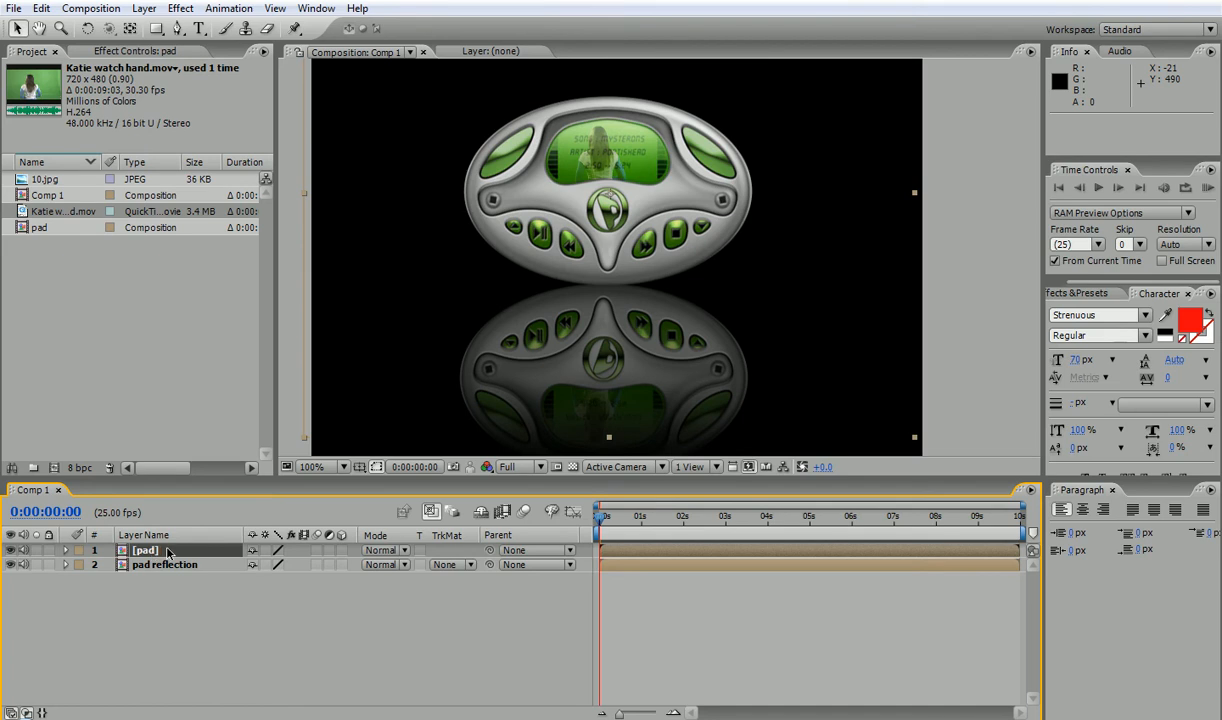
# Parent the pad reflection layer to the pad layer and lock the reflection layer.
pyautogui.click(165, 566)
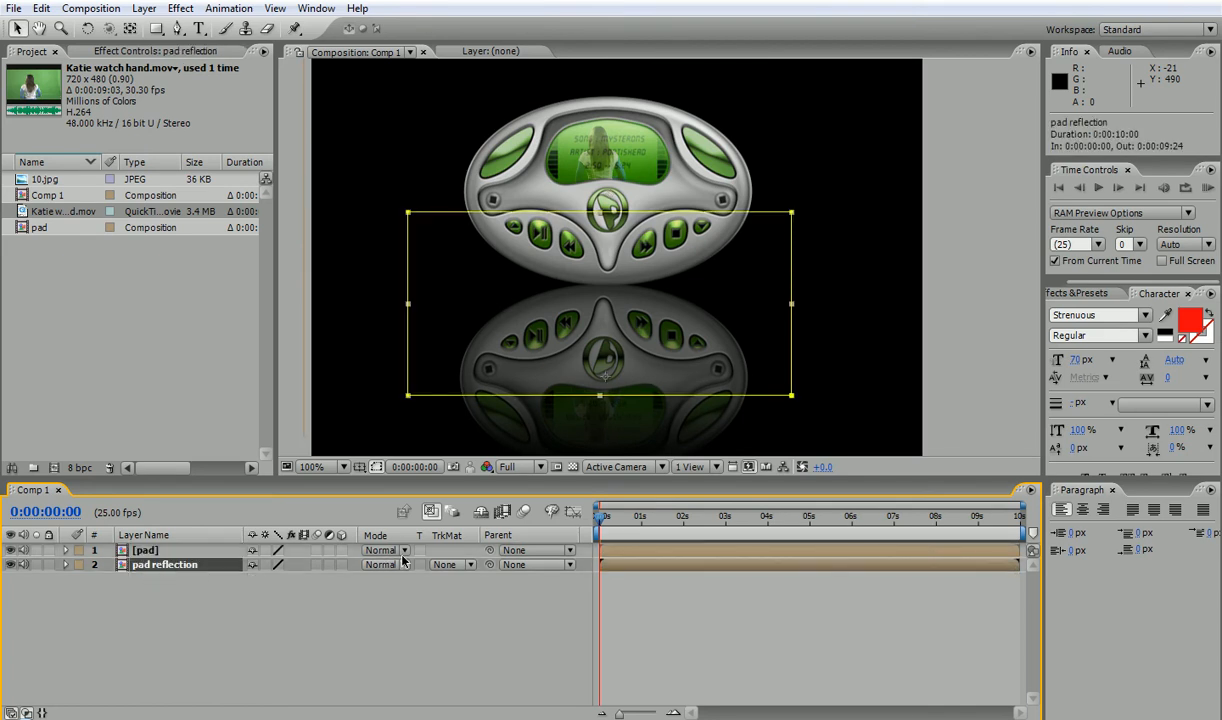
pyautogui.click(505, 564)
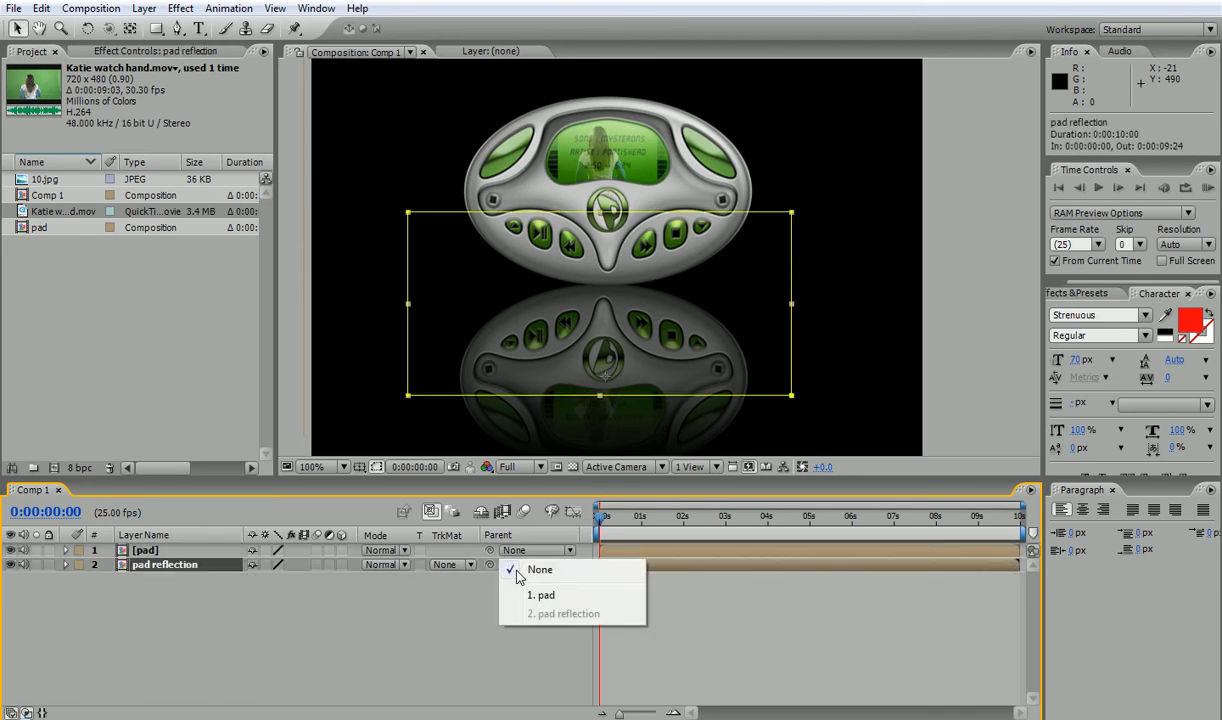
pyautogui.click(530, 592)
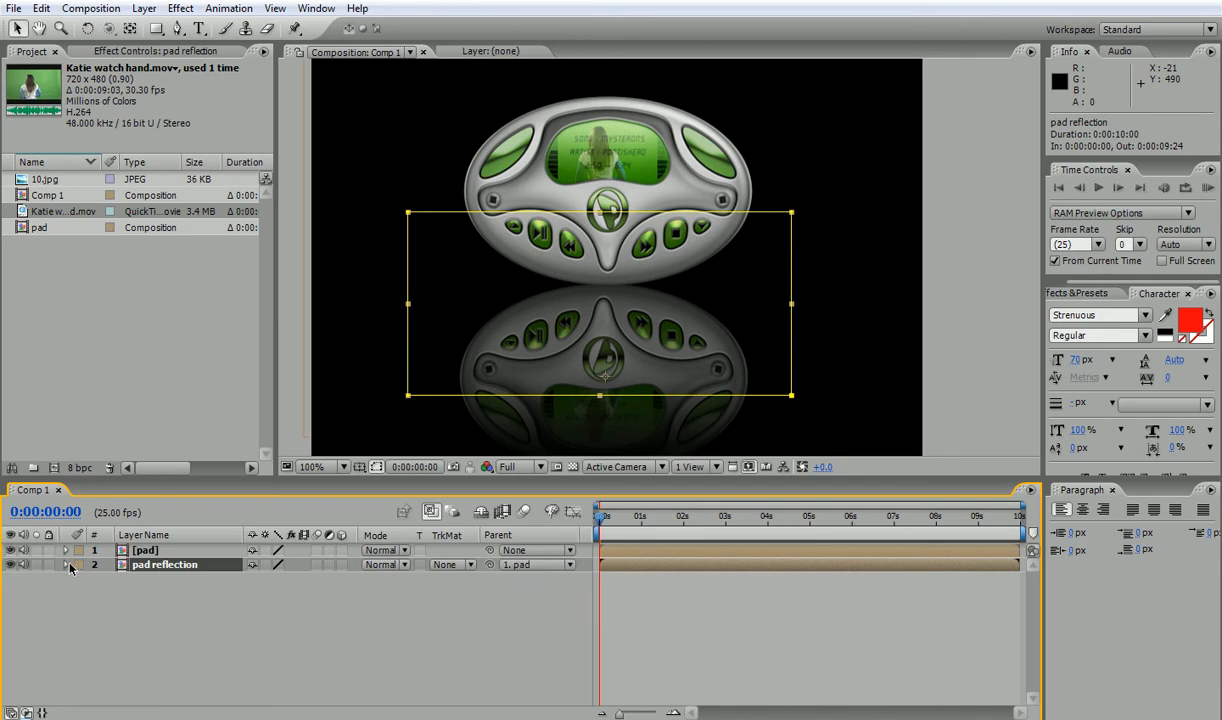
pyautogui.click(48, 565)
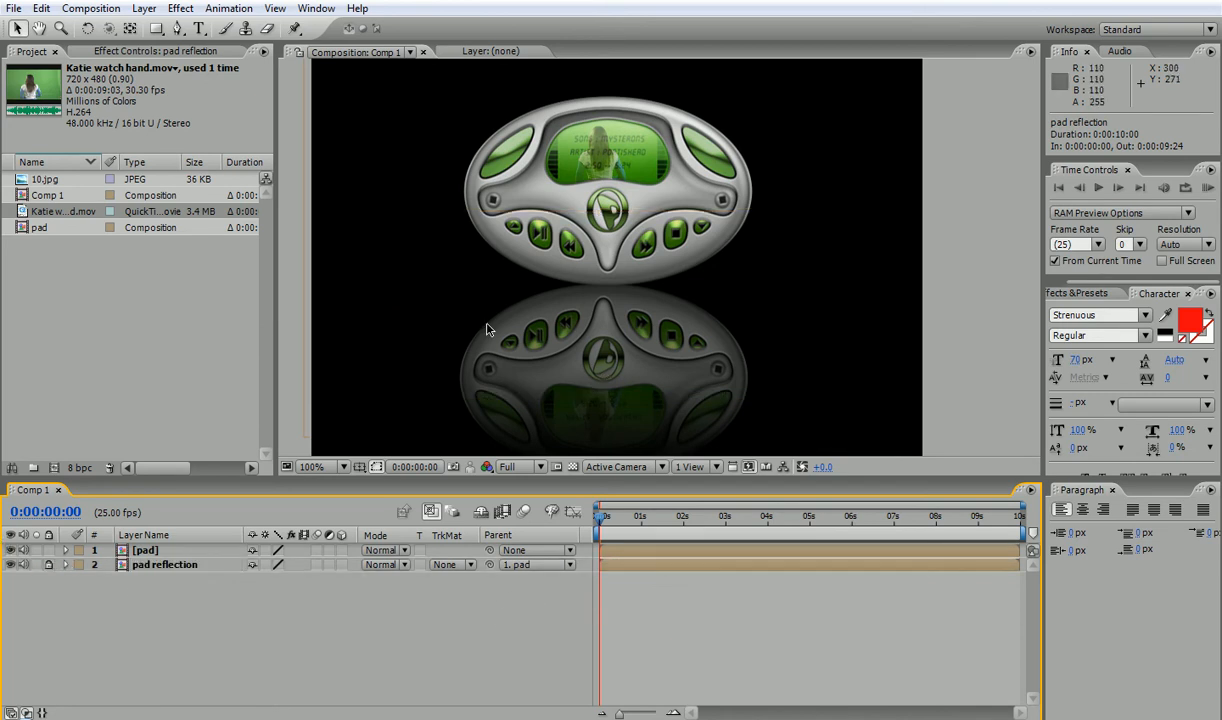
# Move the pad layer around to test that its reflection follows, and restore its original position.
pyautogui.moveTo(569, 203); pyautogui.dragTo(565, 139)
pyautogui.hotkey('ctrl', 'z')
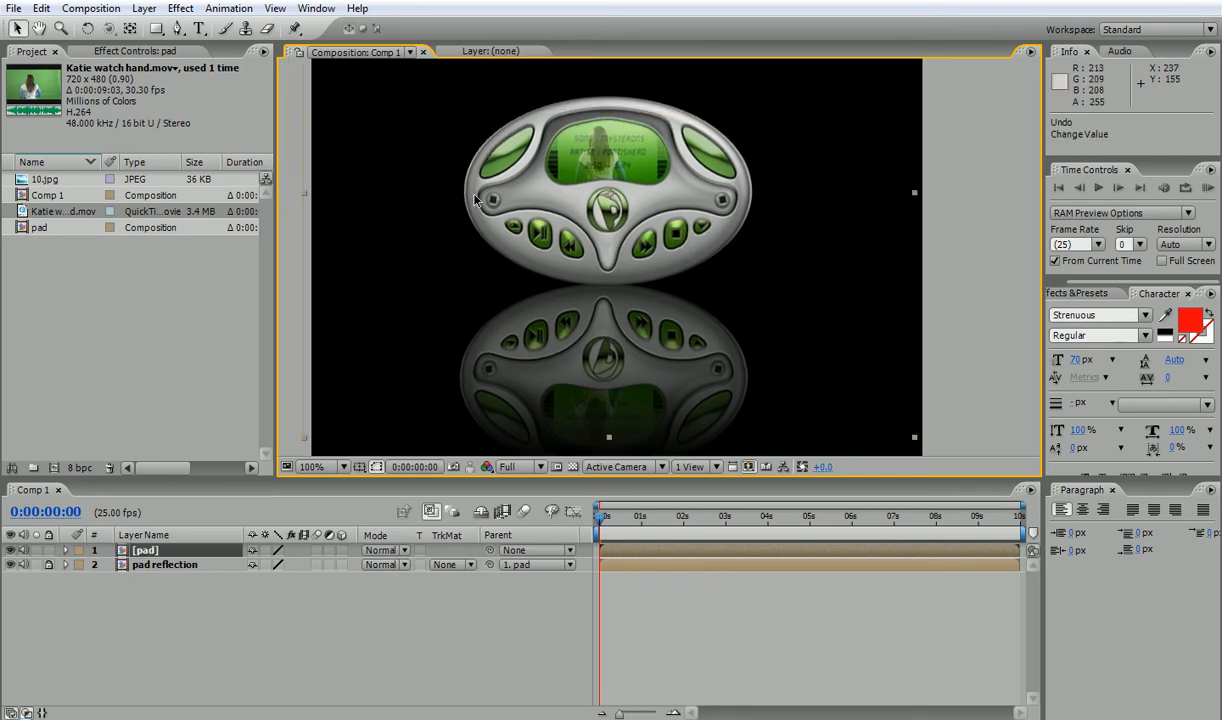
pyautogui.moveTo(597, 158); pyautogui.dragTo(627, 173)
# Make the pad and pad reflection layers 3D and add a new Camera 1 with its default settings.
pyautogui.click(341, 550)
pyautogui.click(341, 564)
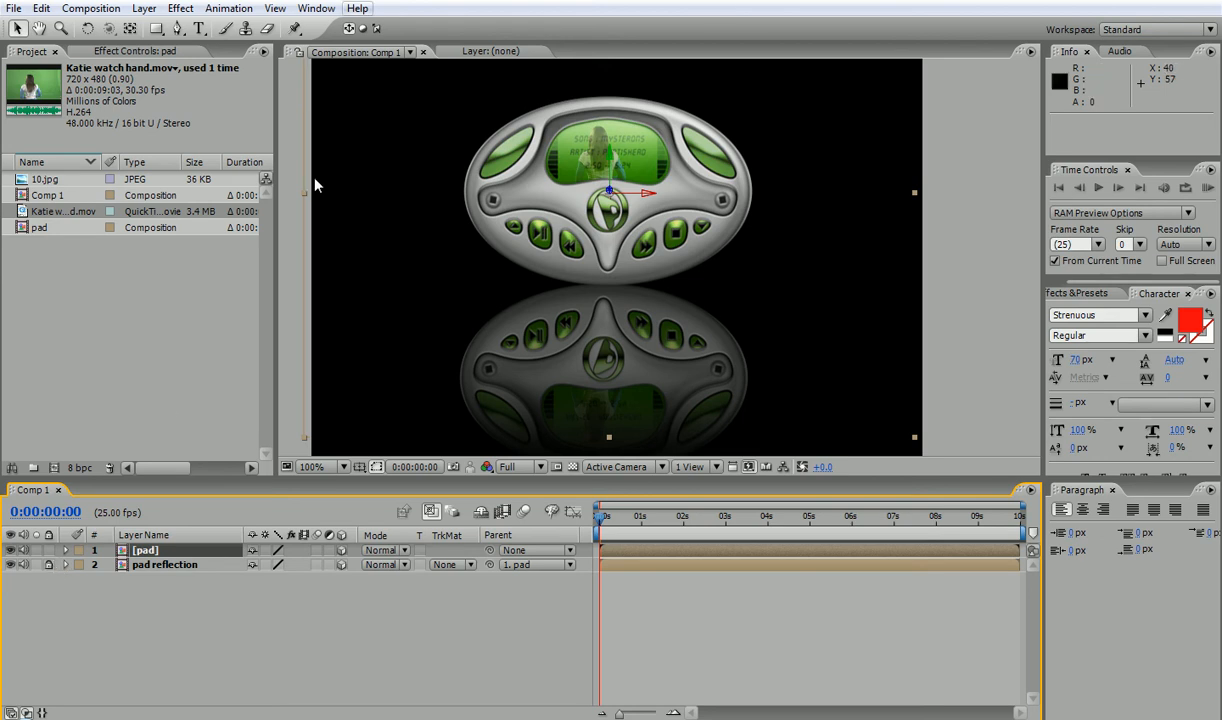
pyautogui.click(144, 8)
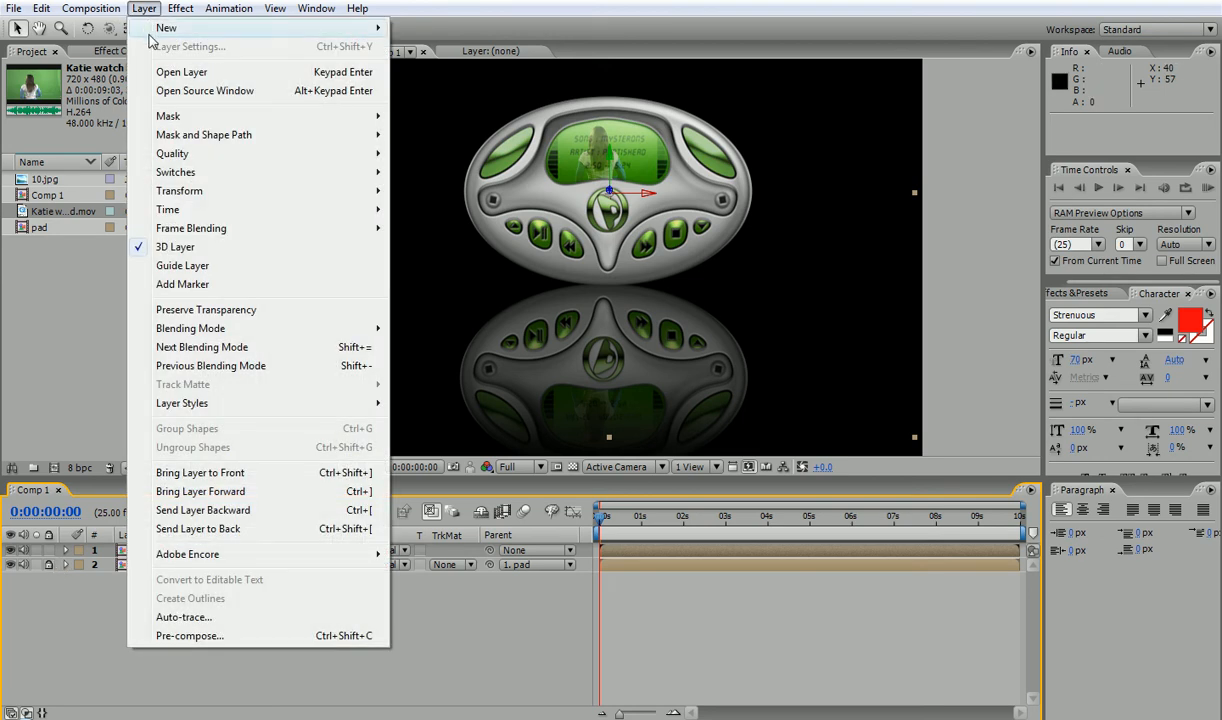
pyautogui.moveTo(147, 38)
pyautogui.click(420, 87)
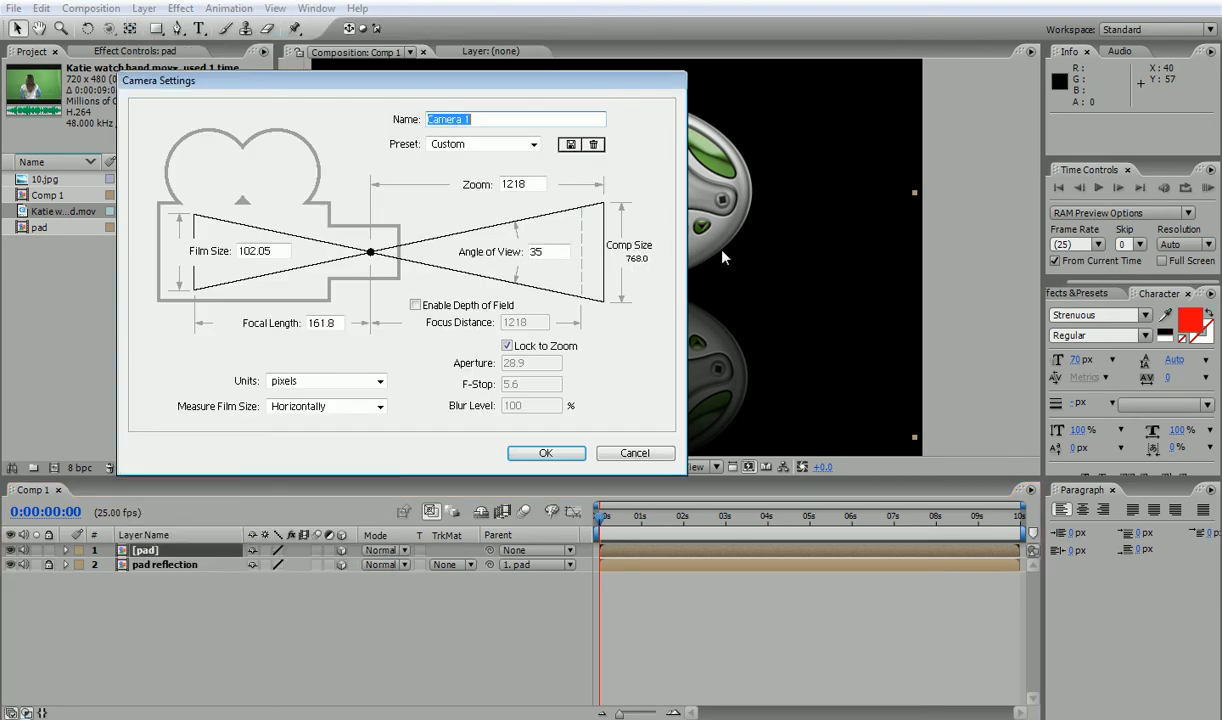
pyautogui.click(546, 452)
# Orbit Camera 1 to an angled view of the pad and its reflection, and run a RAM preview of the composition.
pyautogui.click(109, 28)
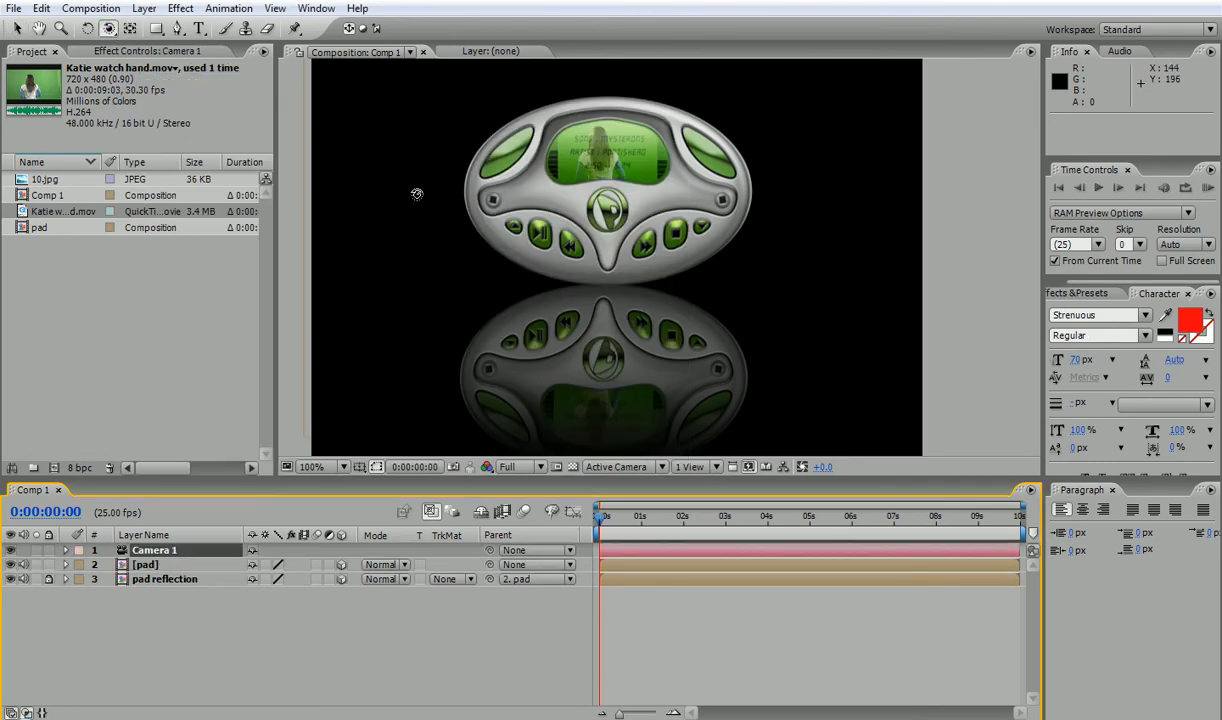
pyautogui.moveTo(540, 320); pyautogui.dragTo(603, 318)
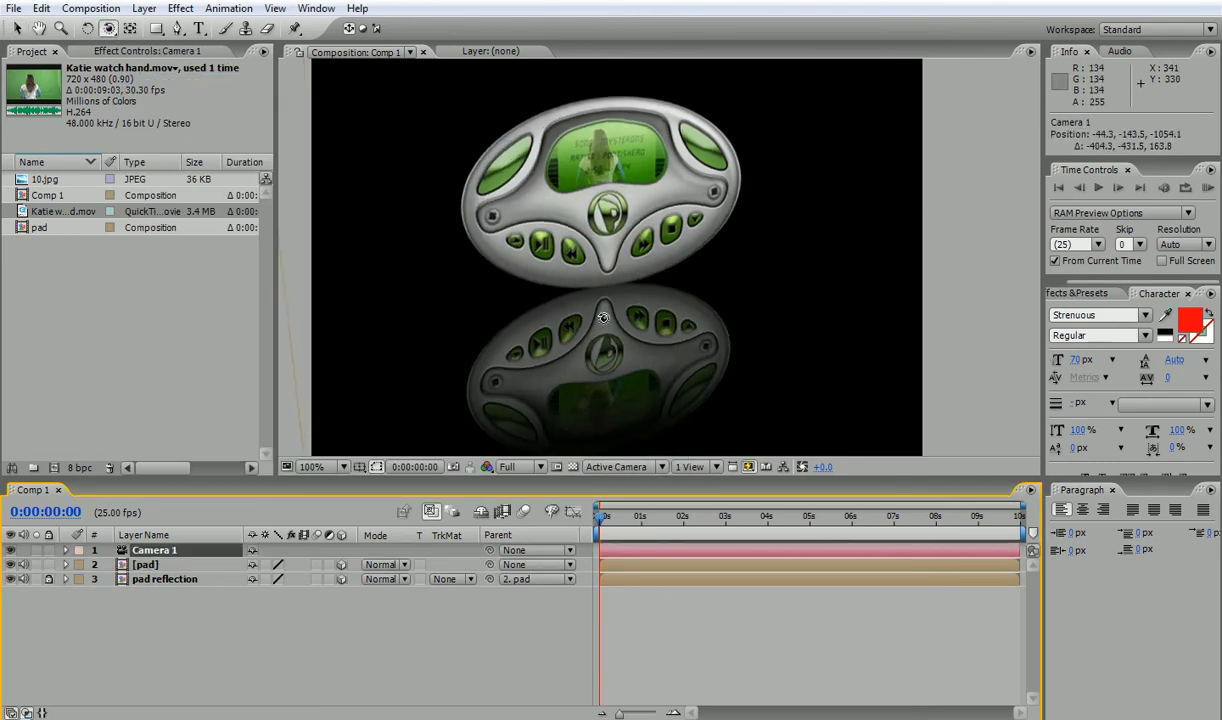
pyautogui.click(1208, 187)
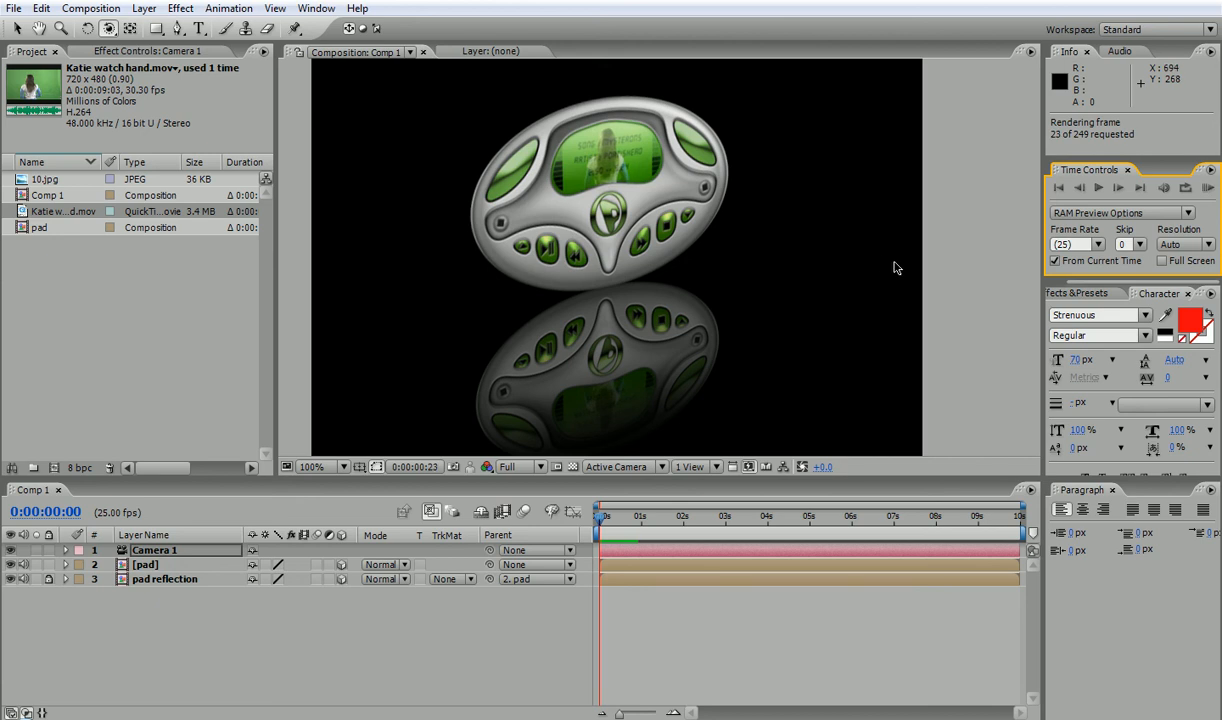
pyautogui.click(726, 155)
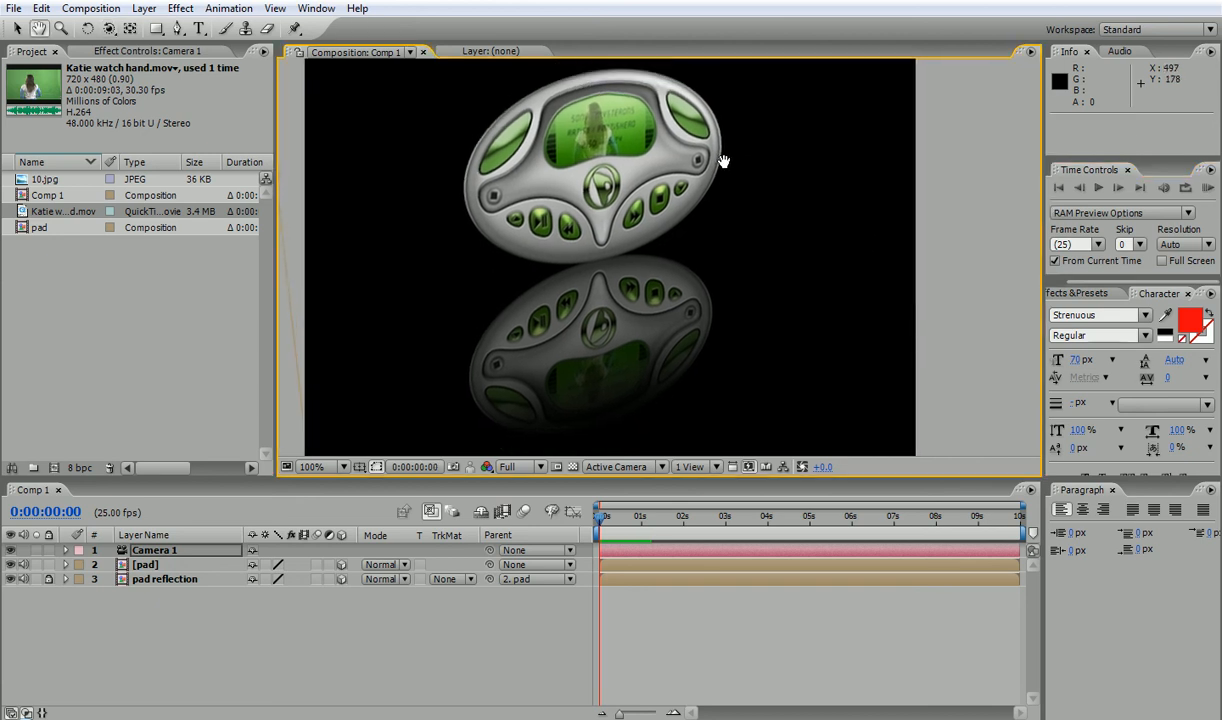
pyautogui.click(1208, 187)
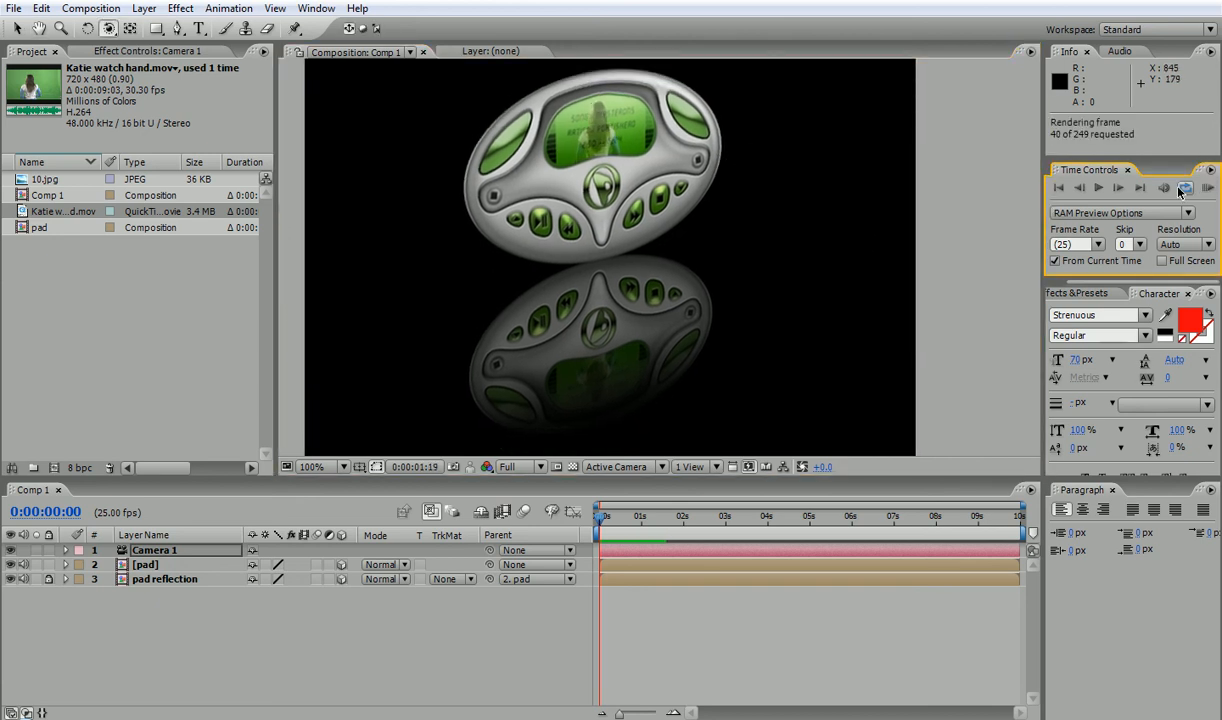